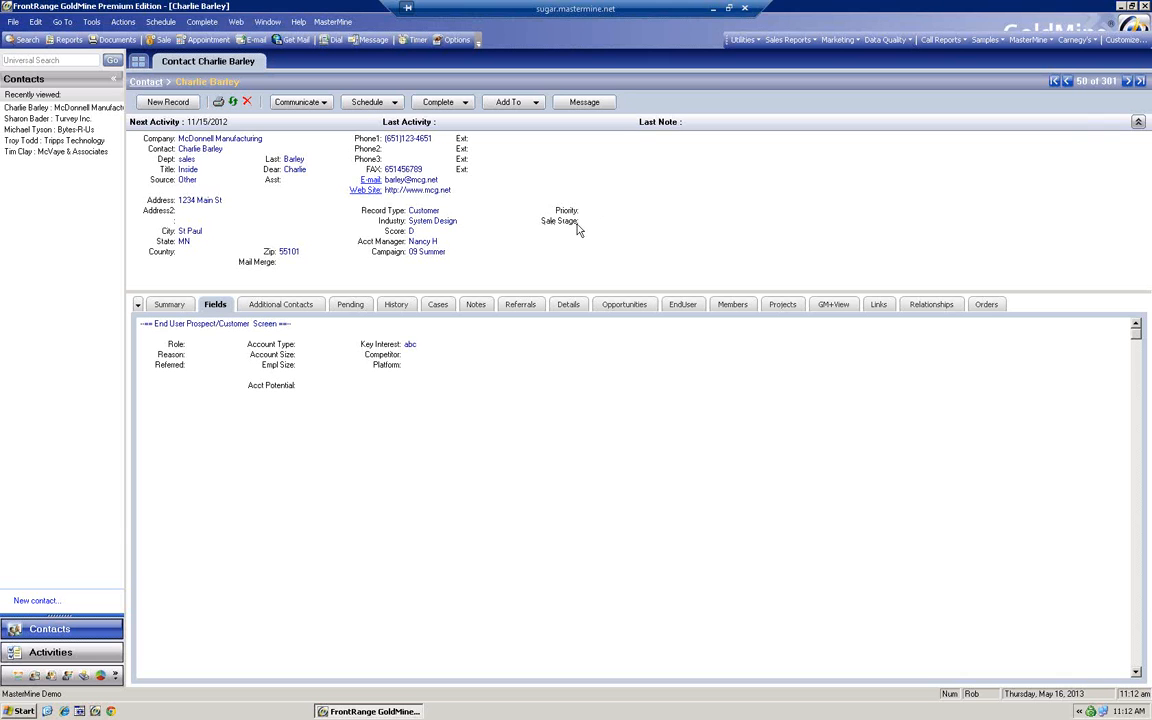
Bring up the Sale Stage lookup, which lists stages 00 Dead through 60 Inactive Customer
{"action": "left_click", "coordinate": [607, 220]}
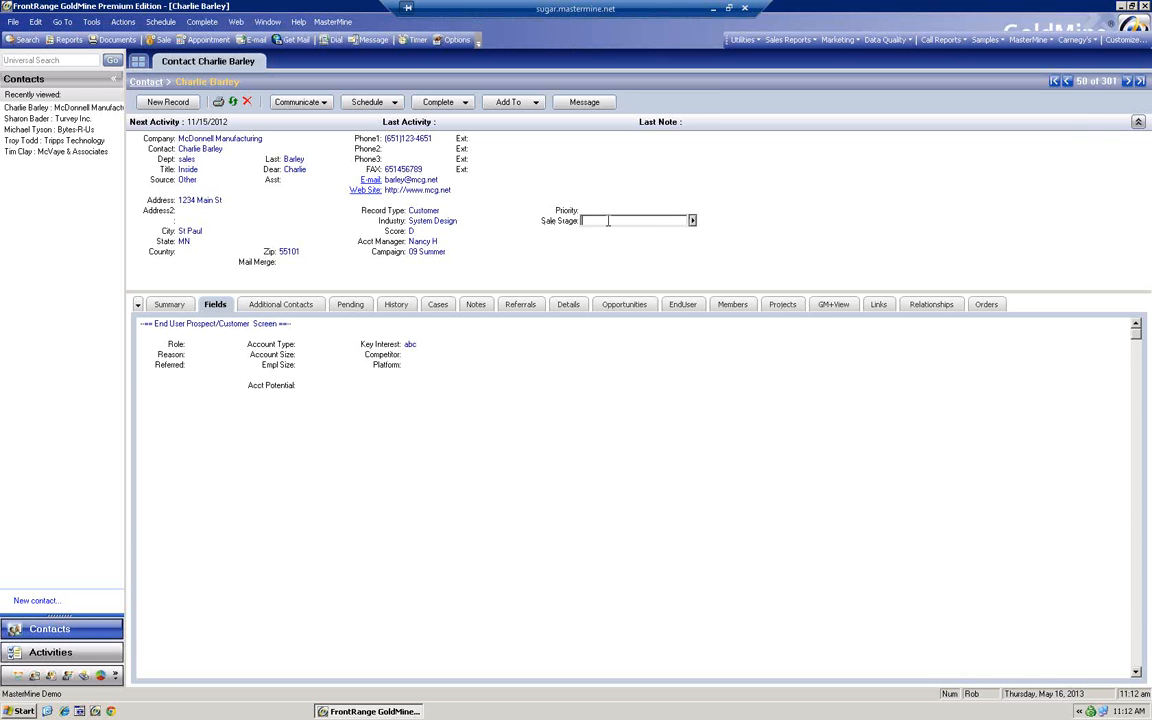
{"action": "left_click", "coordinate": [692, 220]}
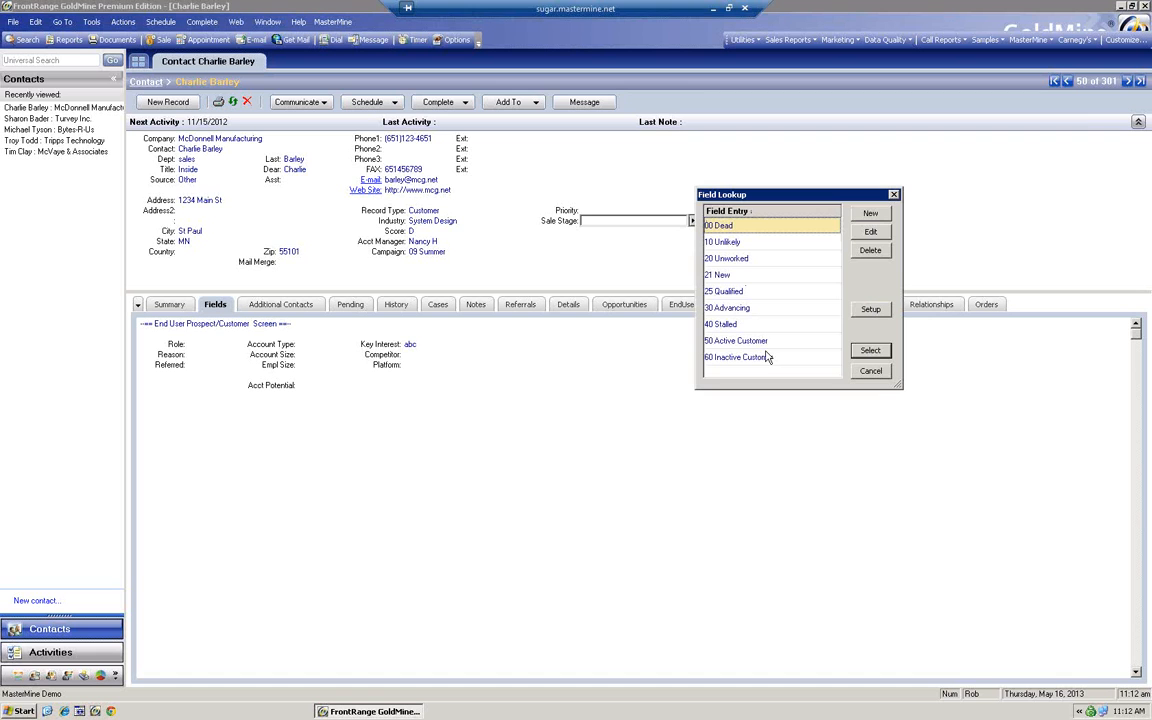
Highlight the 20 Unworked stage in the Sale Stage lookup list
{"action": "left_click", "coordinate": [731, 259]}
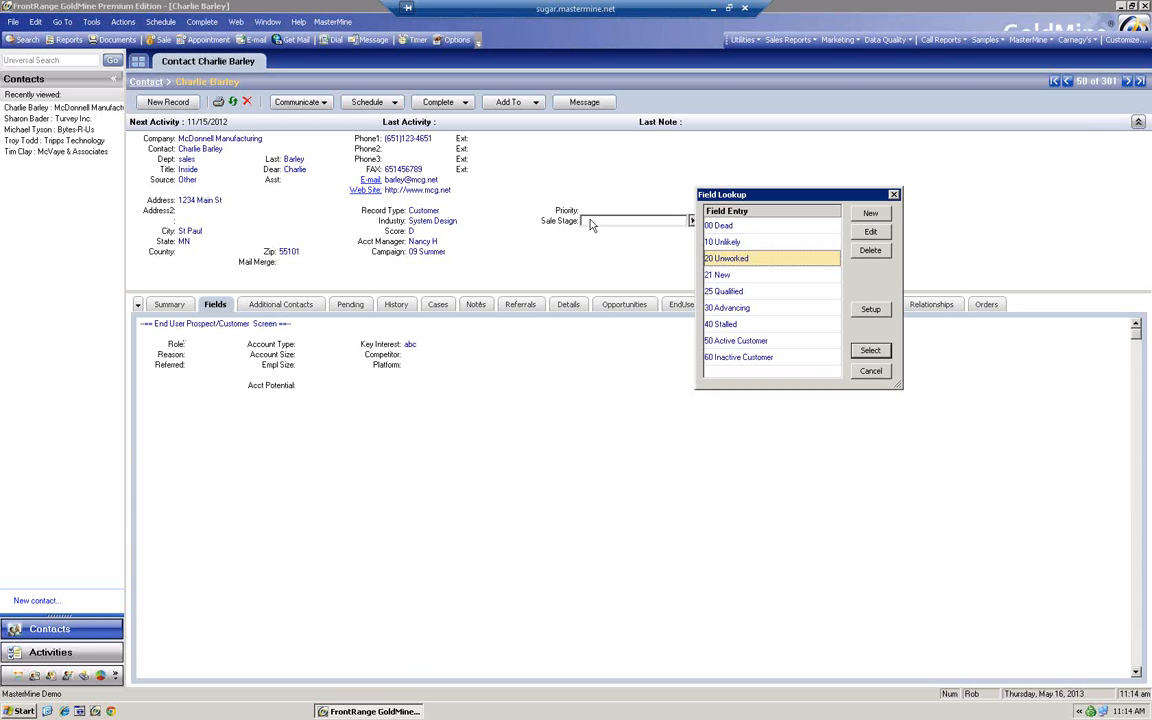
Cancel the Sale Stage lookup so the field stays blank
{"action": "left_click", "coordinate": [860, 371]}
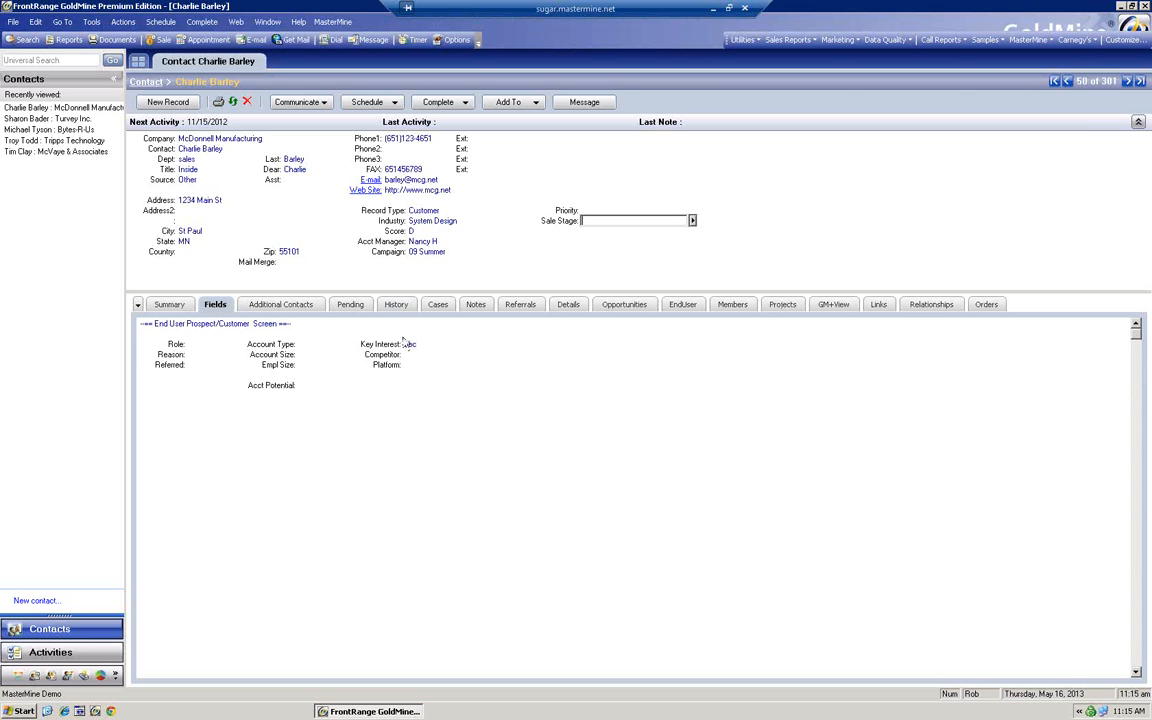
Show pending activities: the $87,502.00 Sale due 11/15/2012 and the 7/2/2013 Call
{"action": "left_click", "coordinate": [356, 308]}
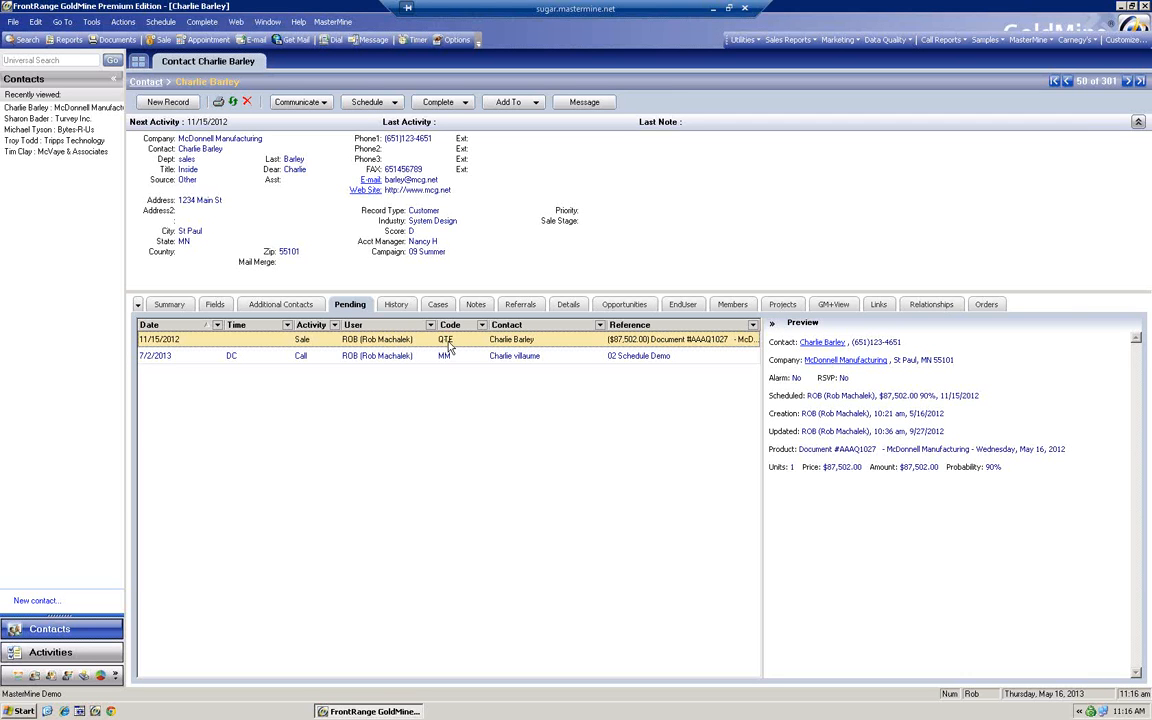
Open the $87,502.00 QTE sale due 11/15/2012 in Schedule a Forecasted Sale
{"action": "right_click", "coordinate": [395, 342]}
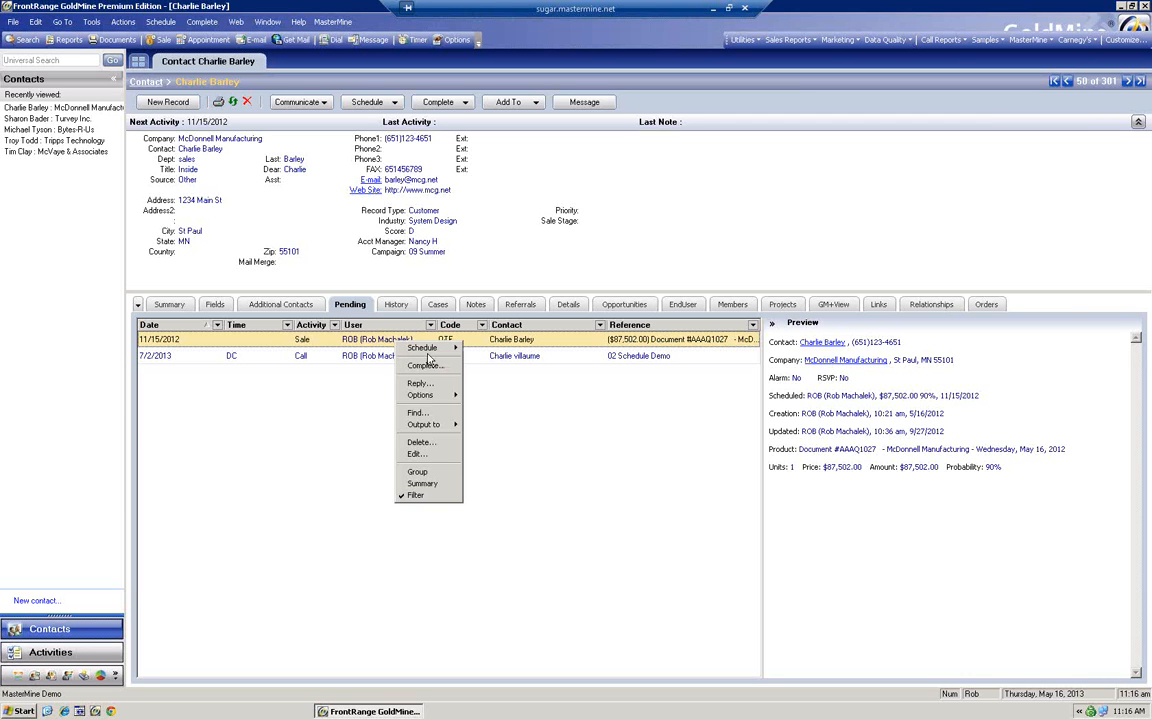
{"action": "left_click", "coordinate": [418, 453]}
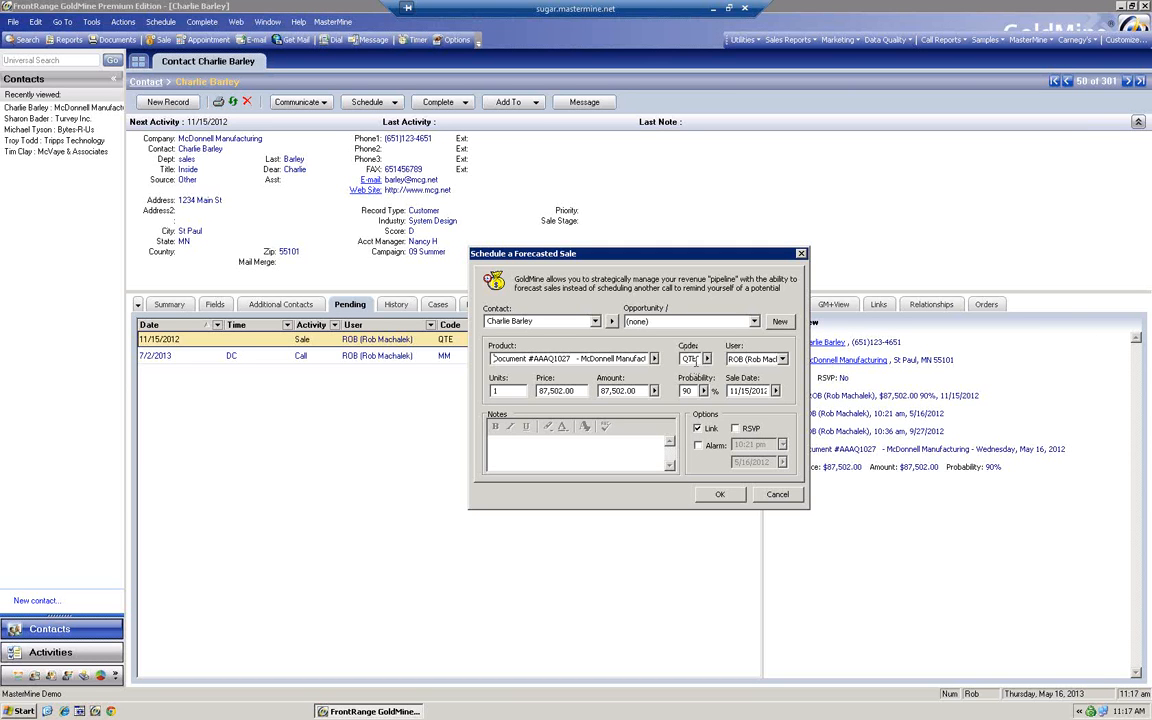
{"action": "left_click", "coordinate": [706, 358]}
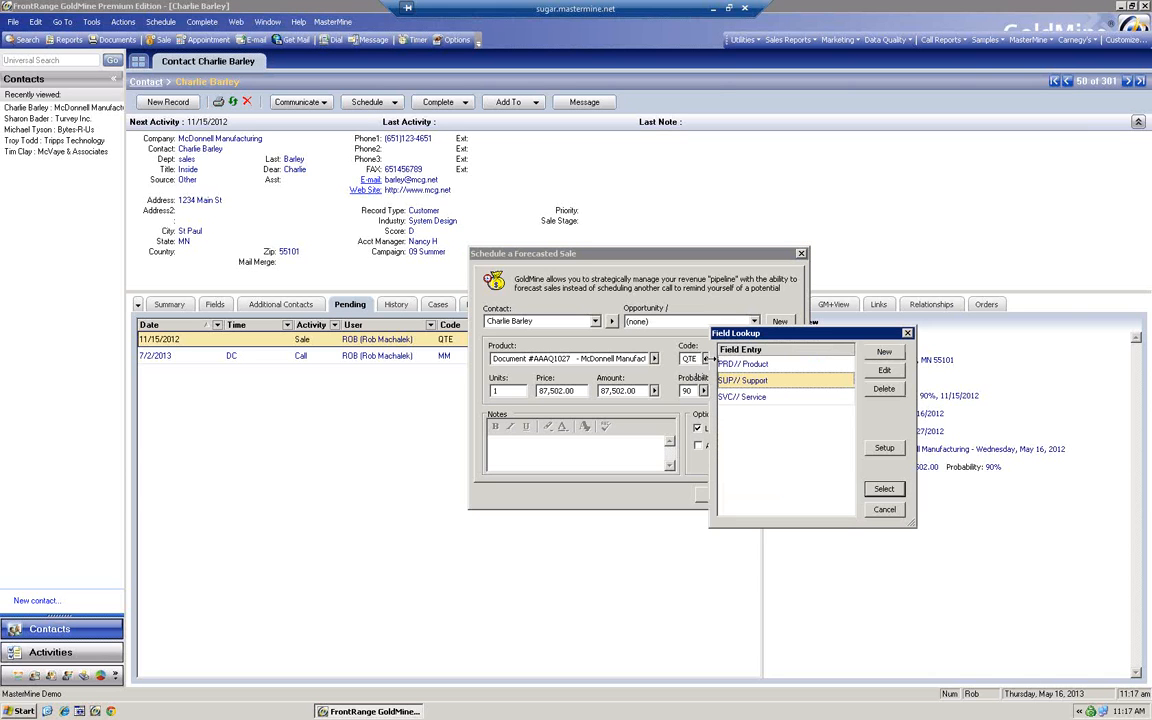
{"action": "left_click_drag", "start_coordinate": [735, 333], "coordinate": [795, 289]}
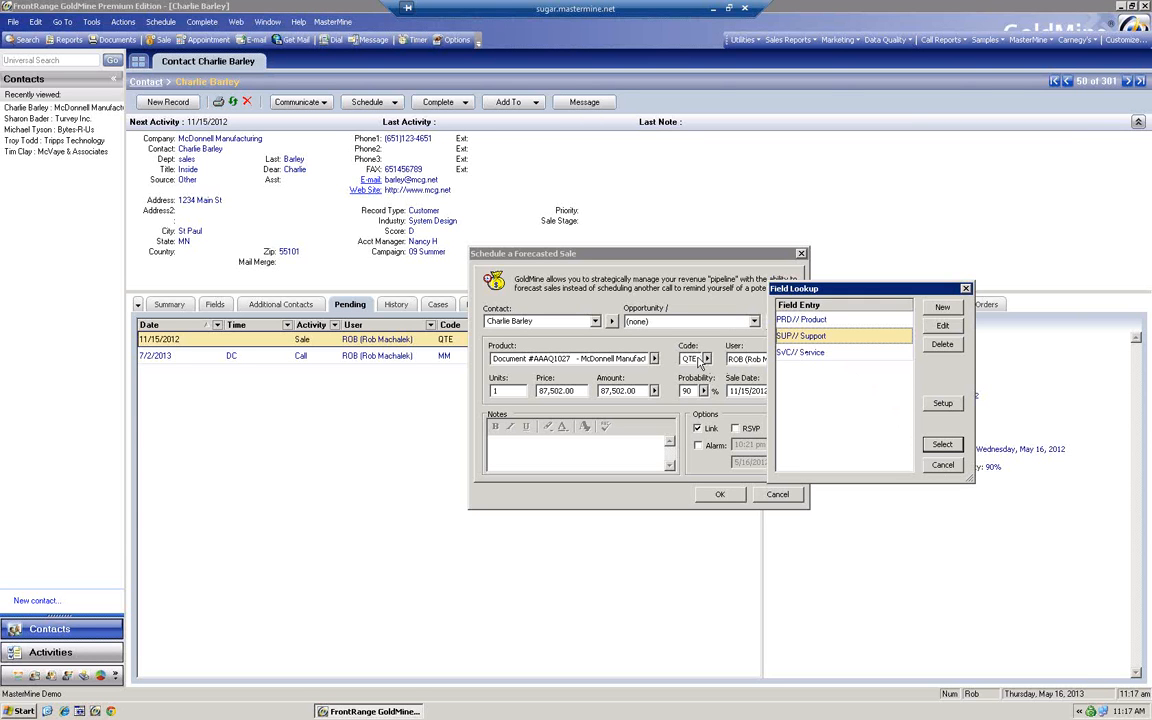
{"action": "left_click", "coordinate": [943, 465]}
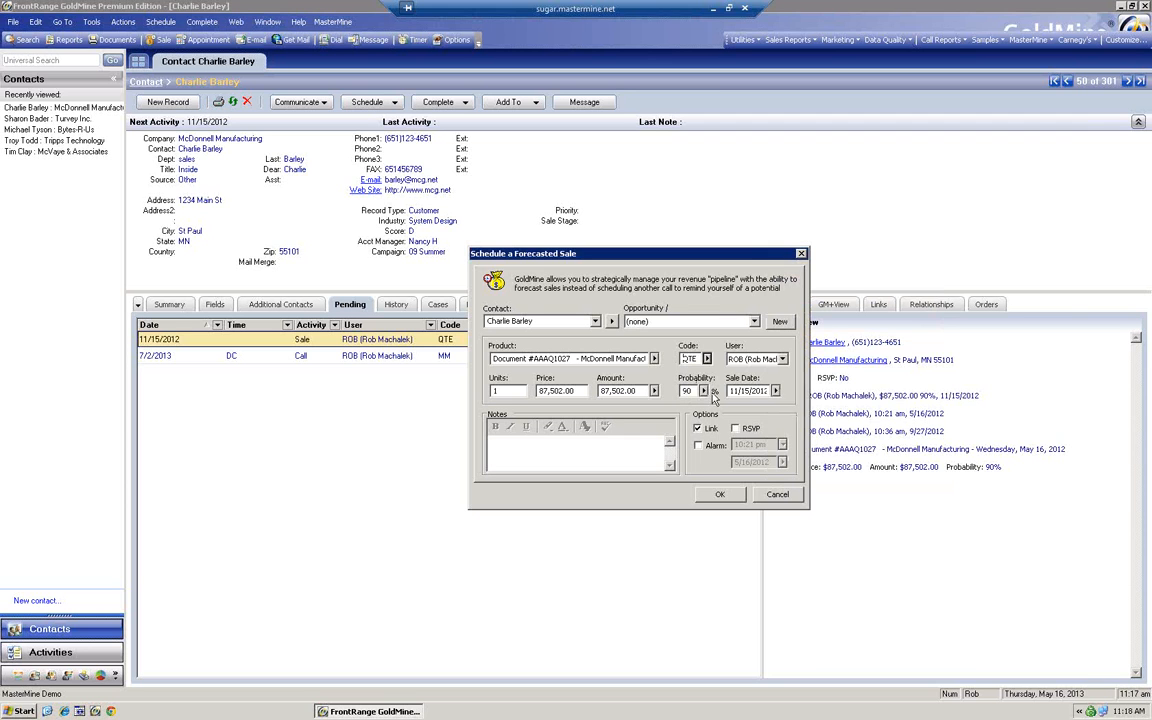
Review the probability options, keep 90%, and cancel the forecasted sale unchanged
{"action": "left_click", "coordinate": [704, 390]}
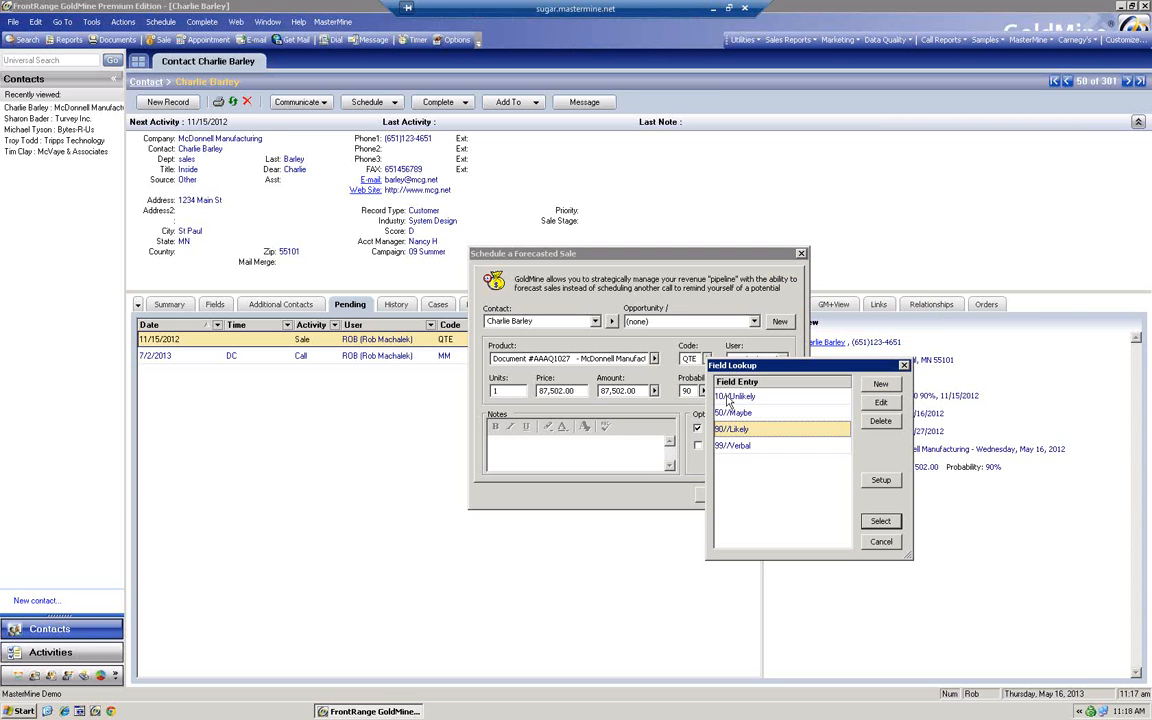
{"action": "left_click", "coordinate": [881, 542]}
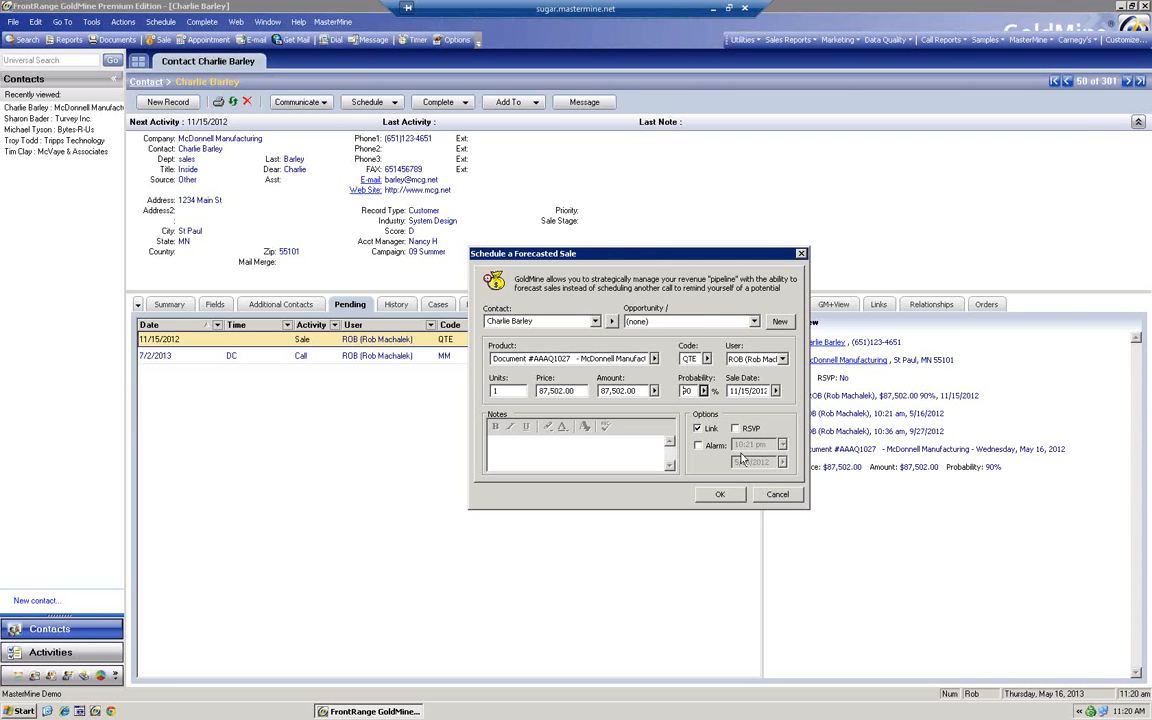
{"action": "left_click", "coordinate": [764, 494]}
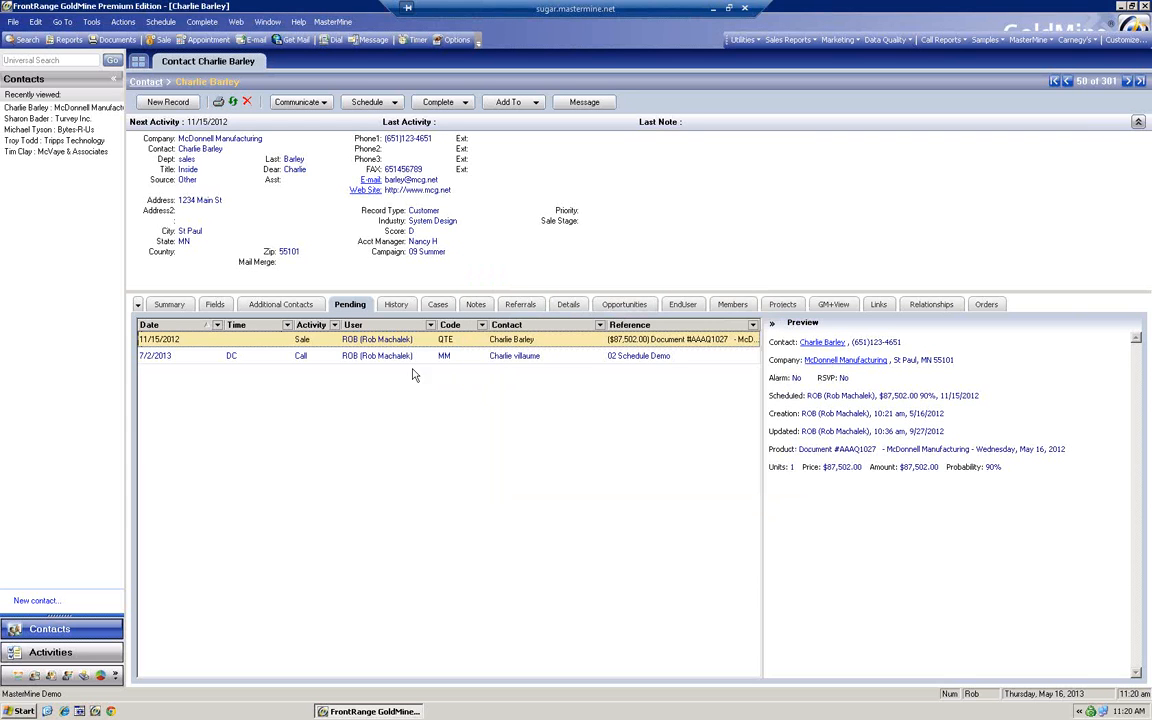
Open the 7/2/2013 '02 Schedule Demo' call for editing and select its DC priority
{"action": "left_click", "coordinate": [404, 360]}
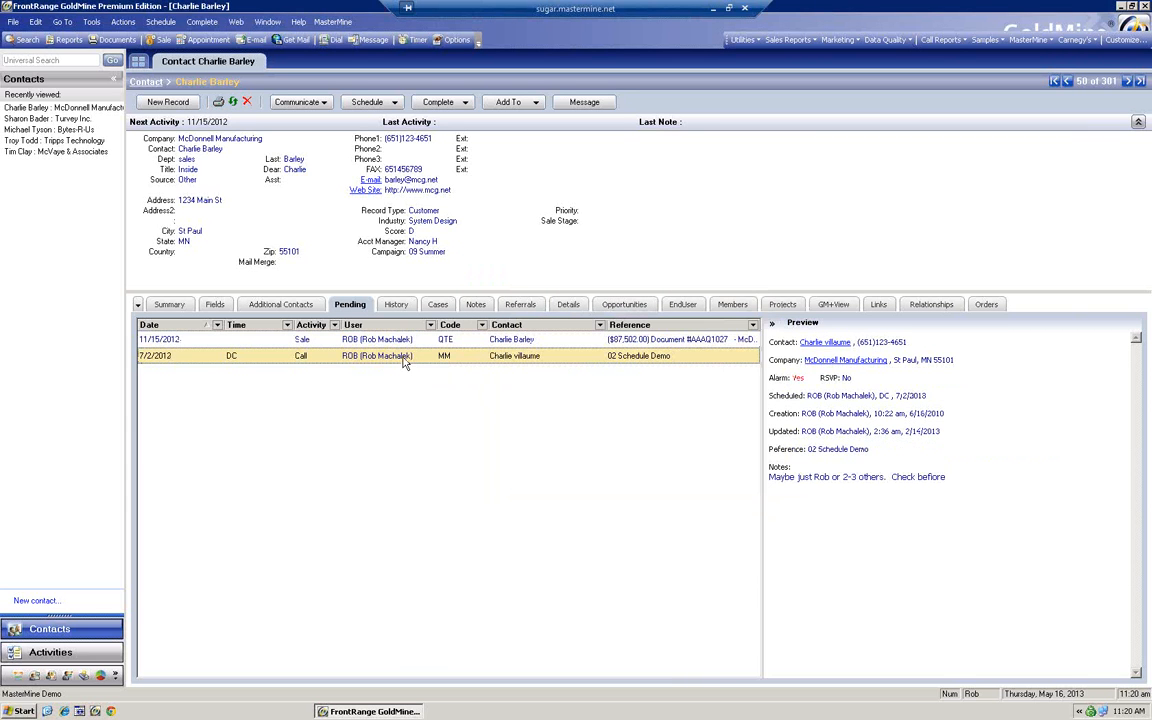
{"action": "right_click", "coordinate": [518, 356]}
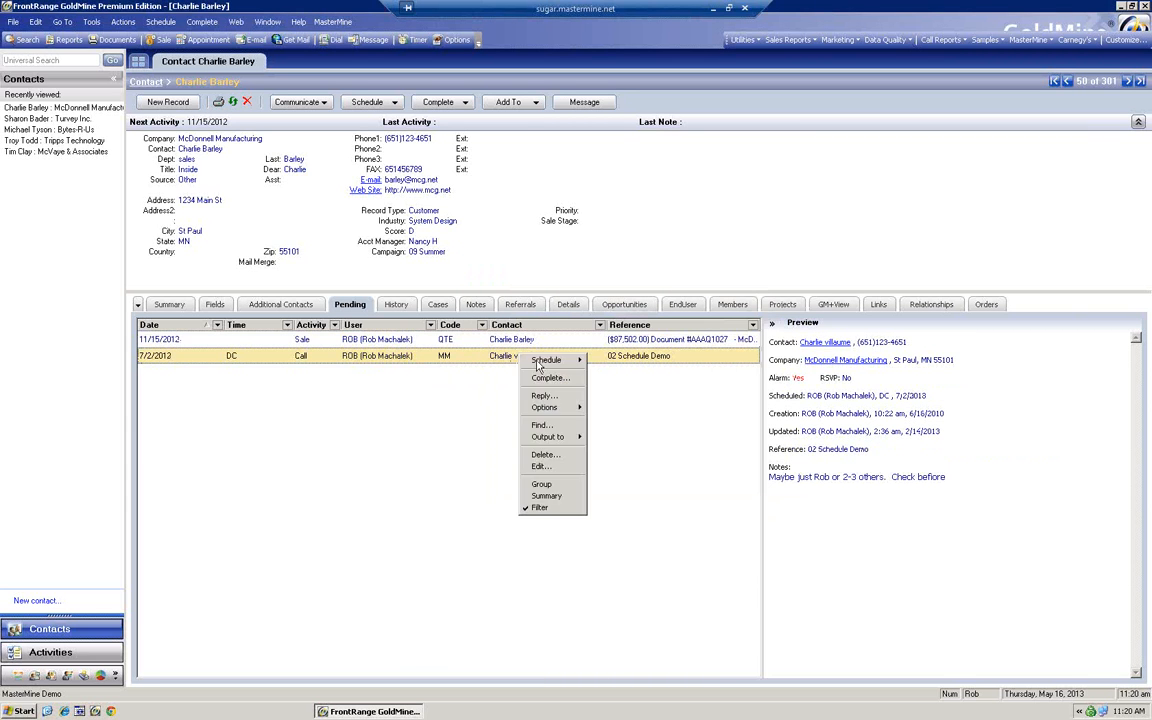
{"action": "left_click", "coordinate": [558, 467]}
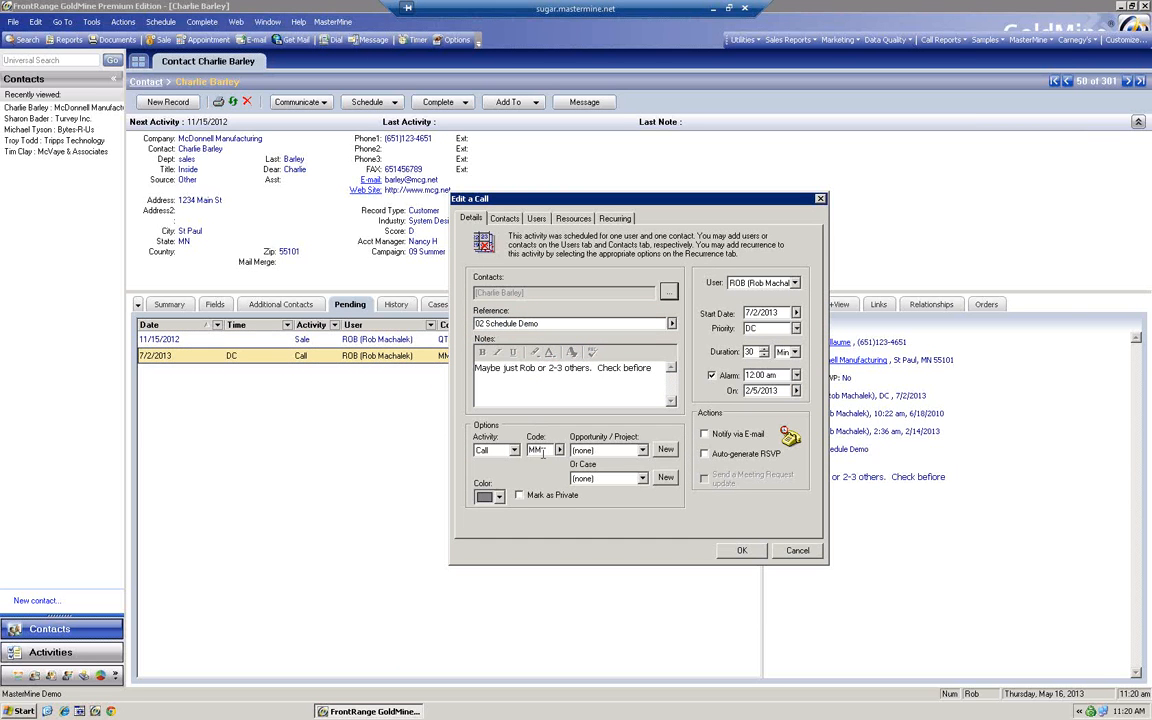
{"action": "double_click", "coordinate": [762, 328]}
Close the call unchanged and start a new simple opportunity from the Opportunities list
{"action": "left_click", "coordinate": [800, 551]}
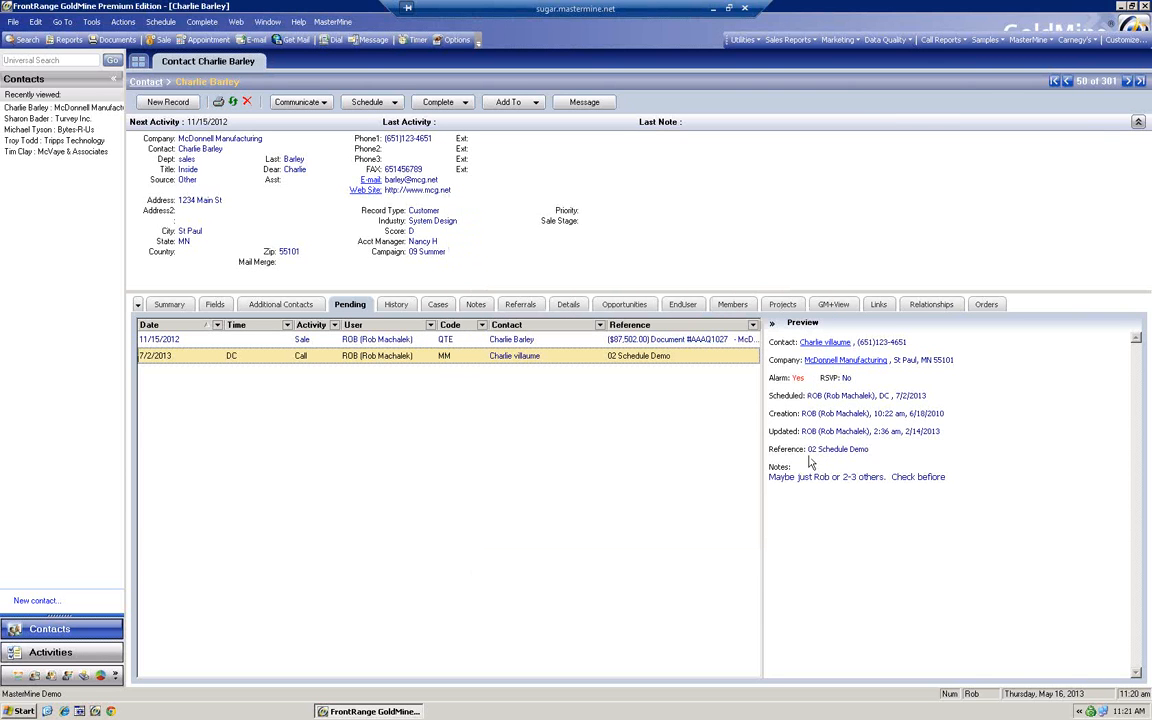
{"action": "left_click", "coordinate": [626, 305]}
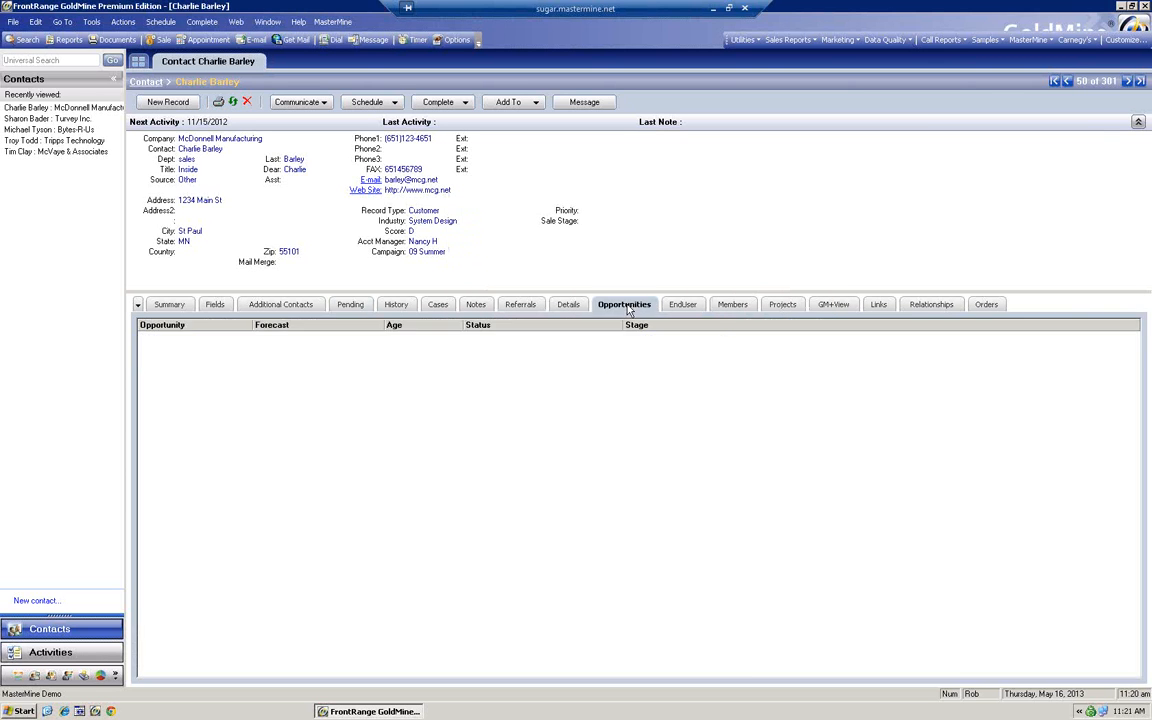
{"action": "right_click", "coordinate": [346, 367]}
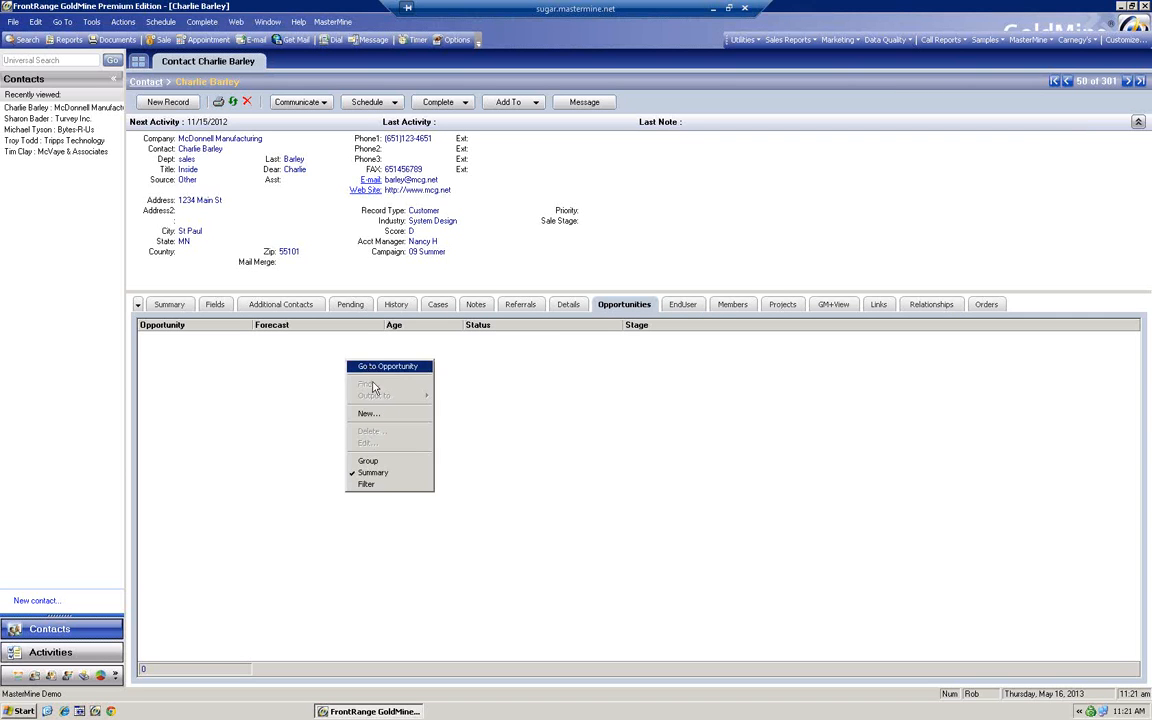
{"action": "left_click", "coordinate": [385, 372]}
{"action": "left_click", "coordinate": [722, 442]}
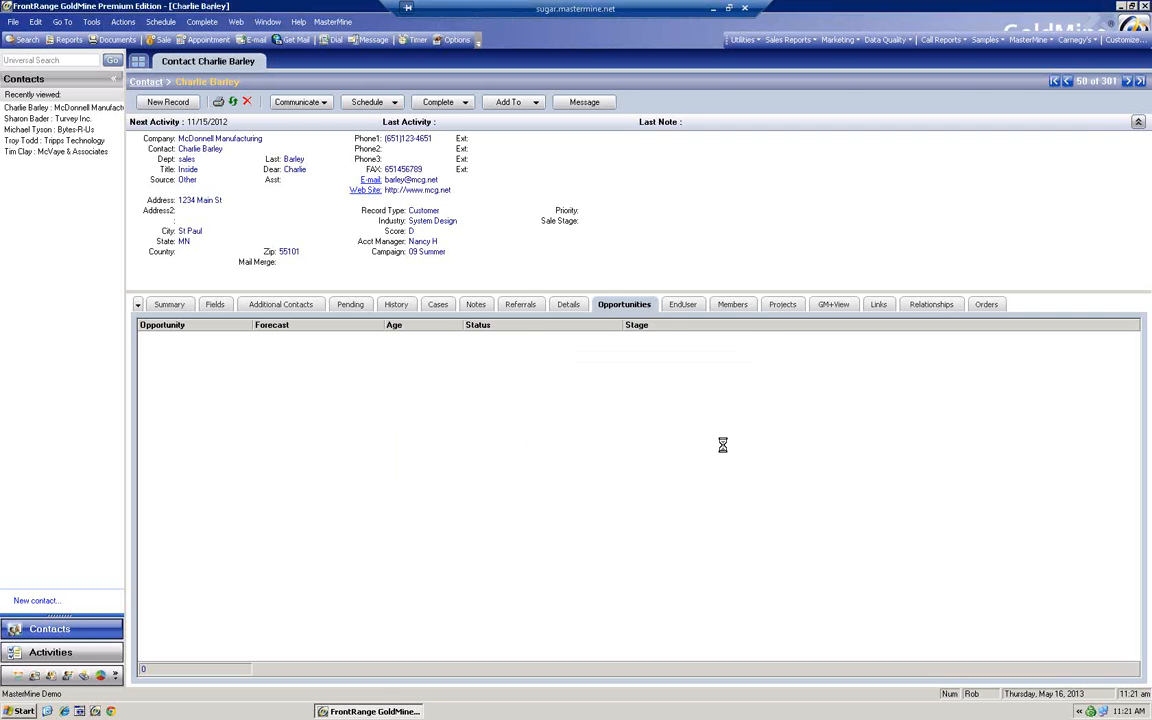
Show the opportunity's Stage list, from 10 - Initial Contact to 90 - Purchase Order
{"action": "left_click", "coordinate": [692, 508]}
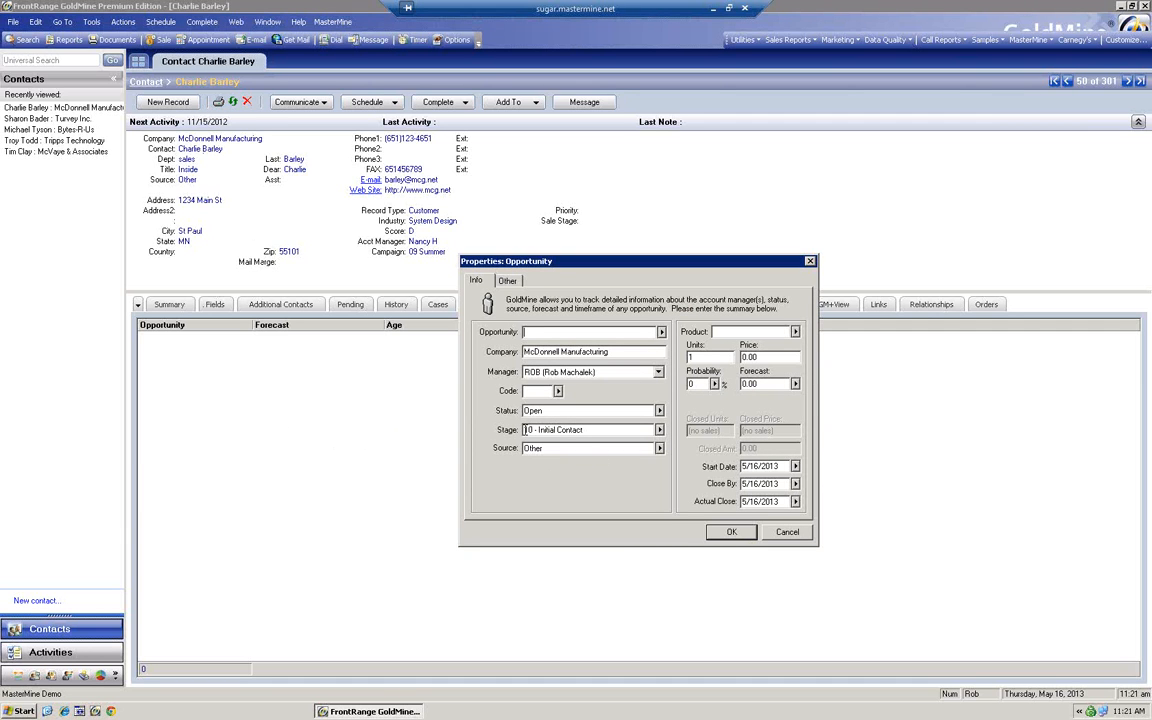
{"action": "left_click_drag", "start_coordinate": [525, 430], "coordinate": [588, 429]}
{"action": "left_click", "coordinate": [659, 430]}
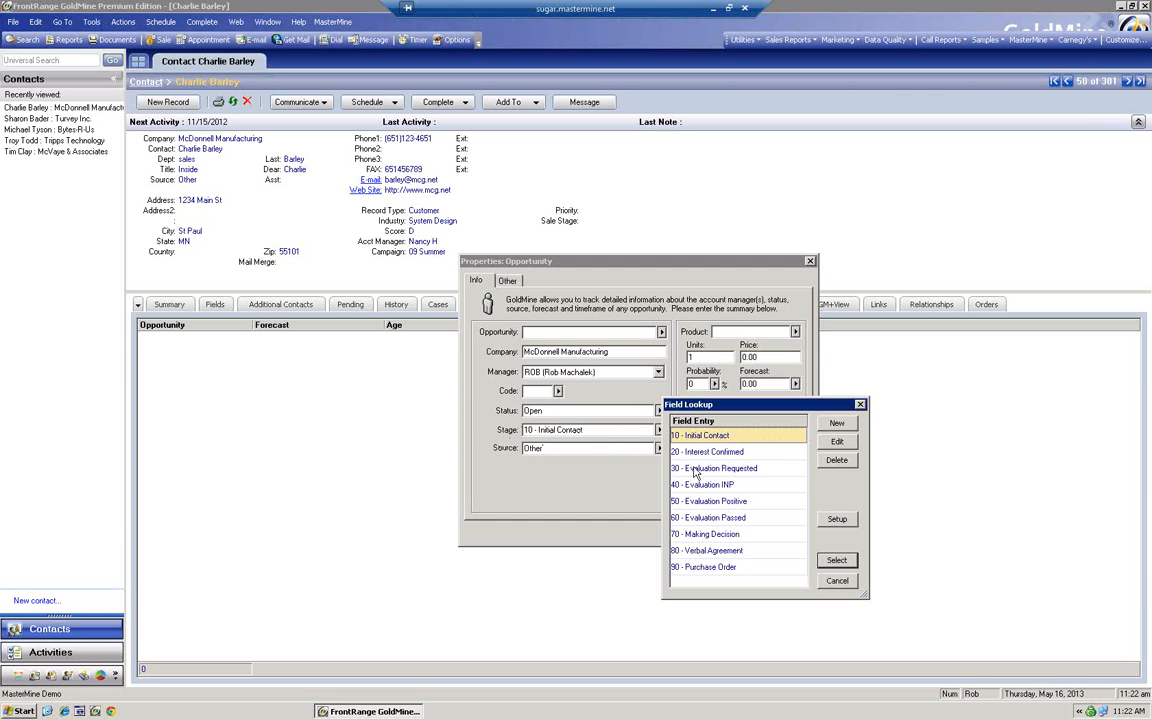
{"action": "left_click", "coordinate": [838, 582]}
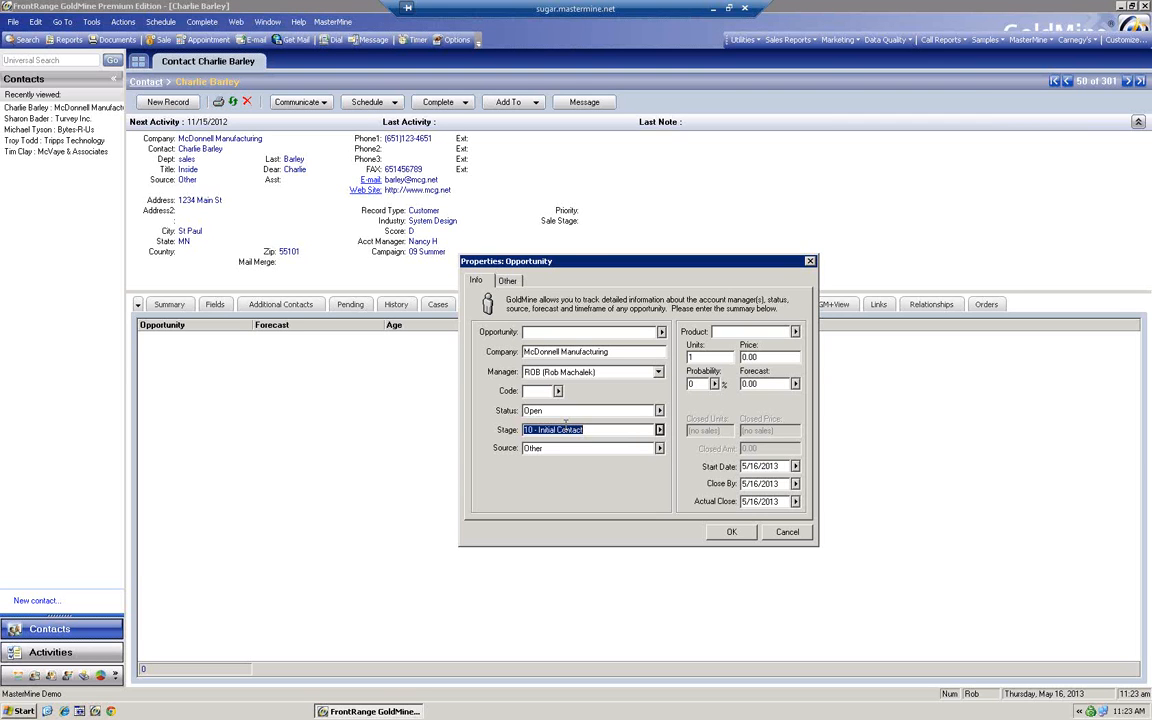
{"action": "left_click", "coordinate": [658, 429]}
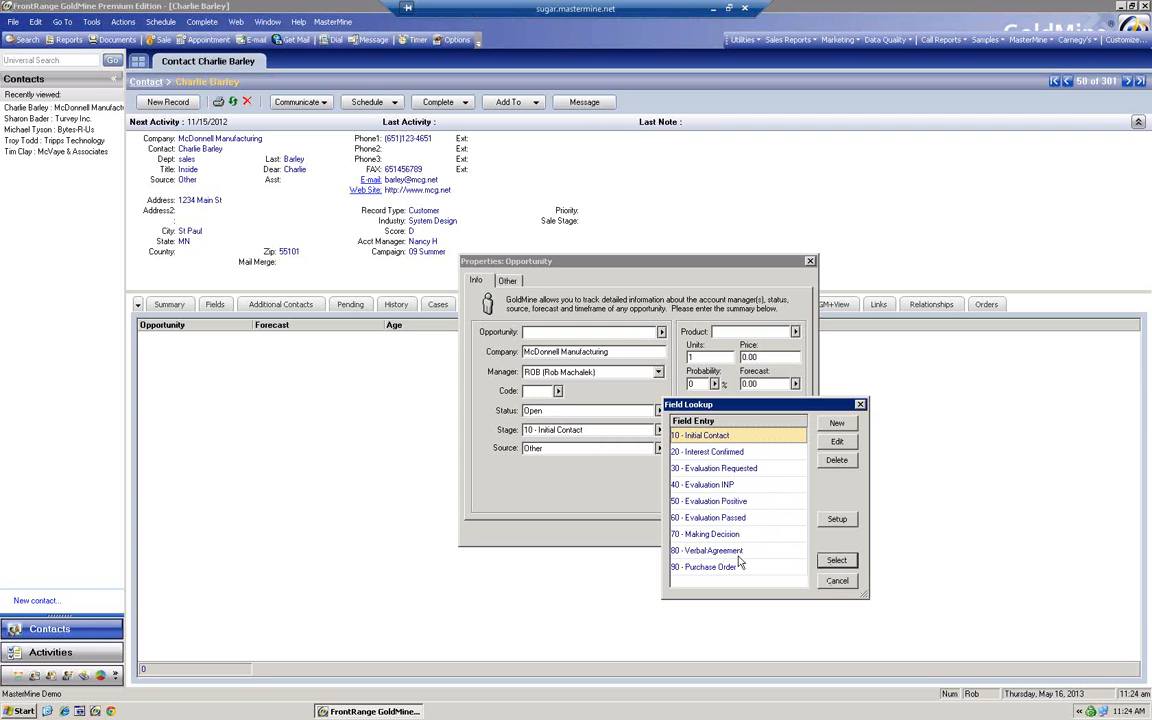
Close the stage list, name the opportunity 'demo name', and save it
{"action": "left_click", "coordinate": [840, 582]}
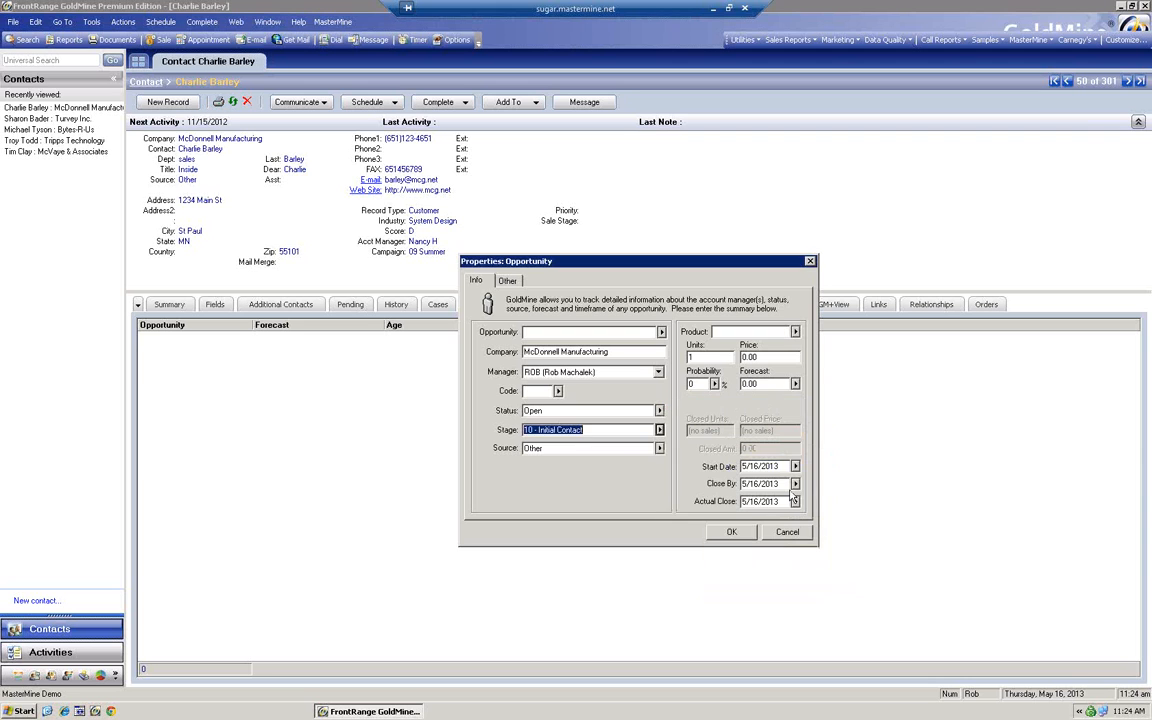
{"action": "left_click", "coordinate": [740, 533]}
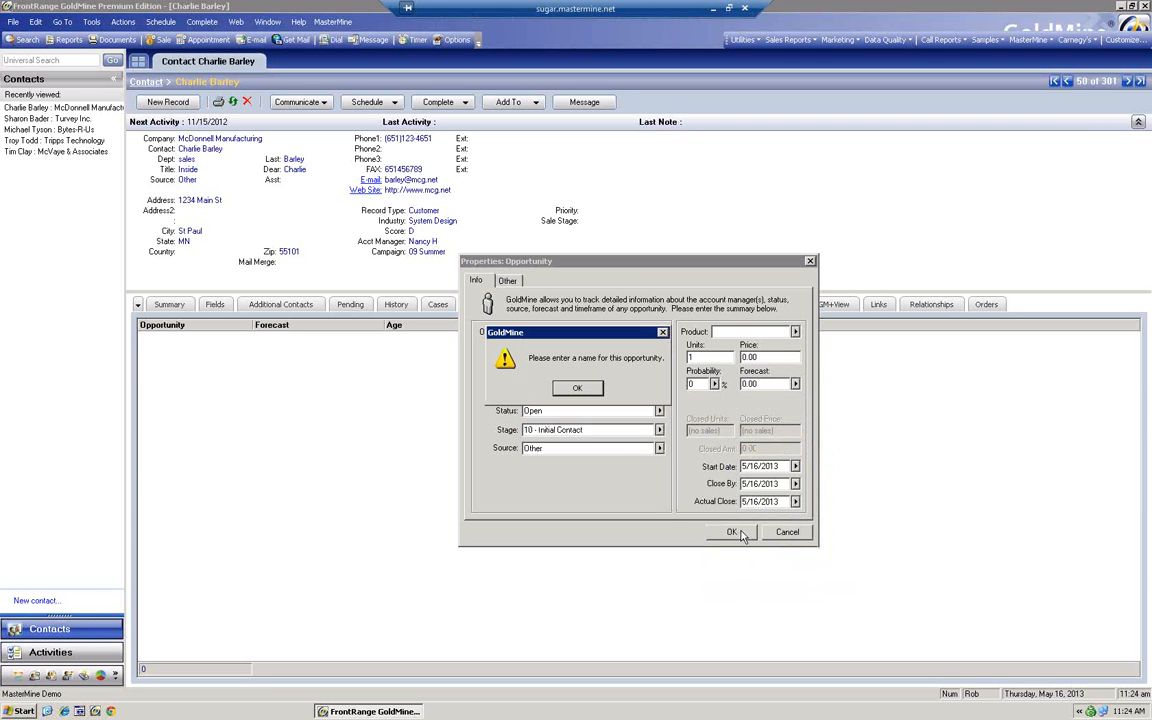
{"action": "left_click", "coordinate": [576, 384]}
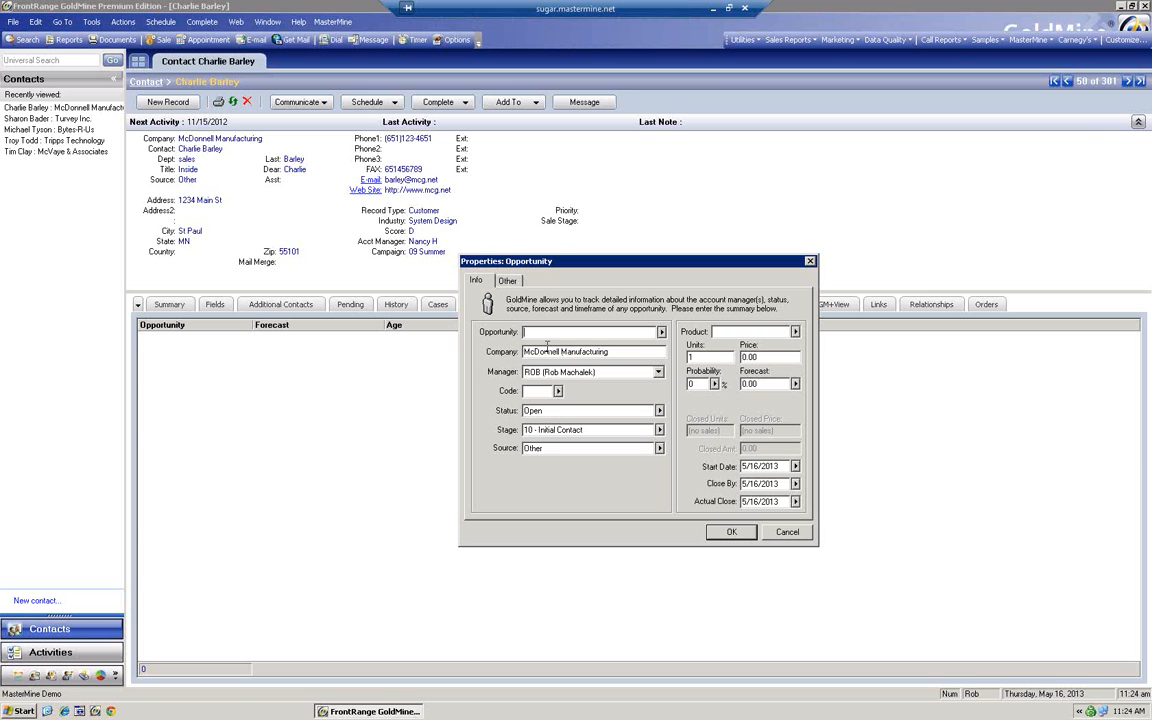
{"action": "type", "text": "demo.name"}
{"action": "left_click", "coordinate": [731, 531]}
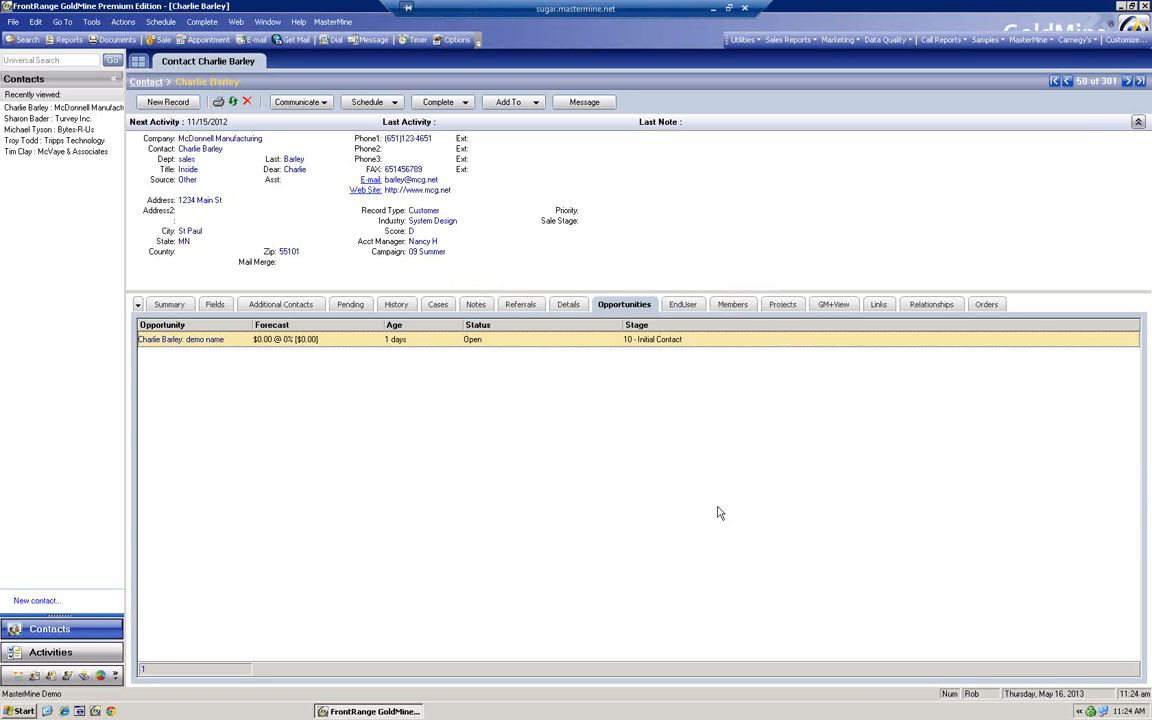
{"action": "right_click", "coordinate": [270, 340]}
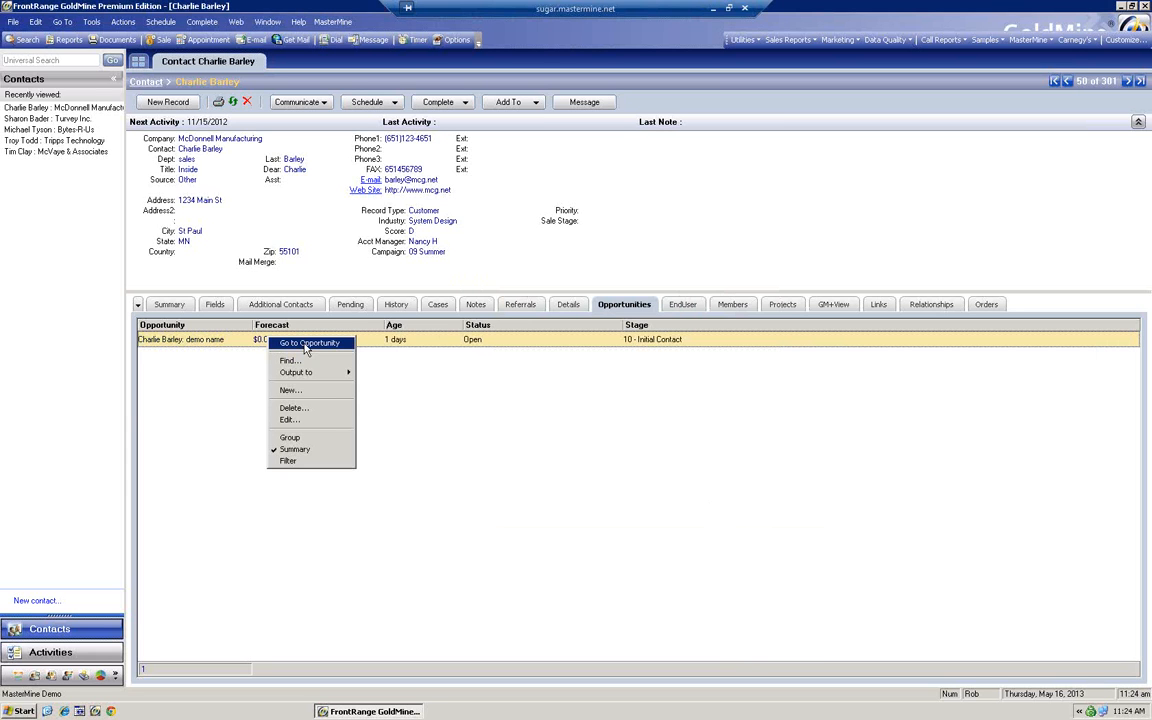
Open the demo name opportunity's Tasks tab, then return to the contact's pending activities
{"action": "left_click", "coordinate": [306, 345]}
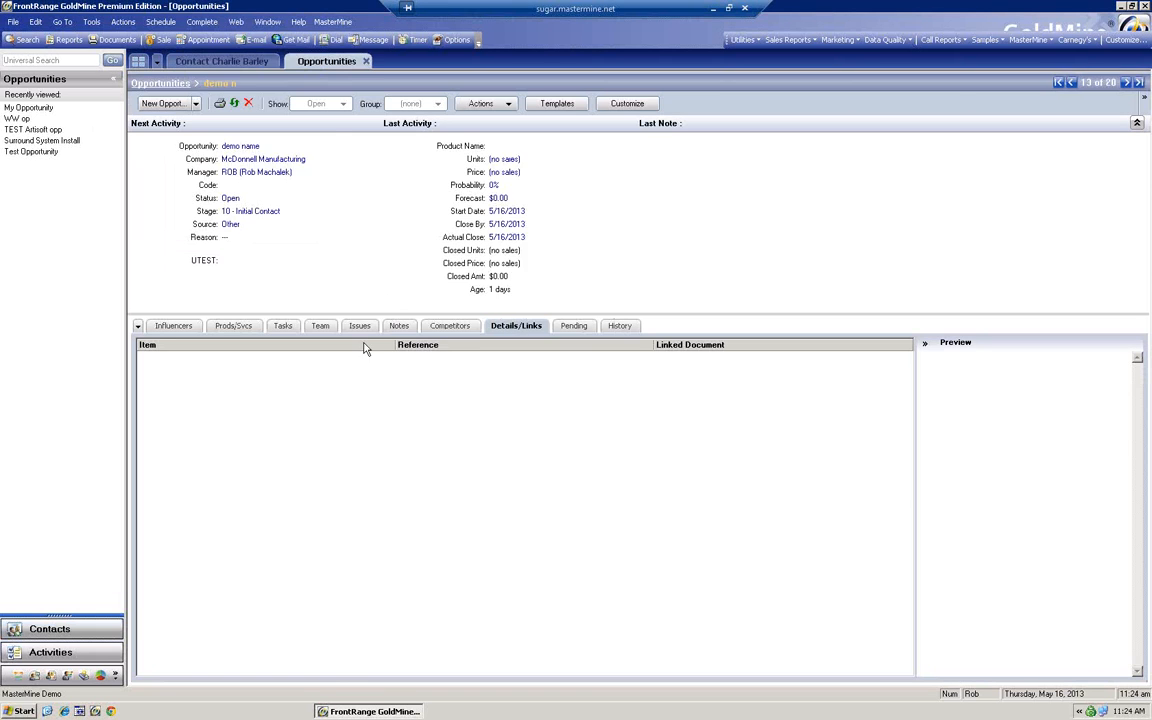
{"action": "left_click", "coordinate": [283, 325]}
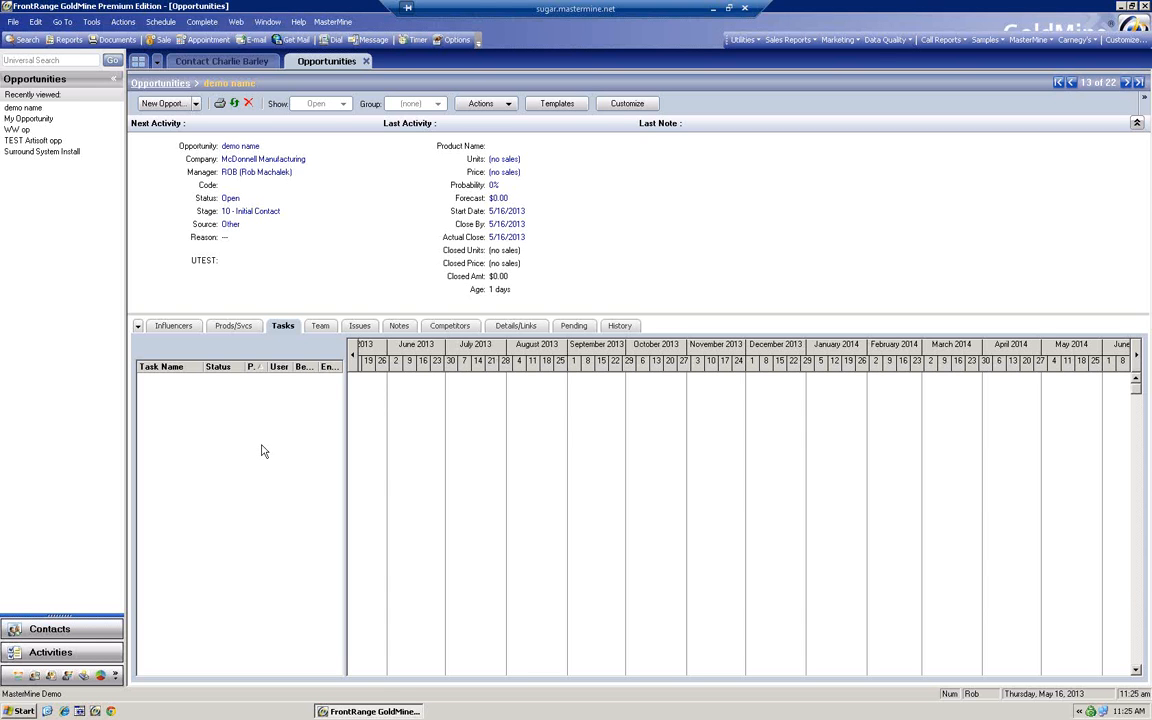
{"action": "left_click", "coordinate": [244, 64]}
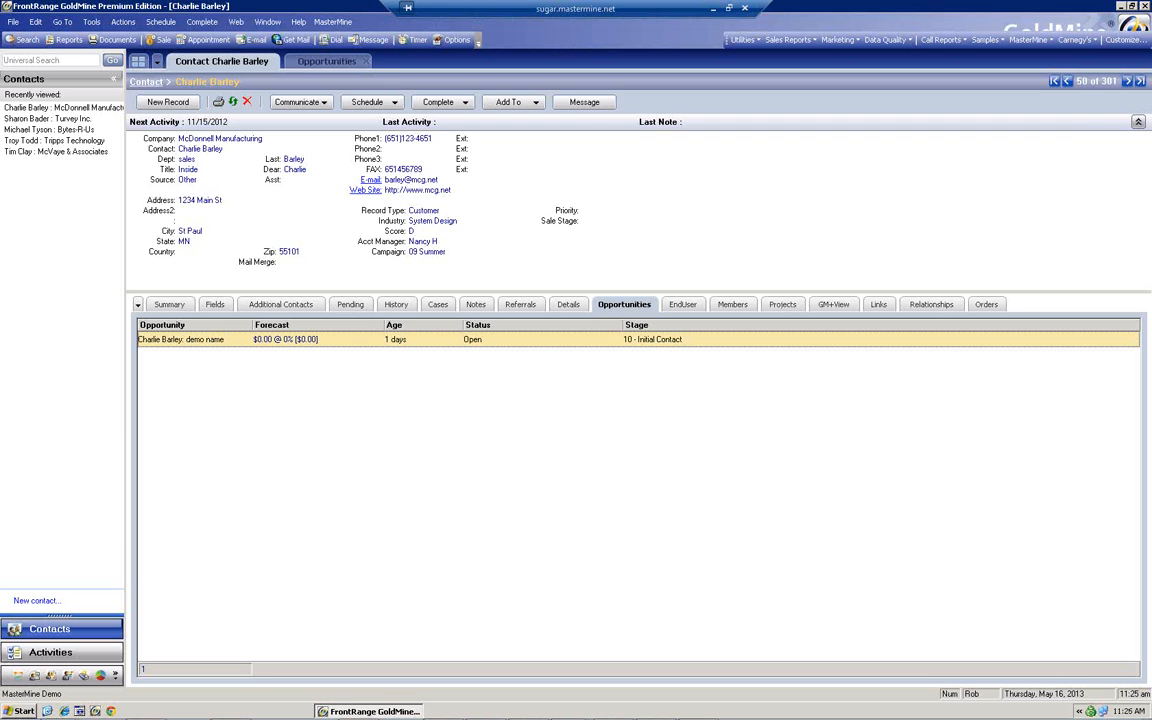
{"action": "left_click", "coordinate": [349, 304]}
Review the $87,502.00 forecasted sale's details and empty notes, then cancel without saving
{"action": "right_click", "coordinate": [345, 340]}
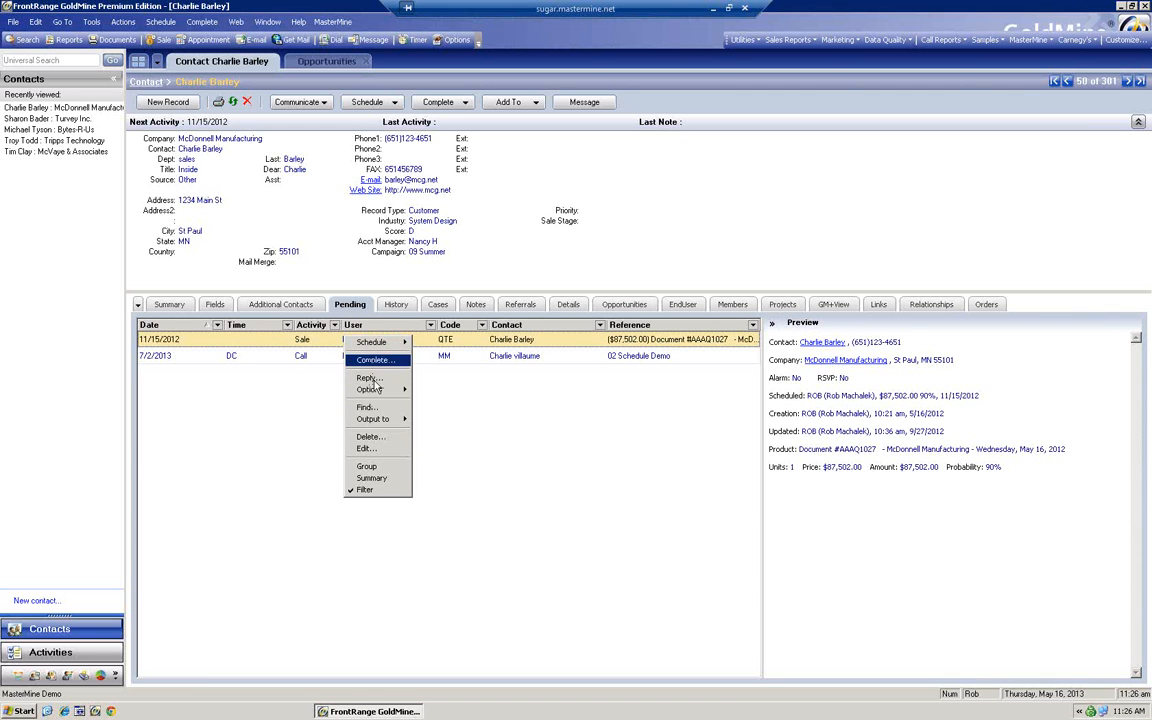
{"action": "left_click", "coordinate": [366, 448]}
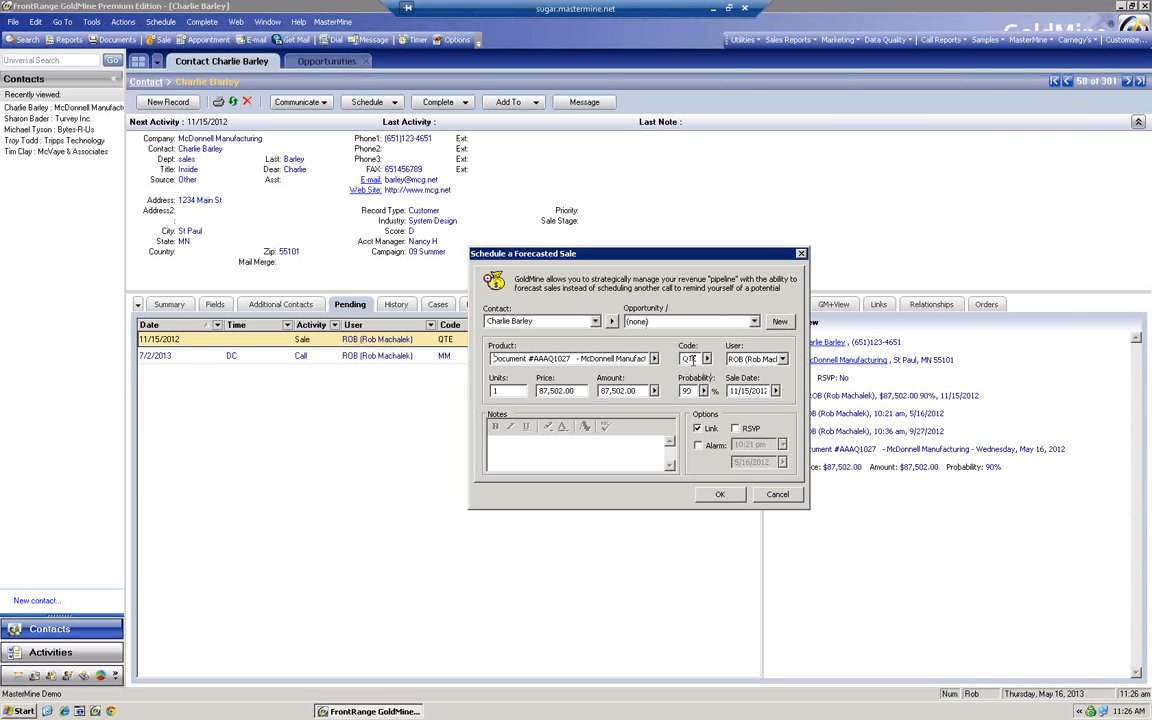
{"action": "left_click", "coordinate": [494, 443]}
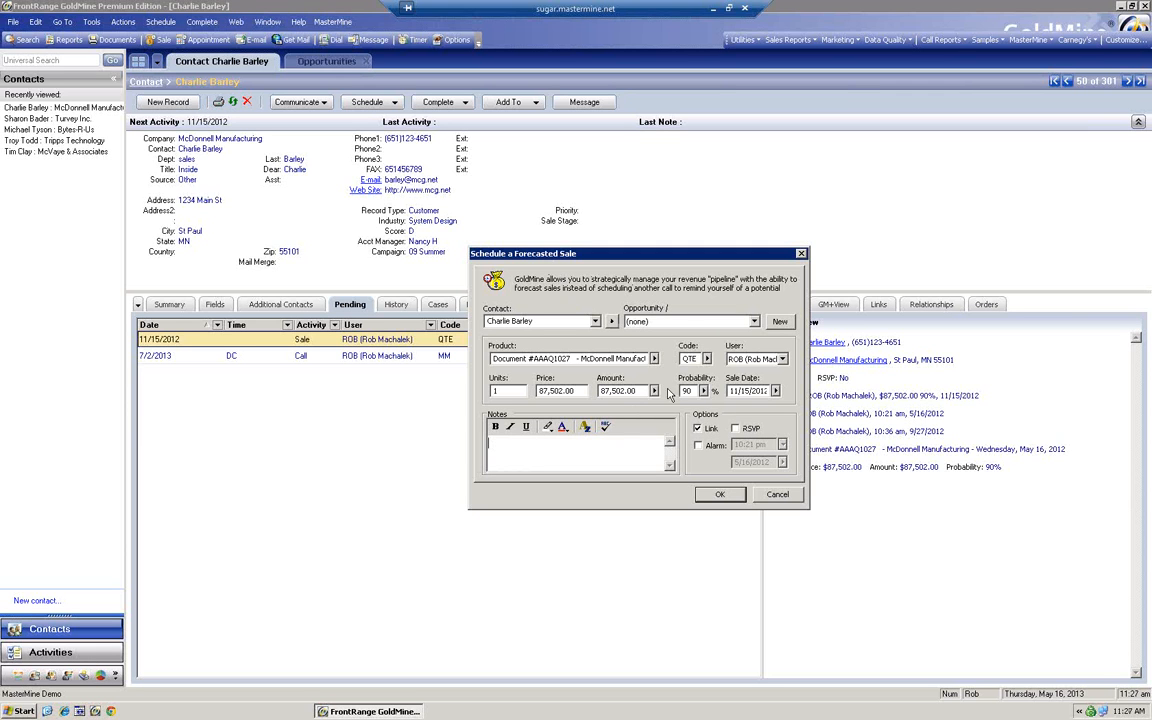
{"action": "left_click", "coordinate": [527, 442]}
{"action": "left_click", "coordinate": [775, 495]}
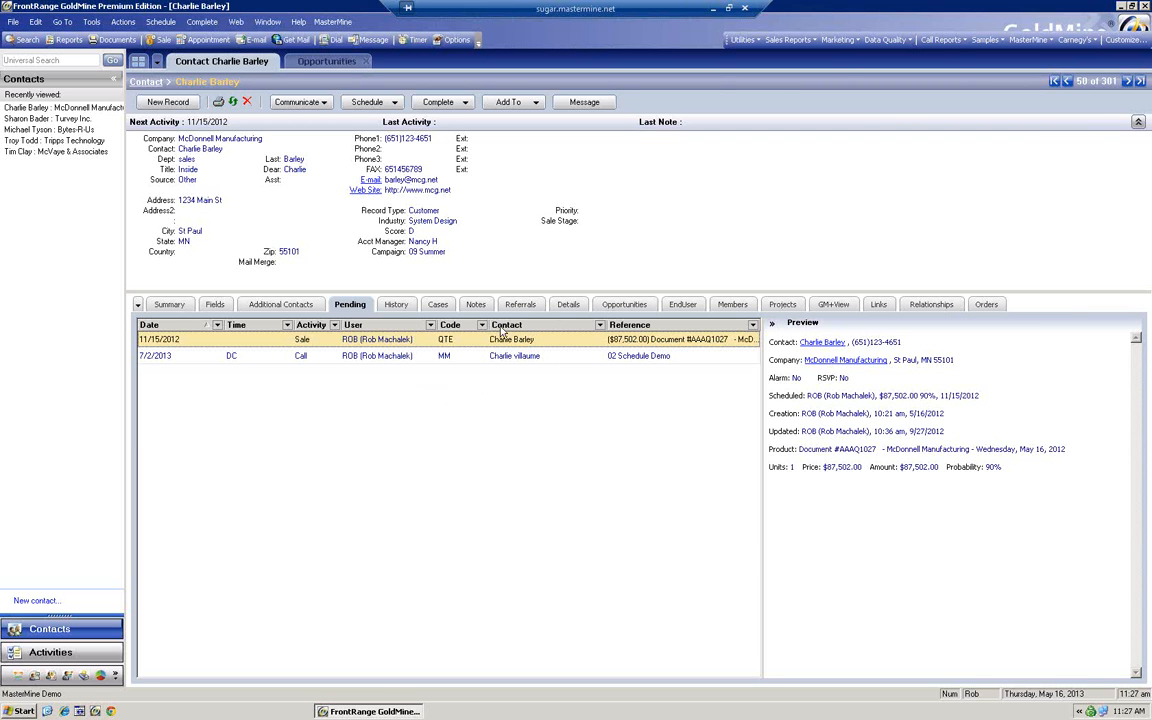
Show the opportunities list, open and close a sale-stage contact search, then minimize the remote session
{"action": "left_click", "coordinate": [624, 306]}
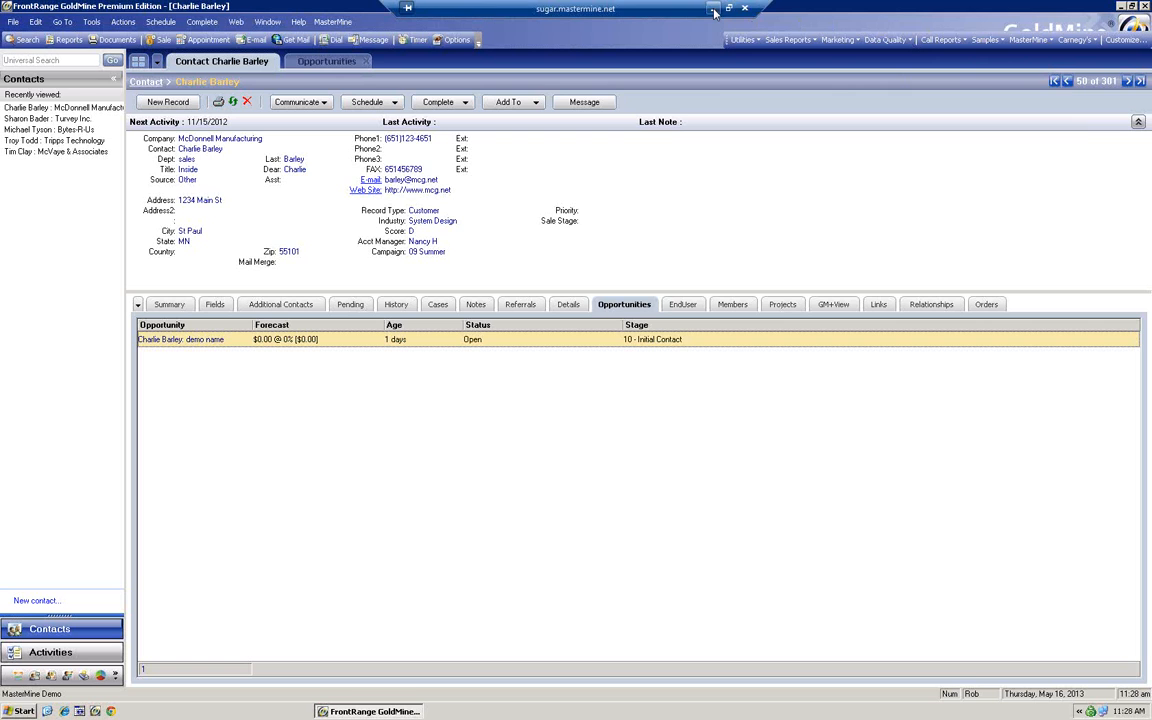
{"action": "double_click", "coordinate": [566, 223]}
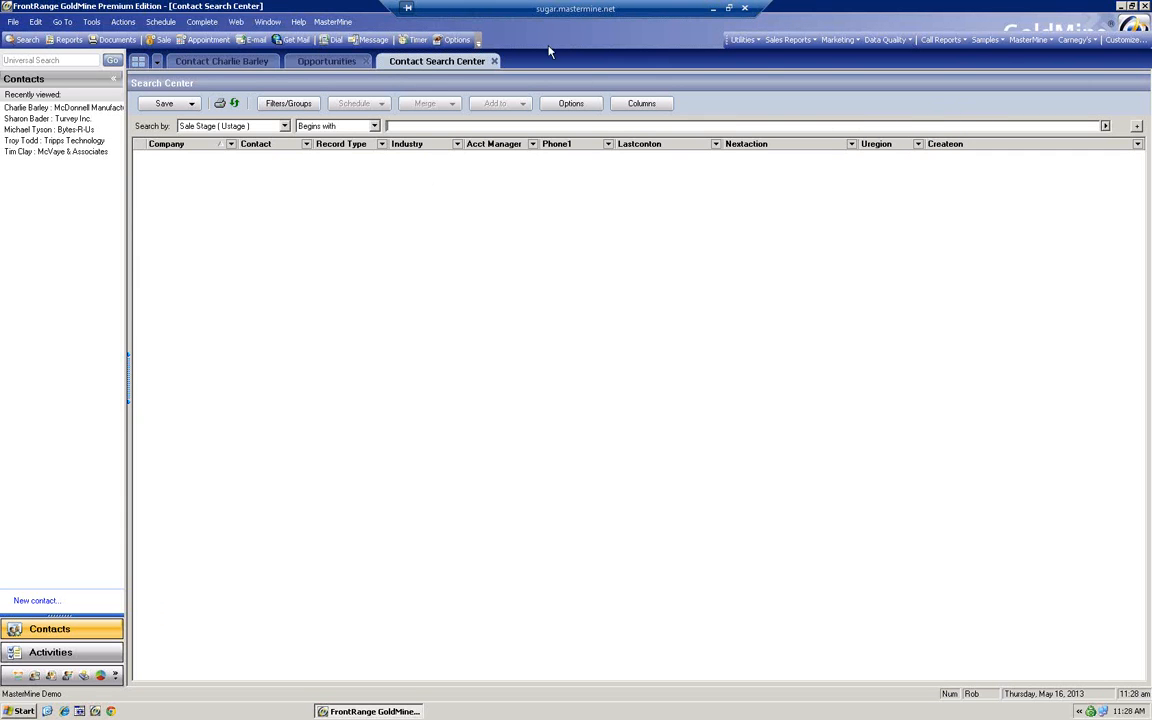
{"action": "left_click", "coordinate": [494, 62]}
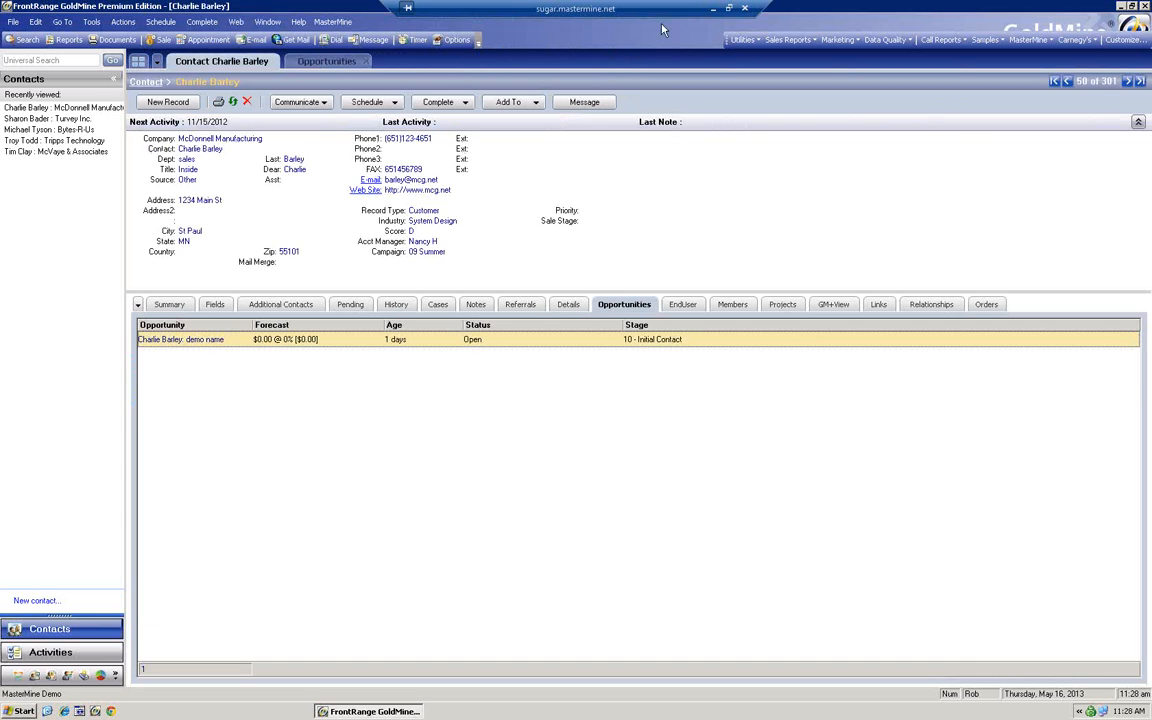
{"action": "left_click", "coordinate": [711, 8]}
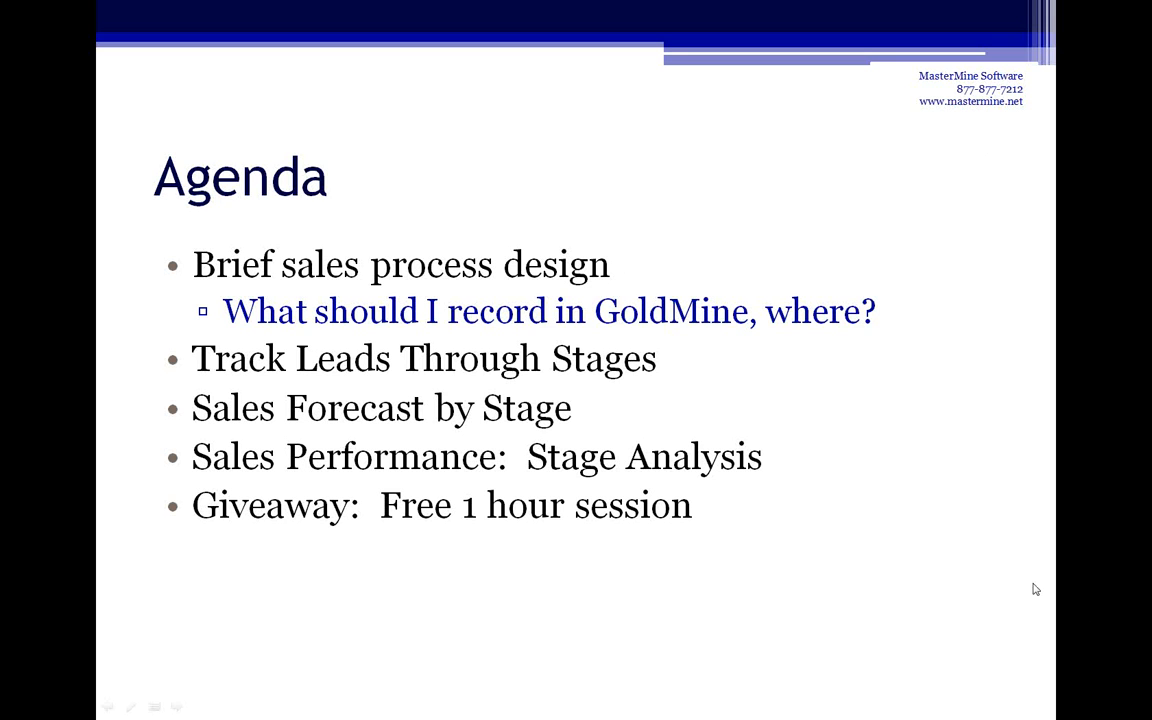
Leave the Agenda slideshow through Screen > Switch Programs and return to the local GoldMine window
{"action": "right_click", "coordinate": [948, 614]}
{"action": "mouse_move", "coordinate": [1012, 537]}
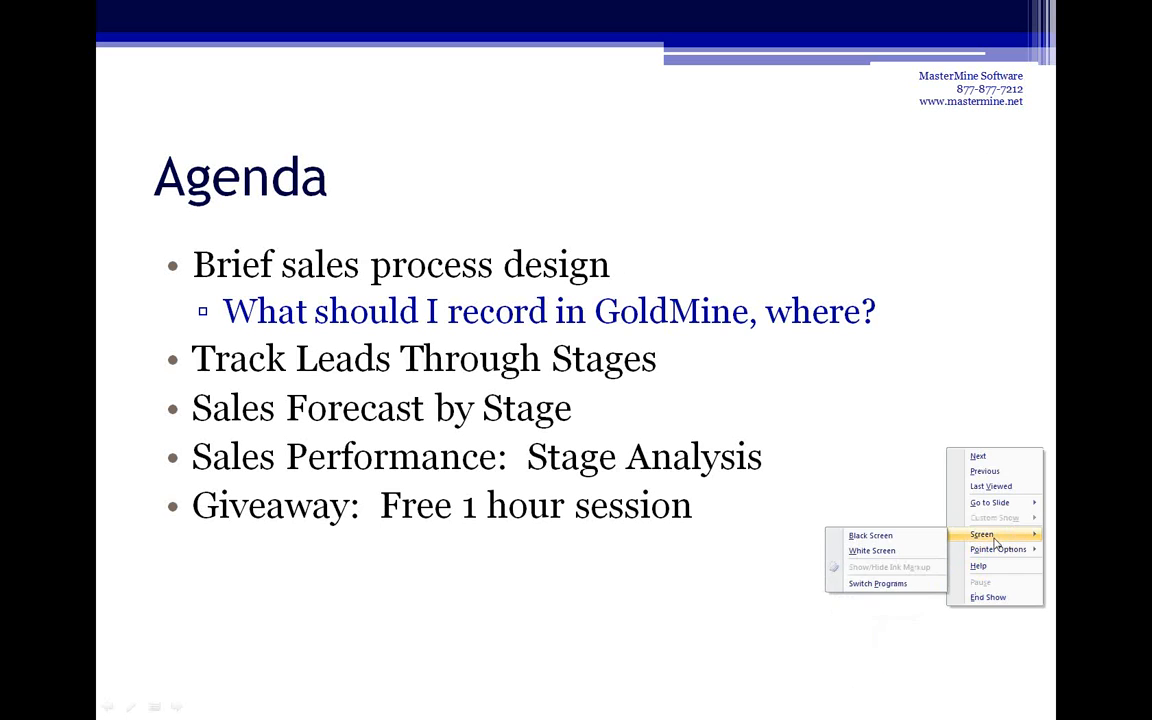
{"action": "left_click", "coordinate": [872, 583]}
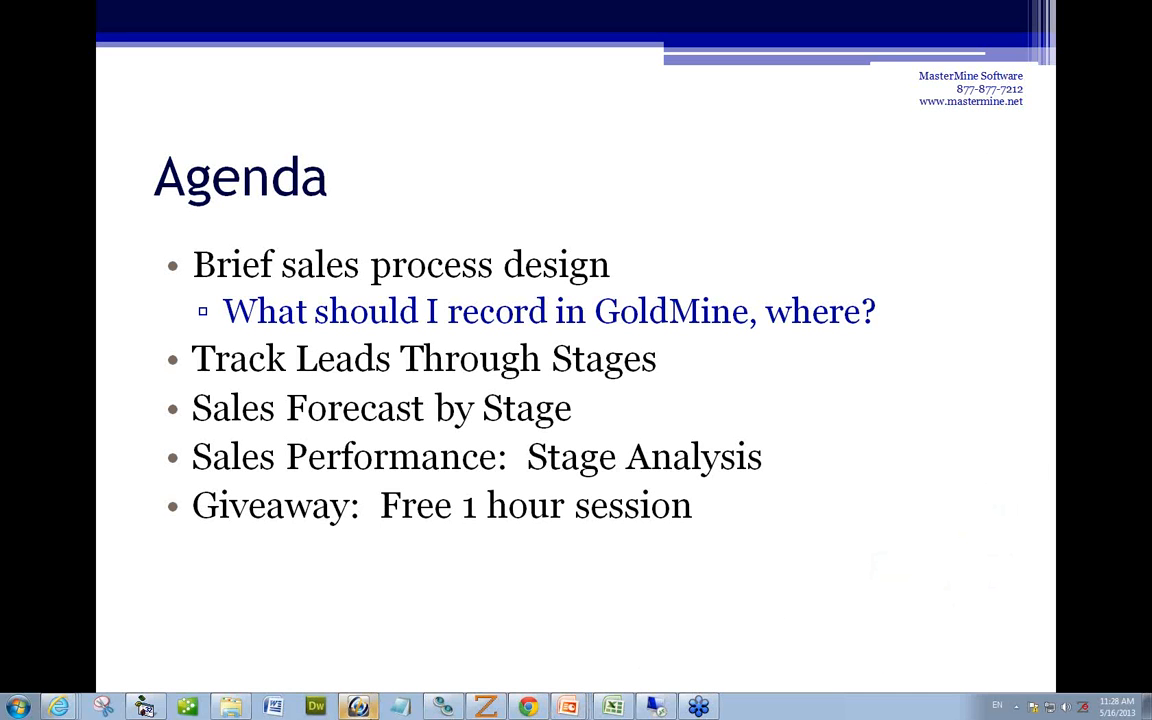
{"action": "left_click", "coordinate": [358, 707]}
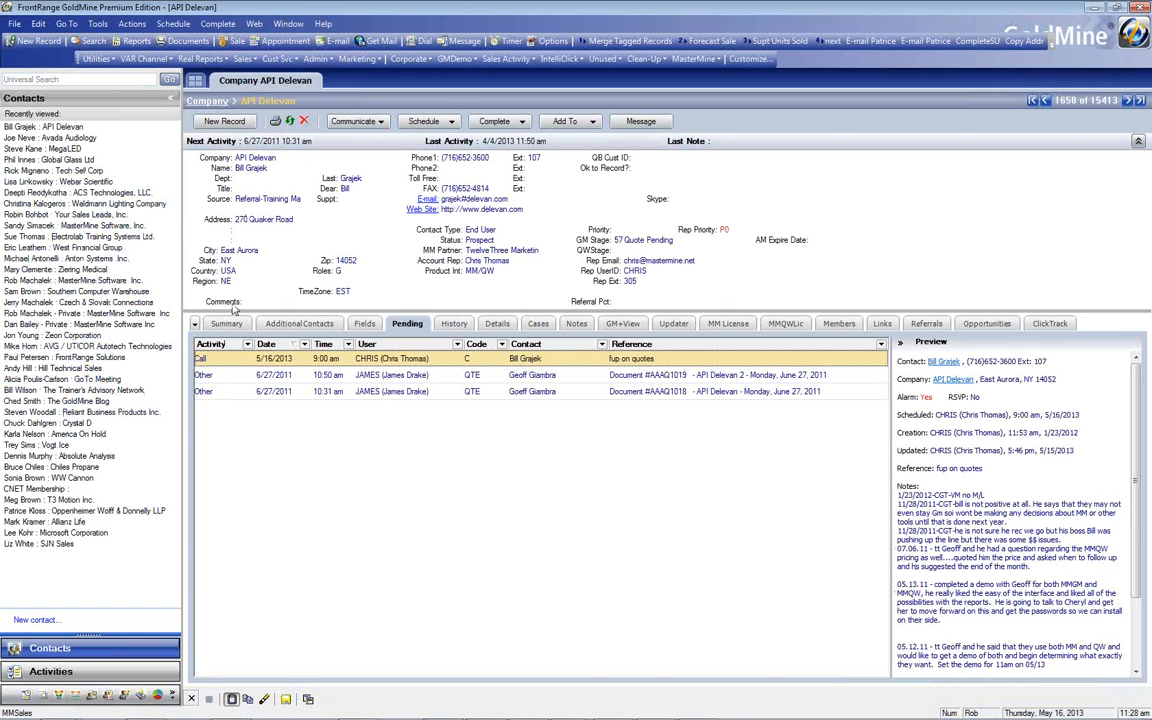
Search contacts by the owner's name and open the matching Owner/President record
{"action": "left_click", "coordinate": [215, 167]}
{"action": "key", "text": "Return"}
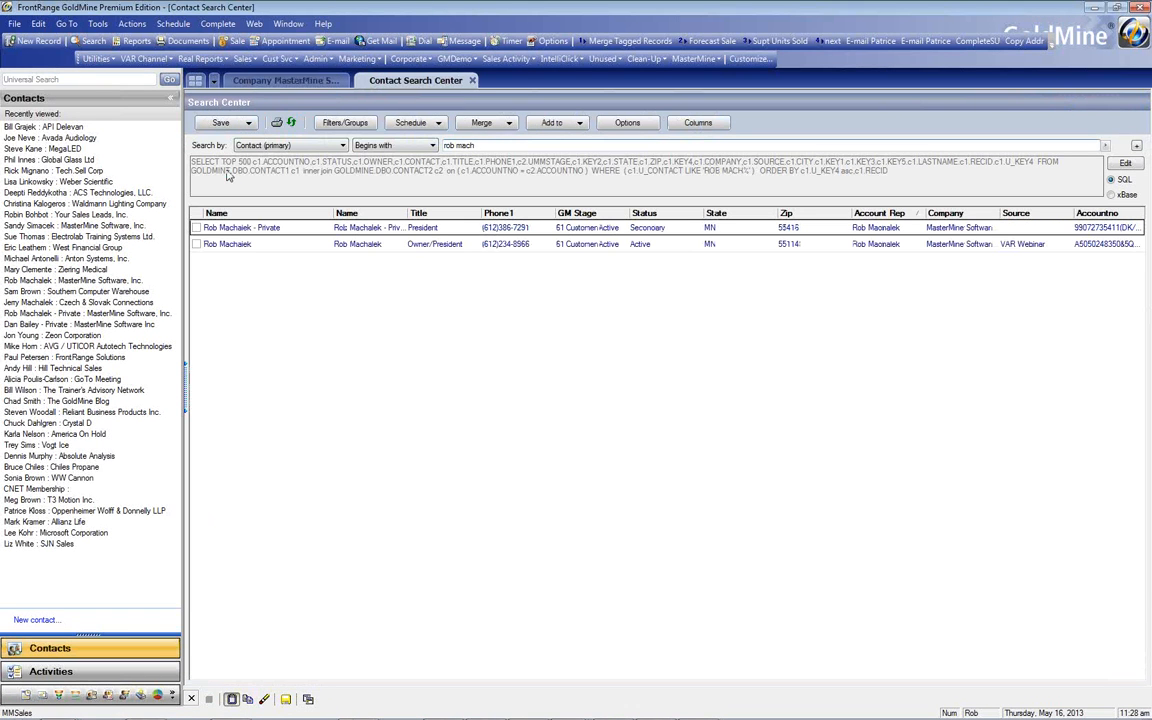
{"action": "double_click", "coordinate": [218, 244]}
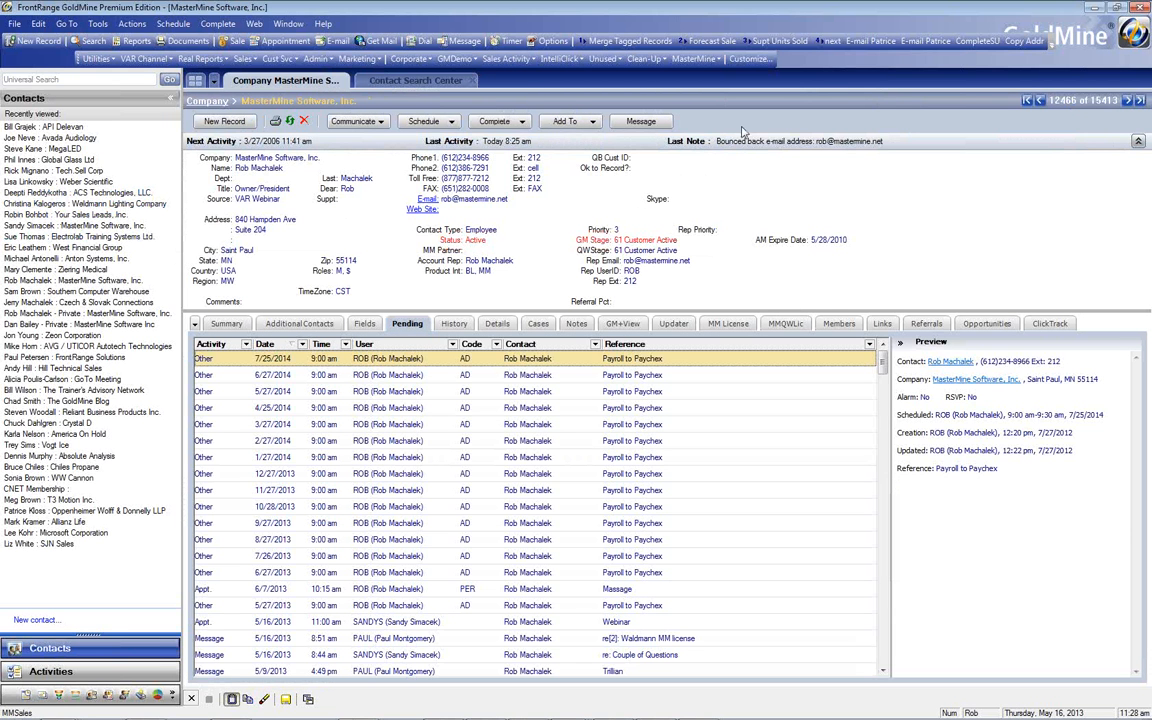
Launch MasterMine and open Prospect Analysis with MM stage.xlsm from the Recently Used list
{"action": "left_click", "coordinate": [719, 61]}
{"action": "left_click", "coordinate": [723, 74]}
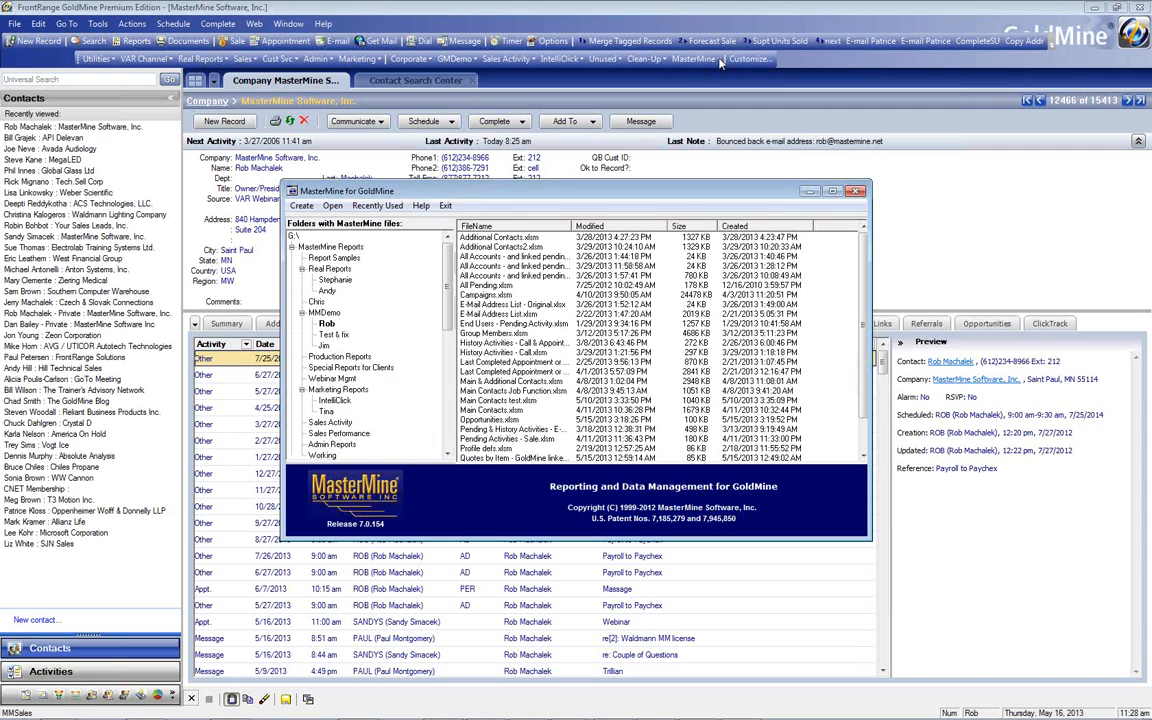
{"action": "left_click", "coordinate": [378, 206]}
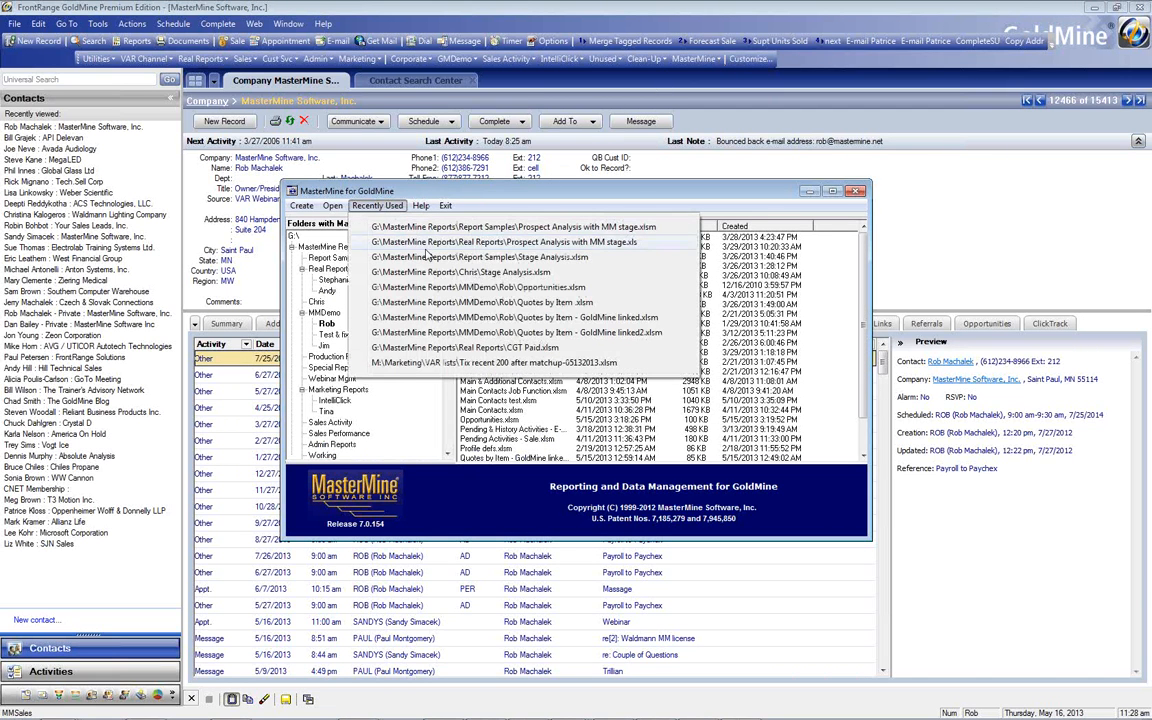
{"action": "left_click", "coordinate": [442, 226]}
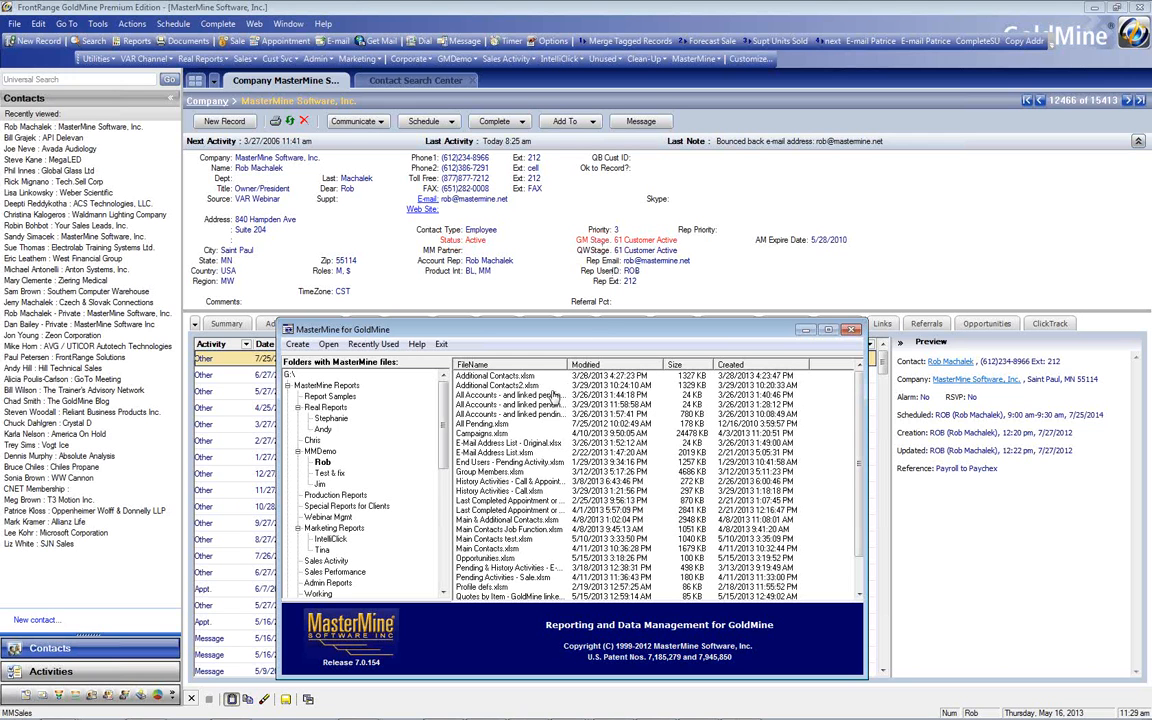
{"action": "left_click", "coordinate": [383, 345]}
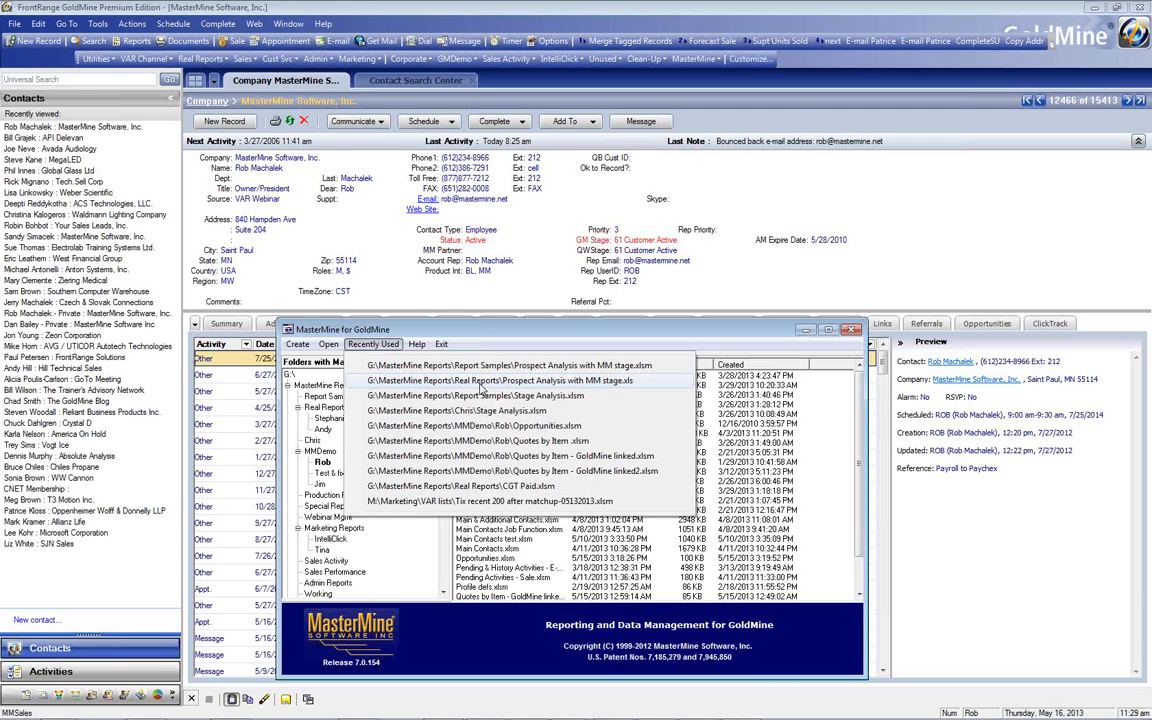
{"action": "left_click", "coordinate": [487, 367]}
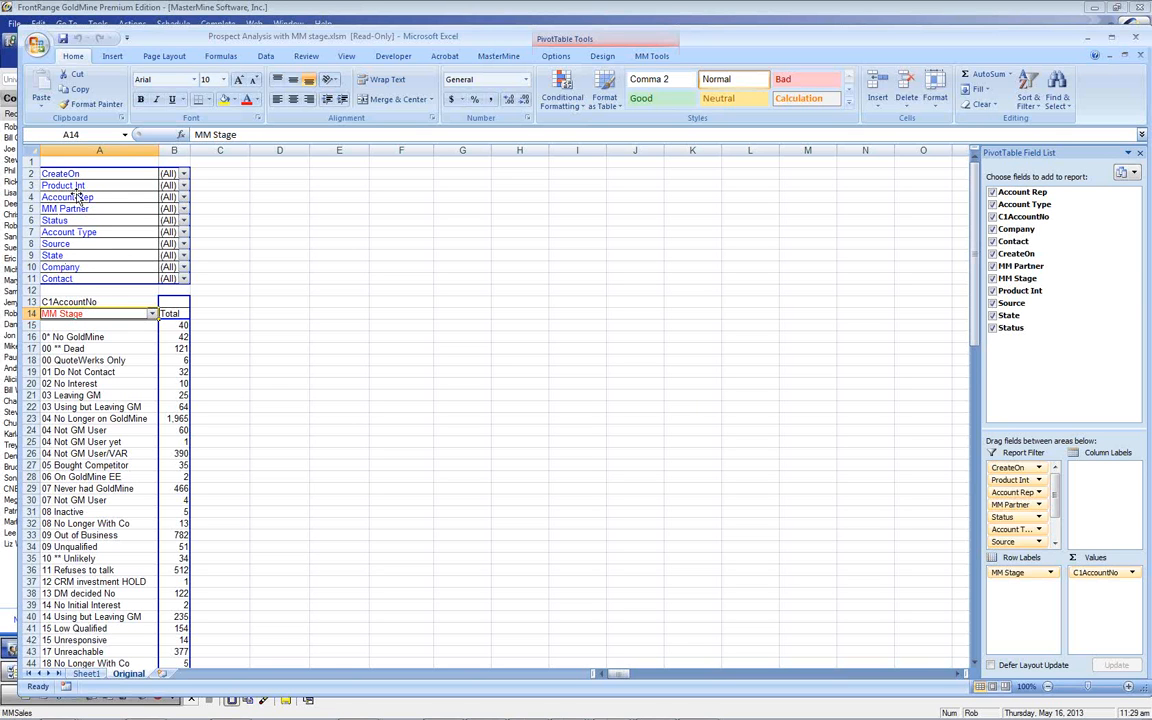
{"action": "scroll", "coordinate": [258, 330], "scroll_direction": "down", "scroll_amount": 2}
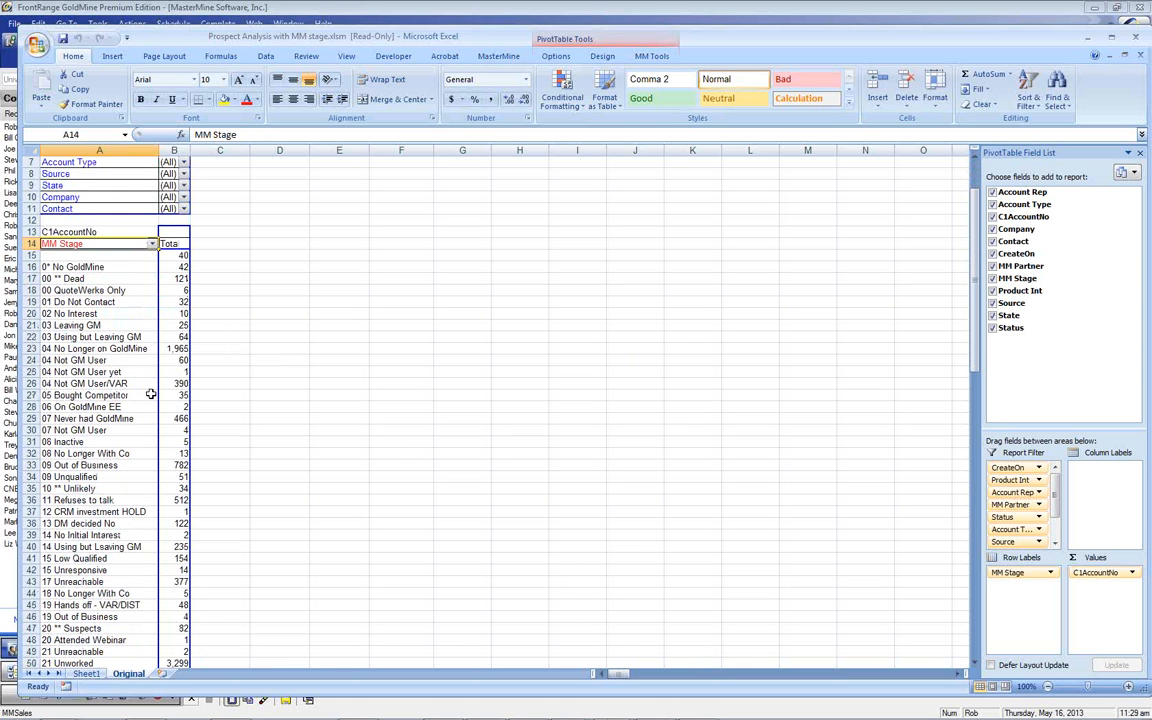
{"action": "scroll", "coordinate": [145, 406], "scroll_direction": "down", "scroll_amount": 15}
{"action": "scroll", "coordinate": [132, 406], "scroll_direction": "down", "scroll_amount": 7}
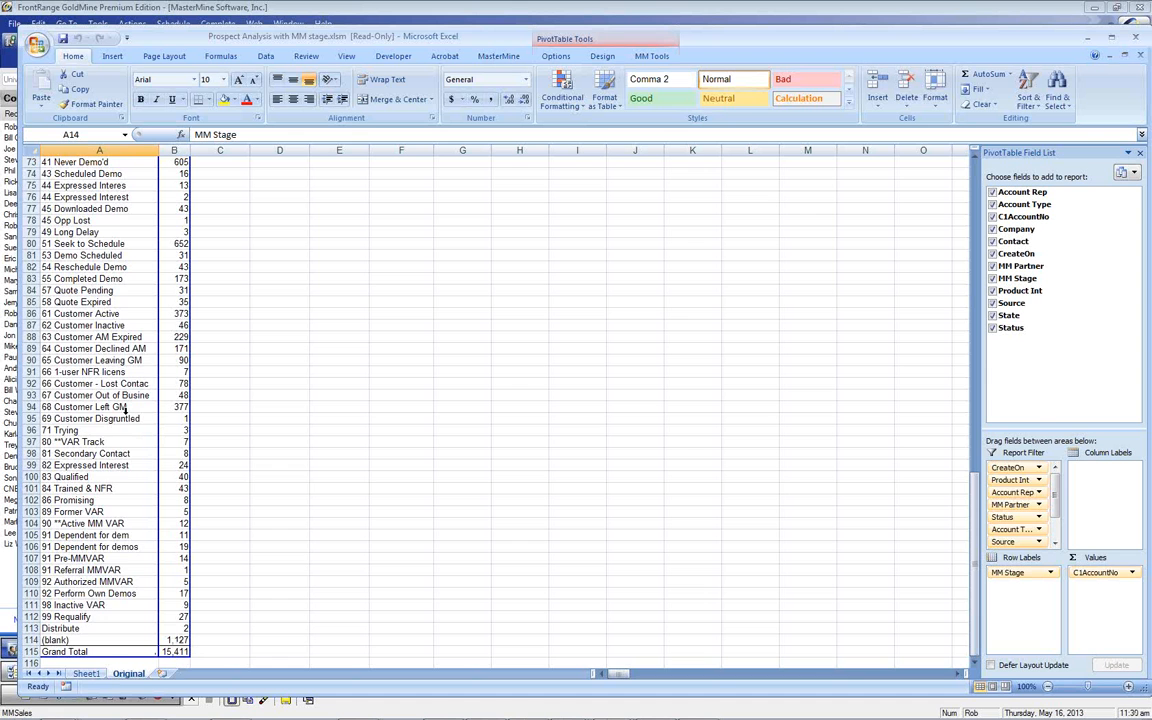
{"action": "scroll", "coordinate": [125, 408], "scroll_direction": "up", "scroll_amount": 20}
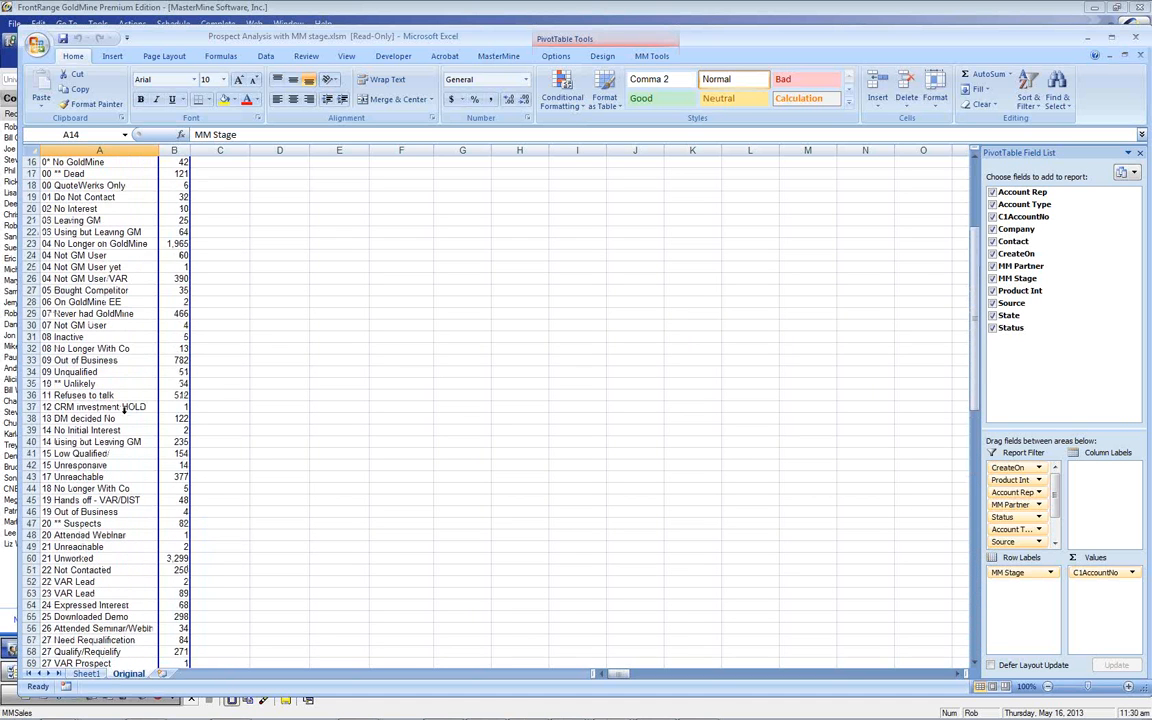
{"action": "scroll", "coordinate": [123, 408], "scroll_direction": "up", "scroll_amount": 3}
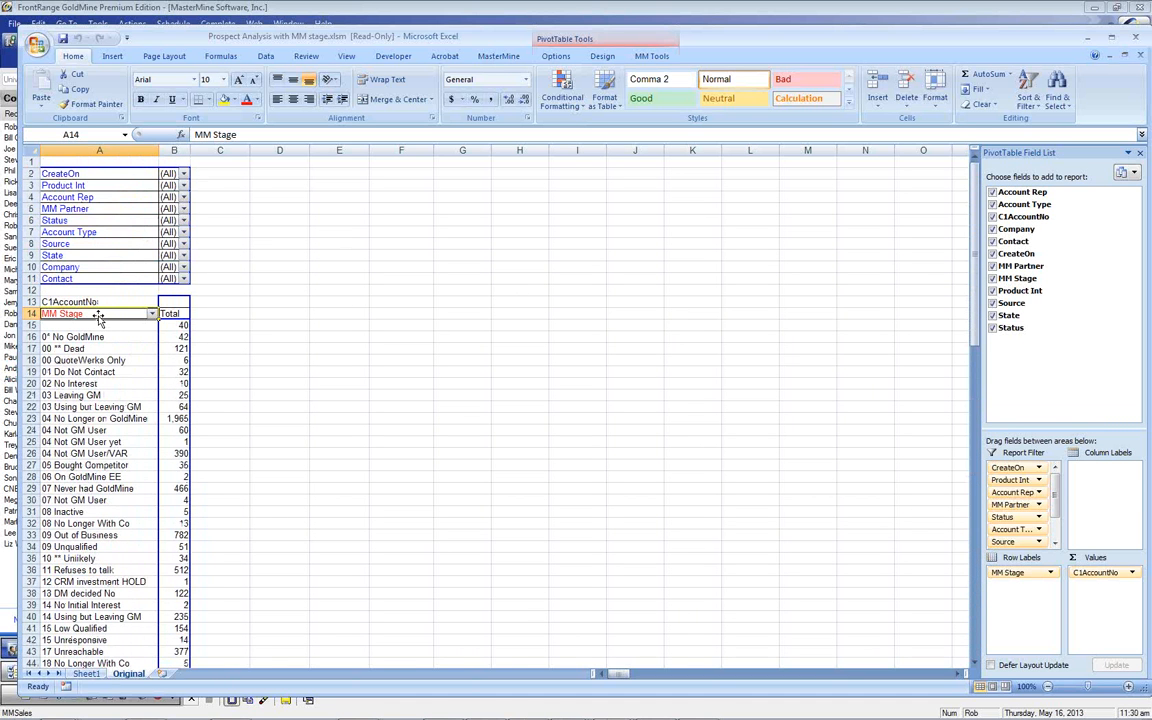
{"action": "left_click_drag", "start_coordinate": [98, 318], "coordinate": [75, 258]}
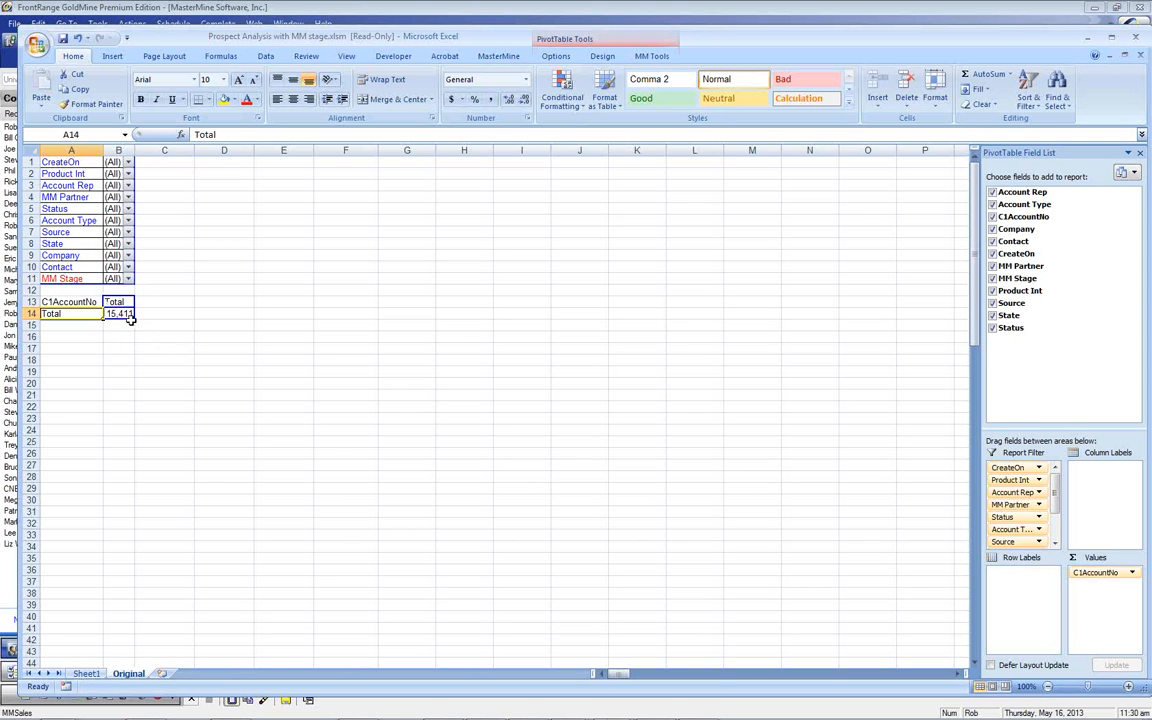
{"action": "left_click_drag", "start_coordinate": [75, 284], "coordinate": [77, 312]}
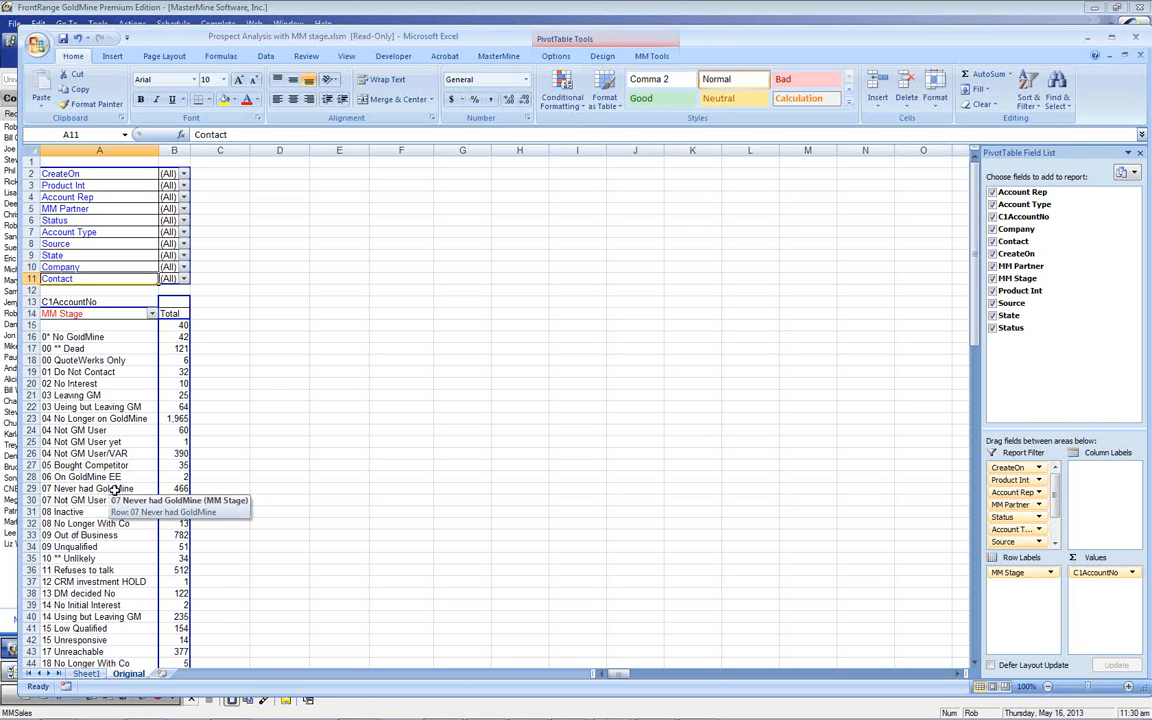
{"action": "left_click_drag", "start_coordinate": [101, 430], "coordinate": [100, 454]}
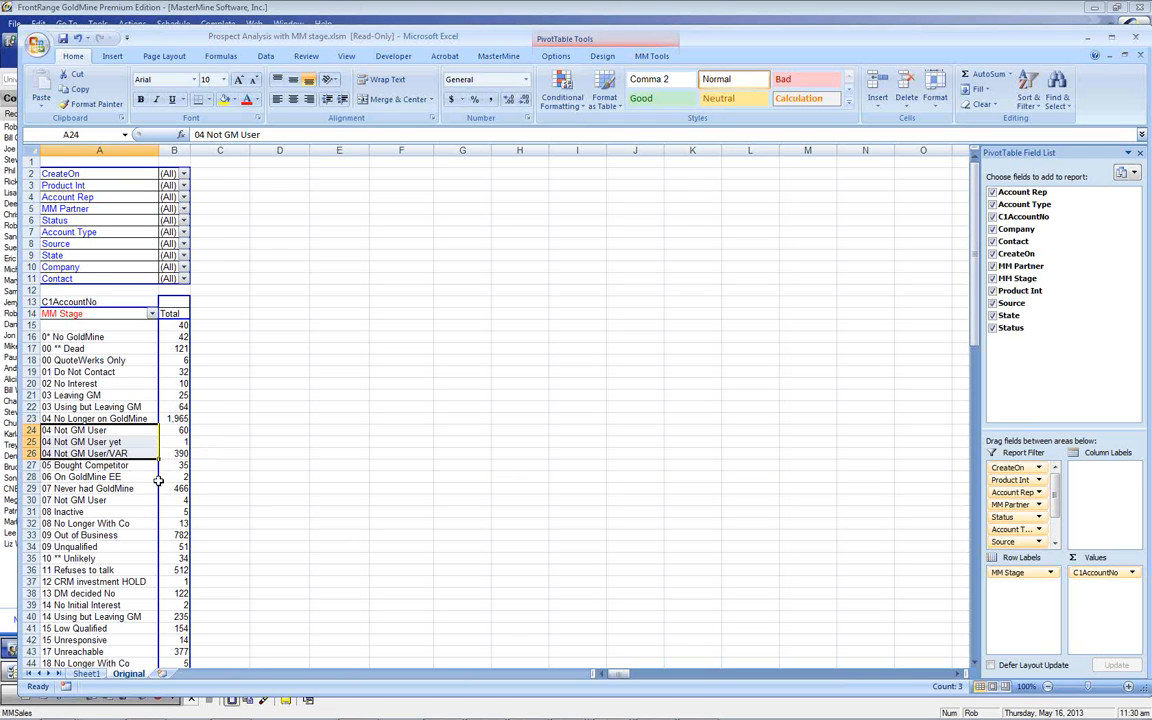
Try selecting early MM Stage rows, first the 04 No Longer on GoldMine rows, then a block from 0* No GoldMine
{"action": "left_click", "coordinate": [82, 421]}
{"action": "left_click_drag", "start_coordinate": [82, 421], "coordinate": [74, 455]}
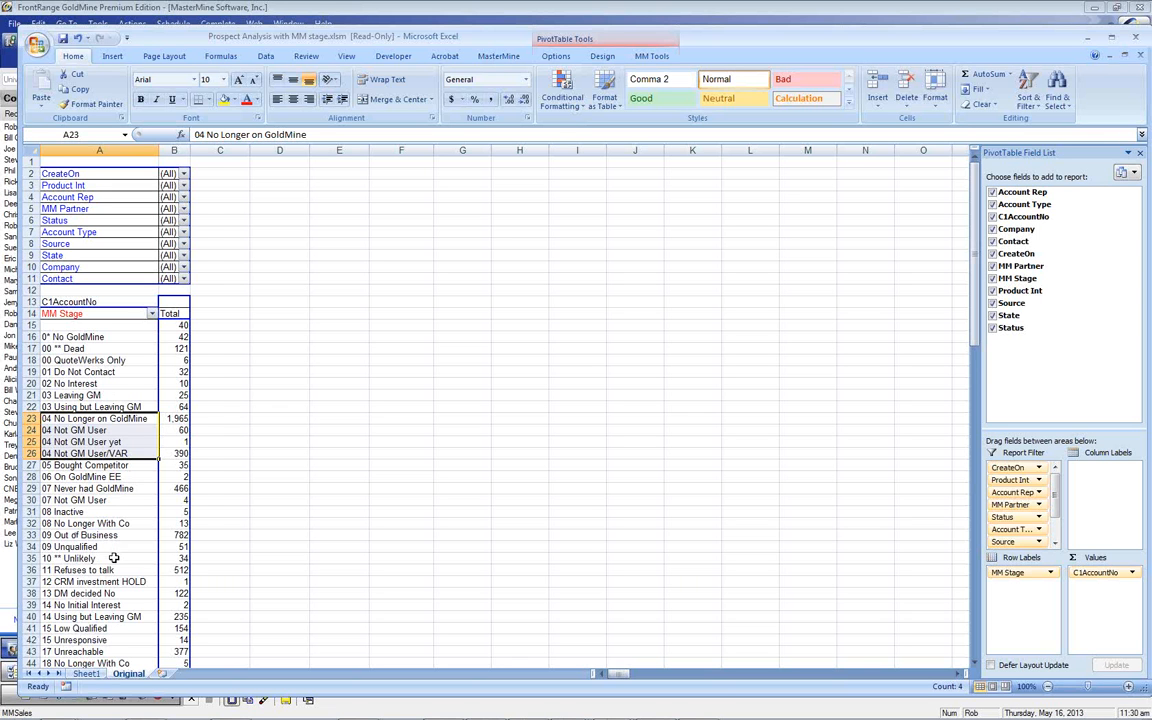
{"action": "scroll", "coordinate": [114, 558], "scroll_direction": "down", "scroll_amount": 12}
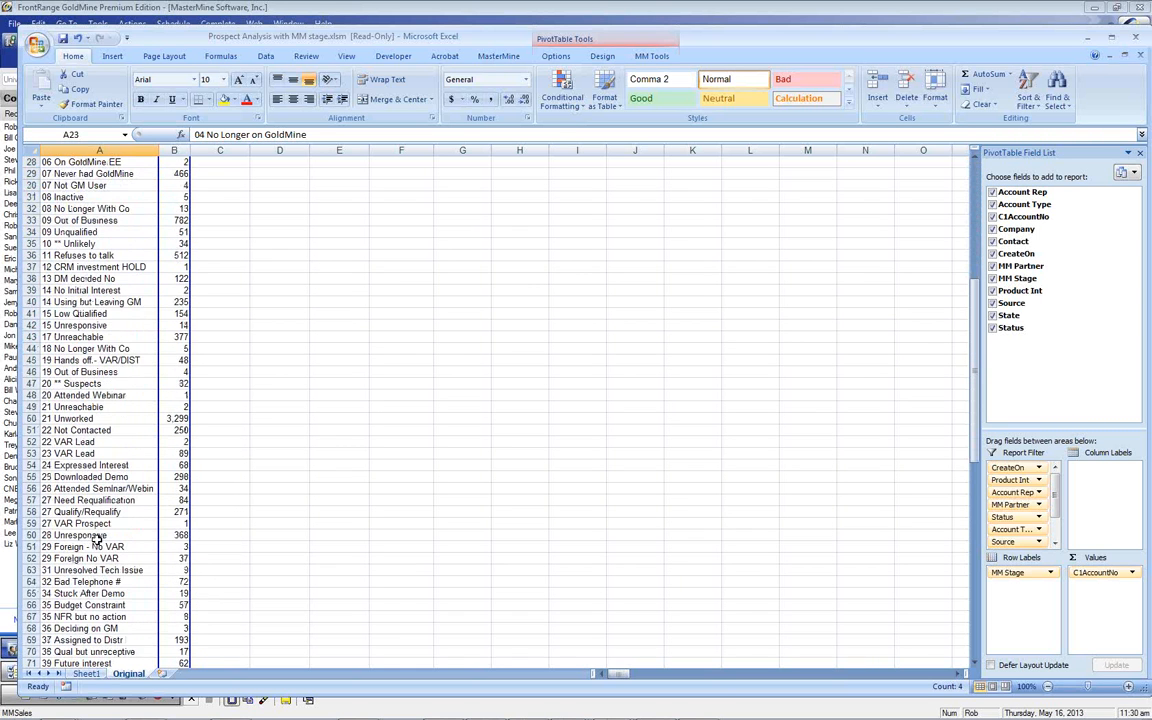
{"action": "scroll", "coordinate": [97, 538], "scroll_direction": "down", "scroll_amount": 3}
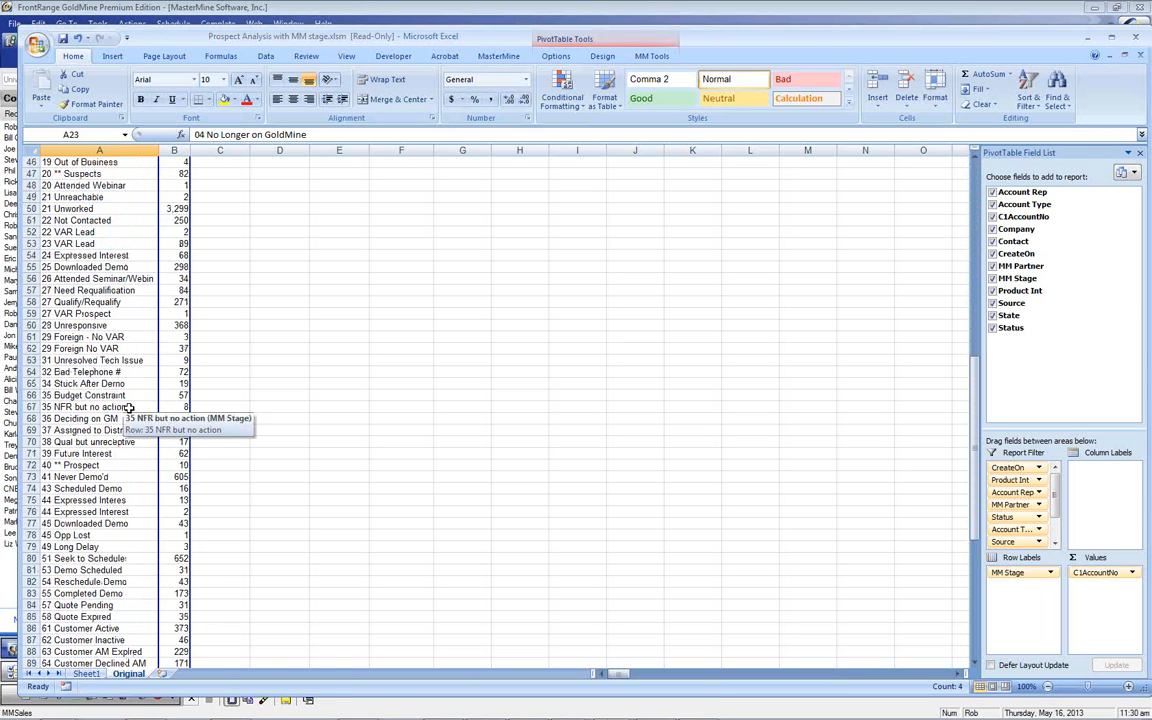
{"action": "scroll", "coordinate": [171, 406], "scroll_direction": "up", "scroll_amount": 13}
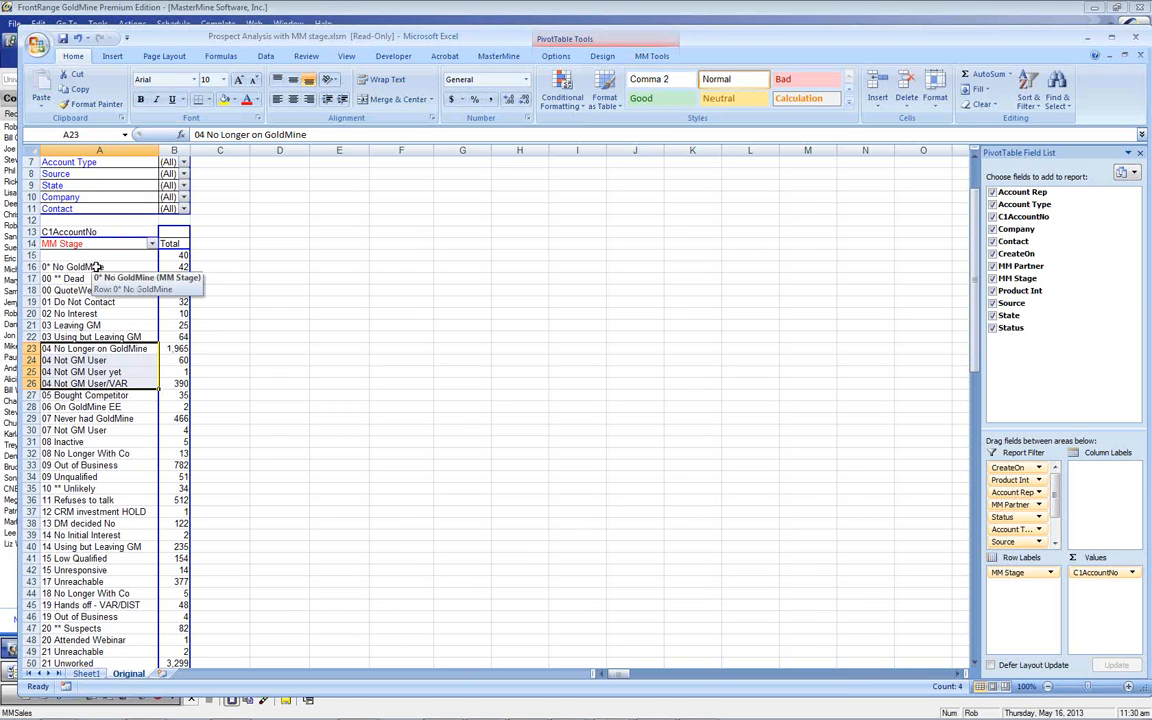
{"action": "left_click_drag", "start_coordinate": [97, 267], "coordinate": [120, 586]}
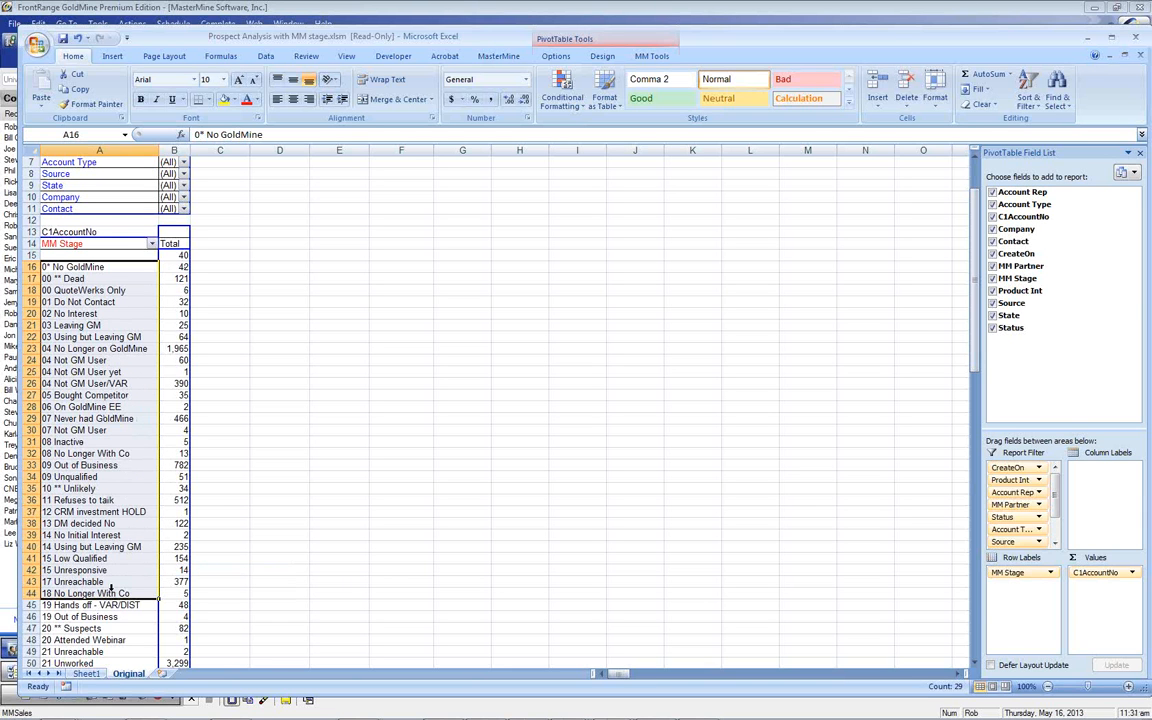
{"action": "left_click", "coordinate": [74, 357]}
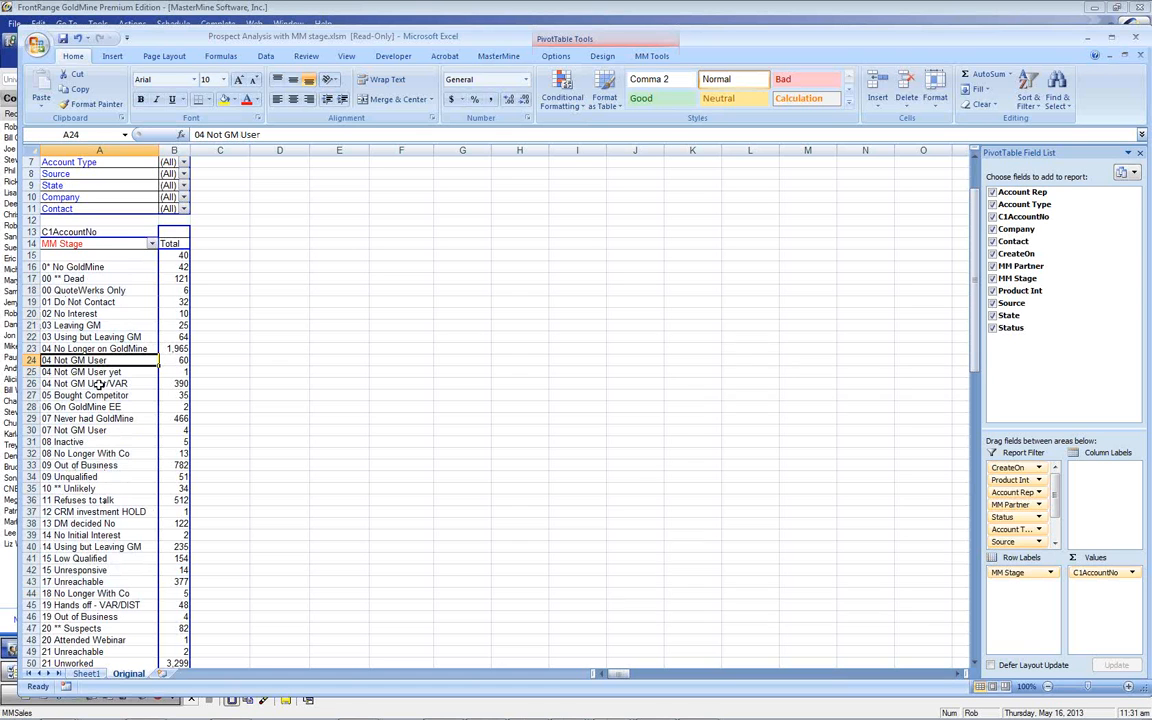
{"action": "scroll", "coordinate": [92, 342], "scroll_direction": "down", "scroll_amount": 1}
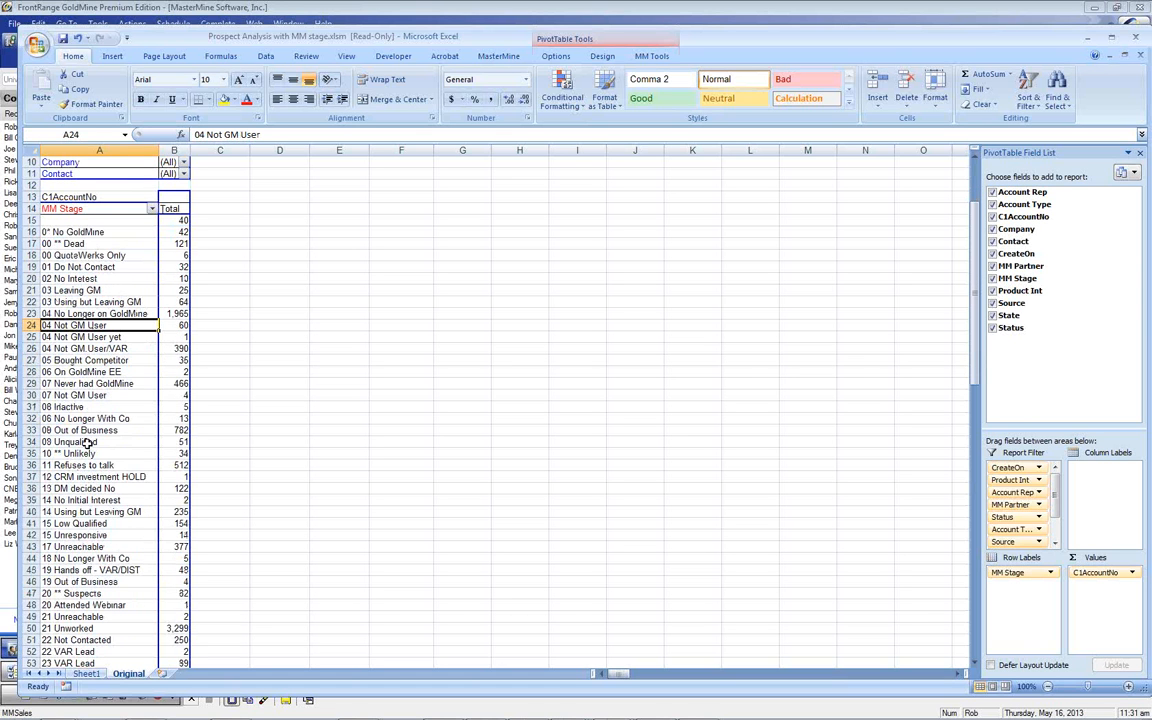
Select stage ranges in the pivot, settling on 00 ** Dead through 09 Unqualified
{"action": "left_click_drag", "start_coordinate": [85, 441], "coordinate": [80, 250]}
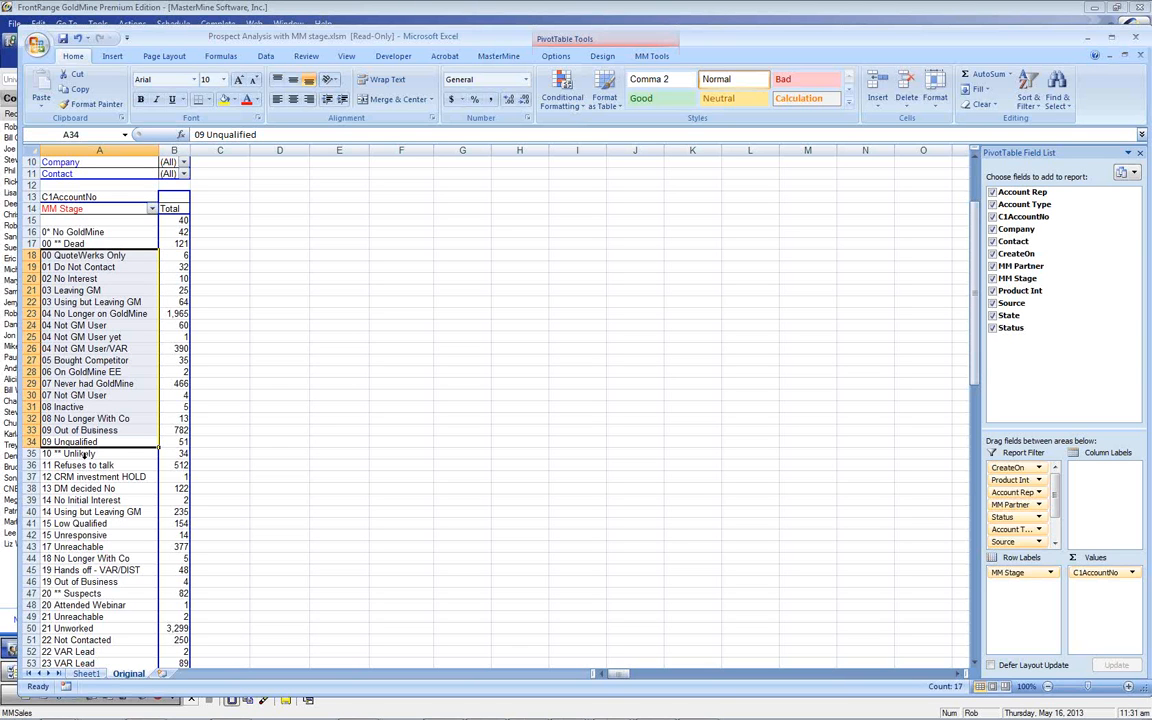
{"action": "left_click_drag", "start_coordinate": [78, 465], "coordinate": [72, 582]}
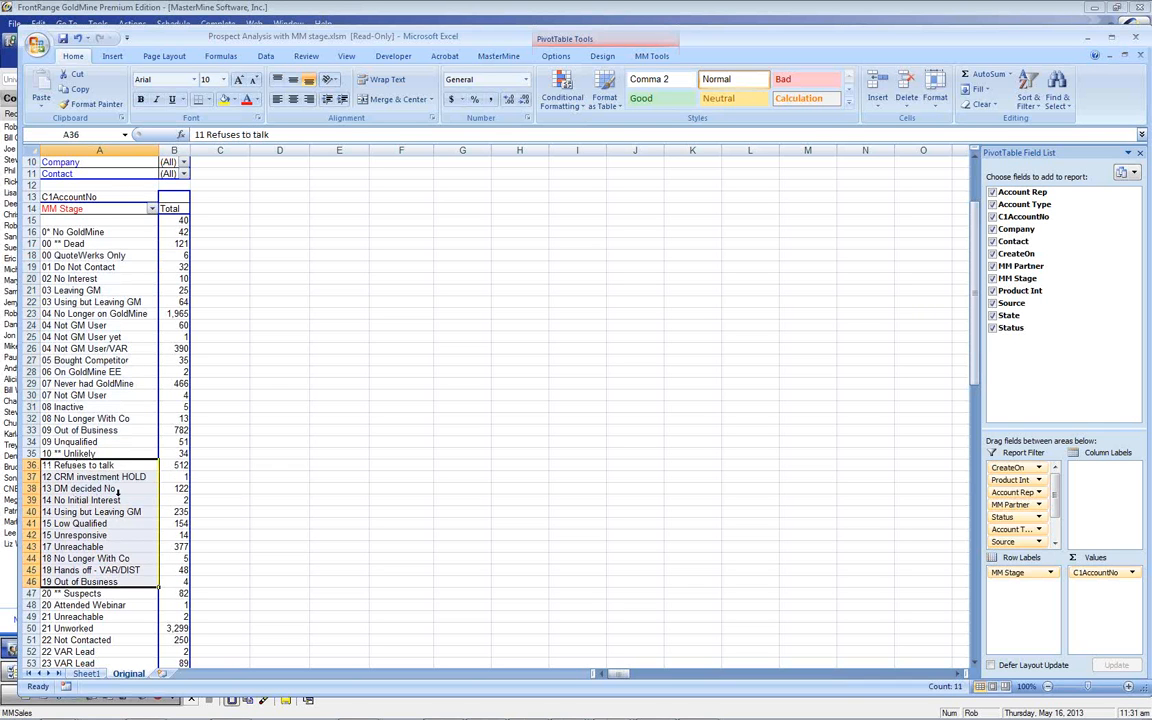
{"action": "scroll", "coordinate": [97, 488], "scroll_direction": "down", "scroll_amount": 3}
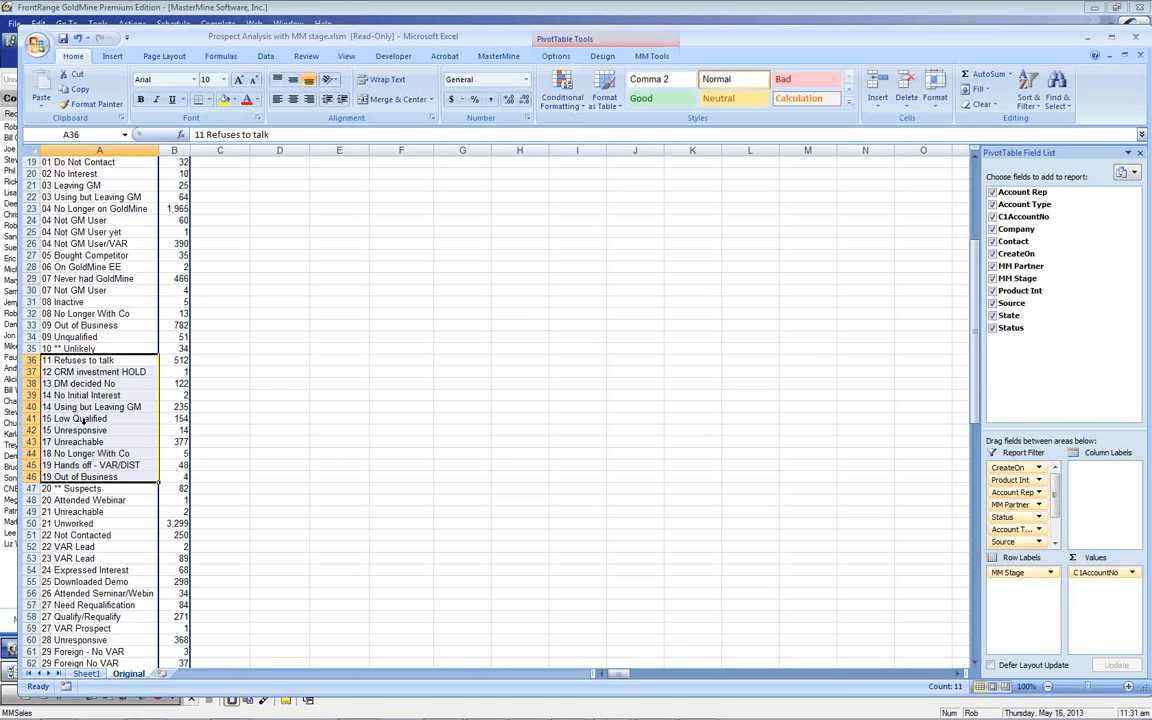
{"action": "left_click_drag", "start_coordinate": [88, 500], "coordinate": [88, 617]}
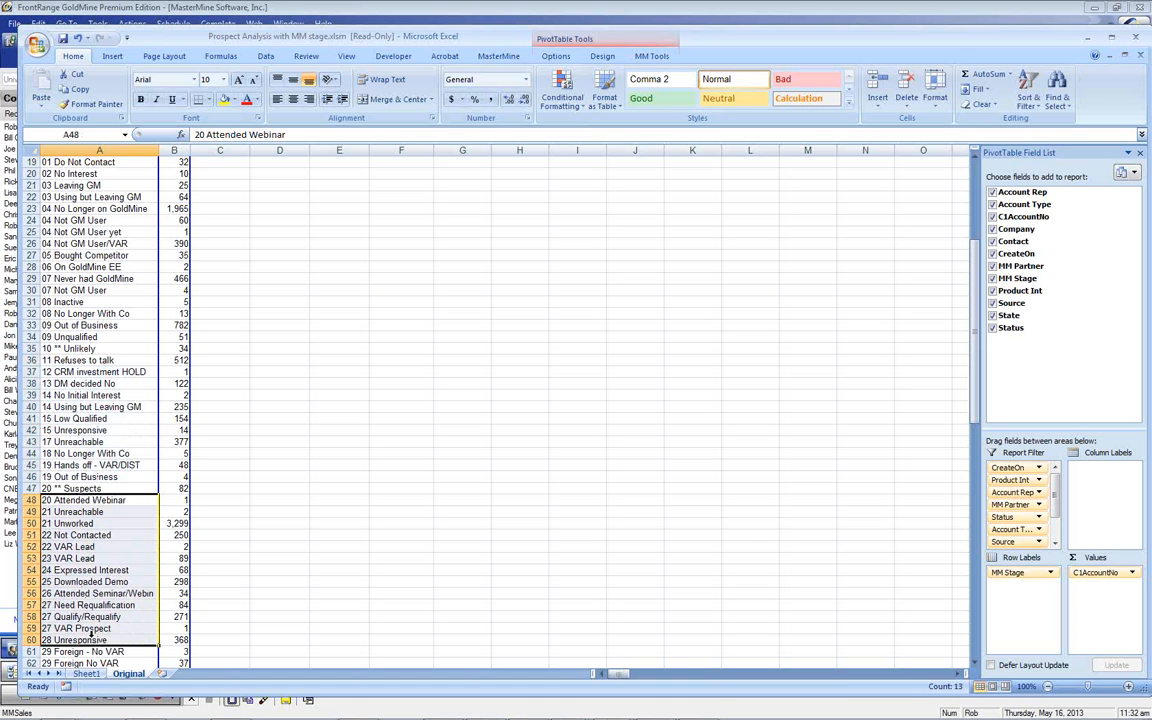
{"action": "scroll", "coordinate": [97, 283], "scroll_direction": "up", "scroll_amount": 1}
{"action": "scroll", "coordinate": [95, 283], "scroll_direction": "up", "scroll_amount": 5}
{"action": "scroll", "coordinate": [100, 341], "scroll_direction": "down", "scroll_amount": 3}
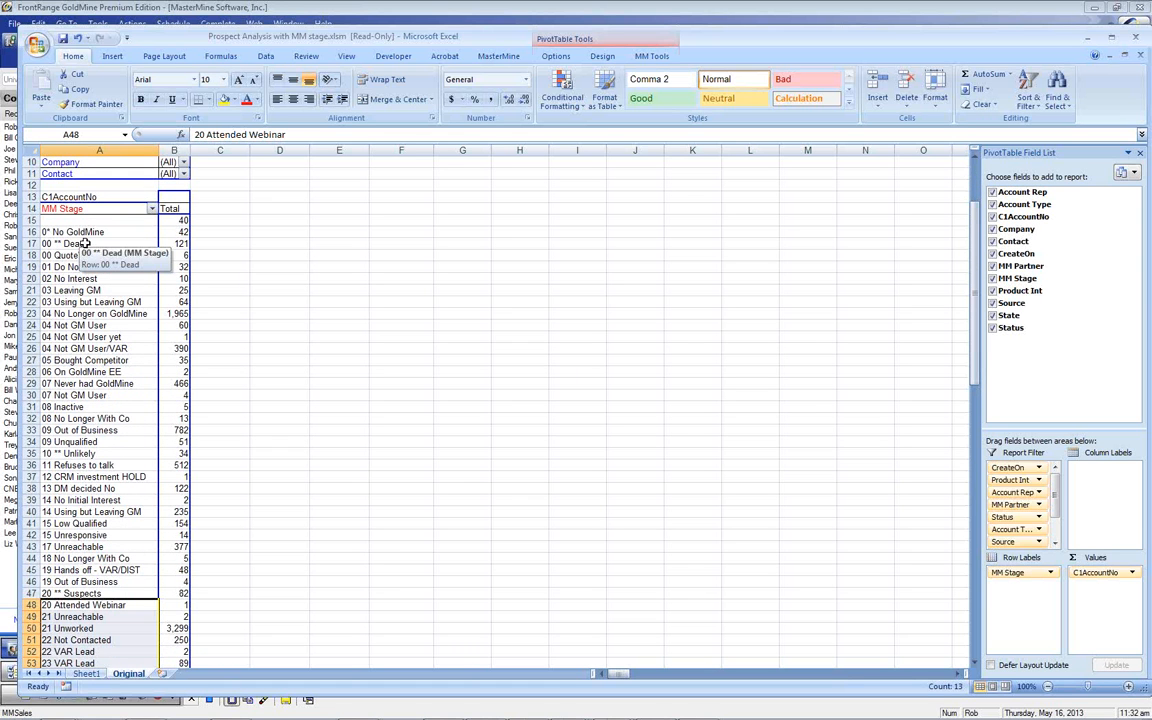
{"action": "left_click_drag", "start_coordinate": [85, 245], "coordinate": [100, 443]}
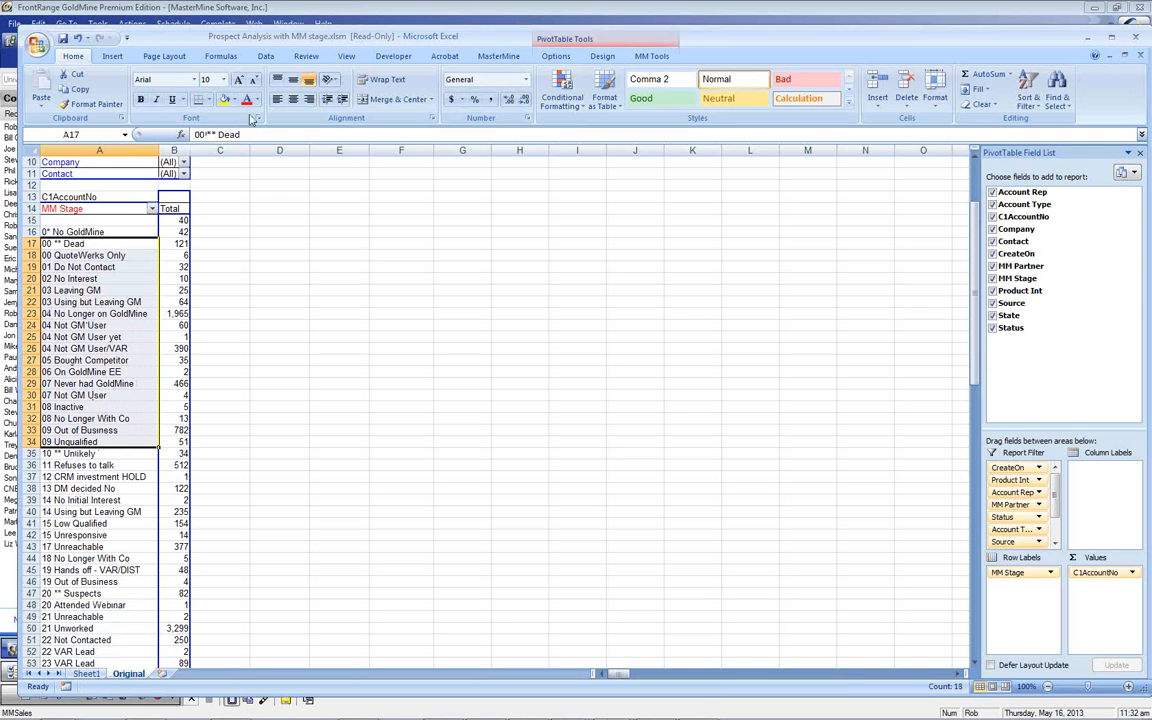
{"action": "left_click", "coordinate": [651, 56]}
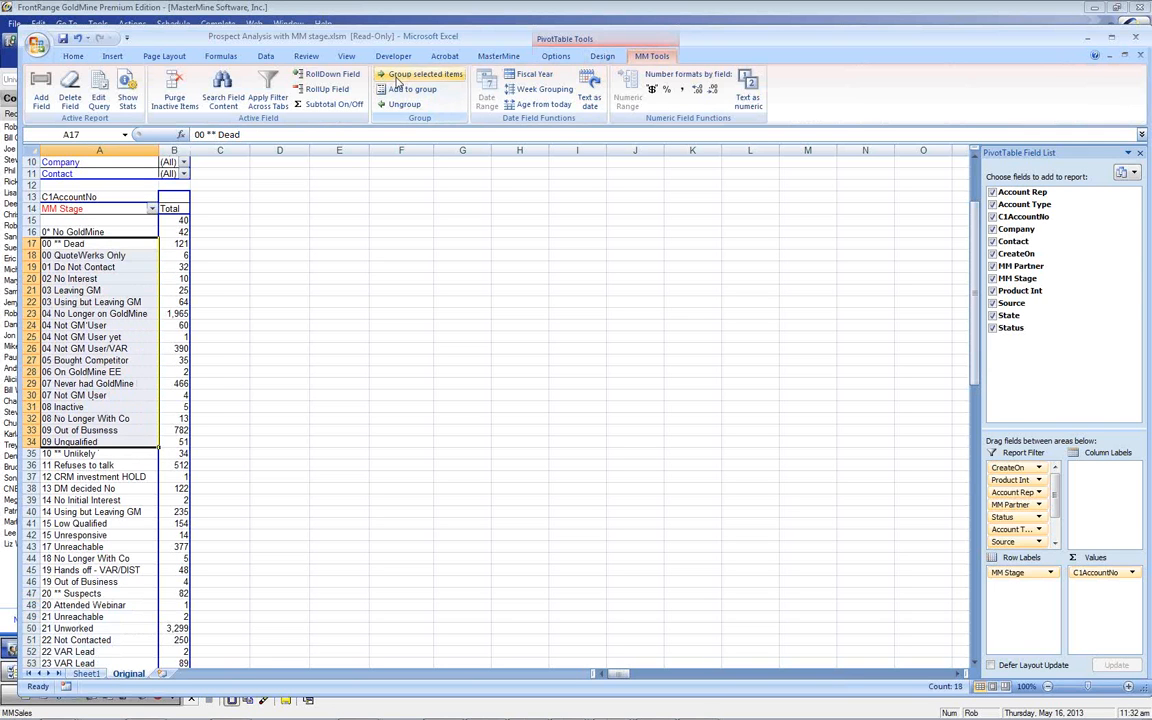
Group the selected stages as '0 Dead' and stages 10 ** Unlikely through 19 Out of Business as '10 Unlikely'
{"action": "left_click", "coordinate": [412, 74]}
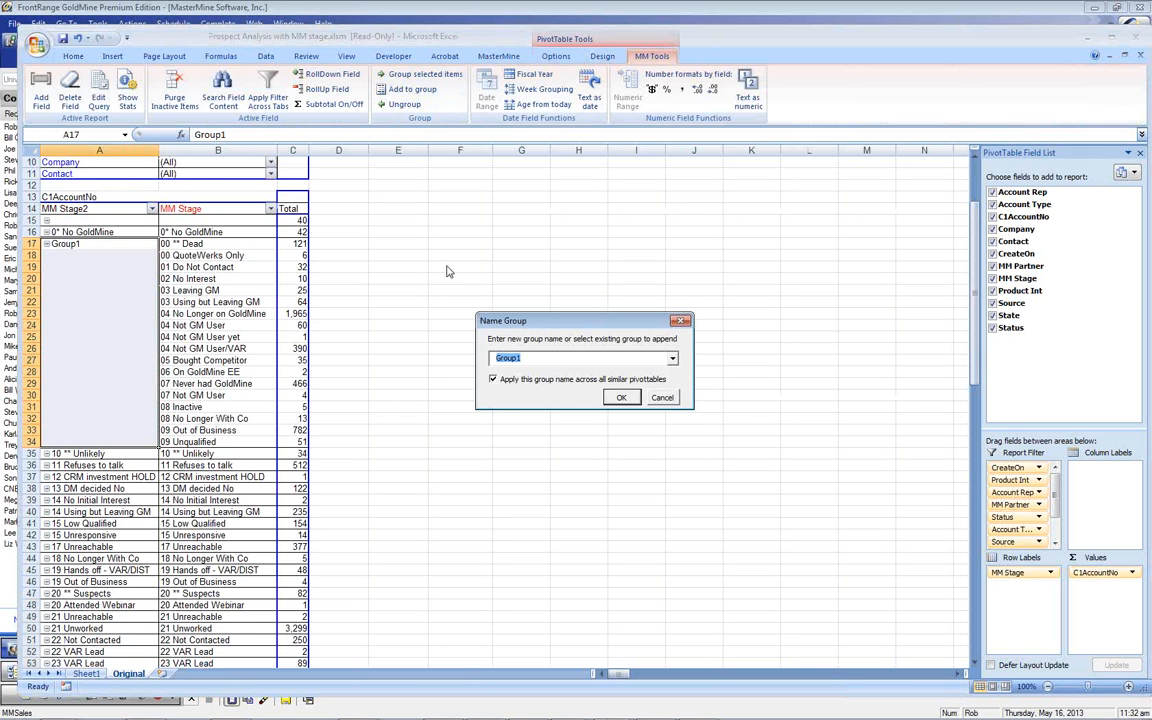
{"action": "type", "text": "0 Dead"}
{"action": "key", "text": "Return"}
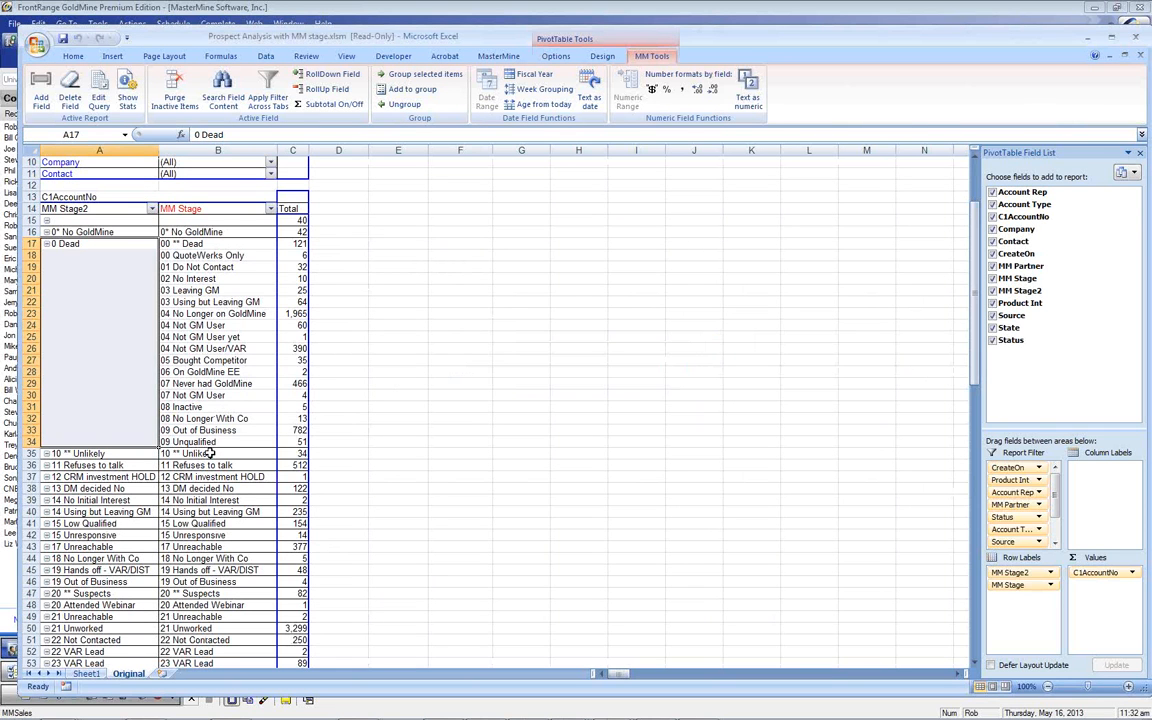
{"action": "left_click_drag", "start_coordinate": [200, 453], "coordinate": [209, 575]}
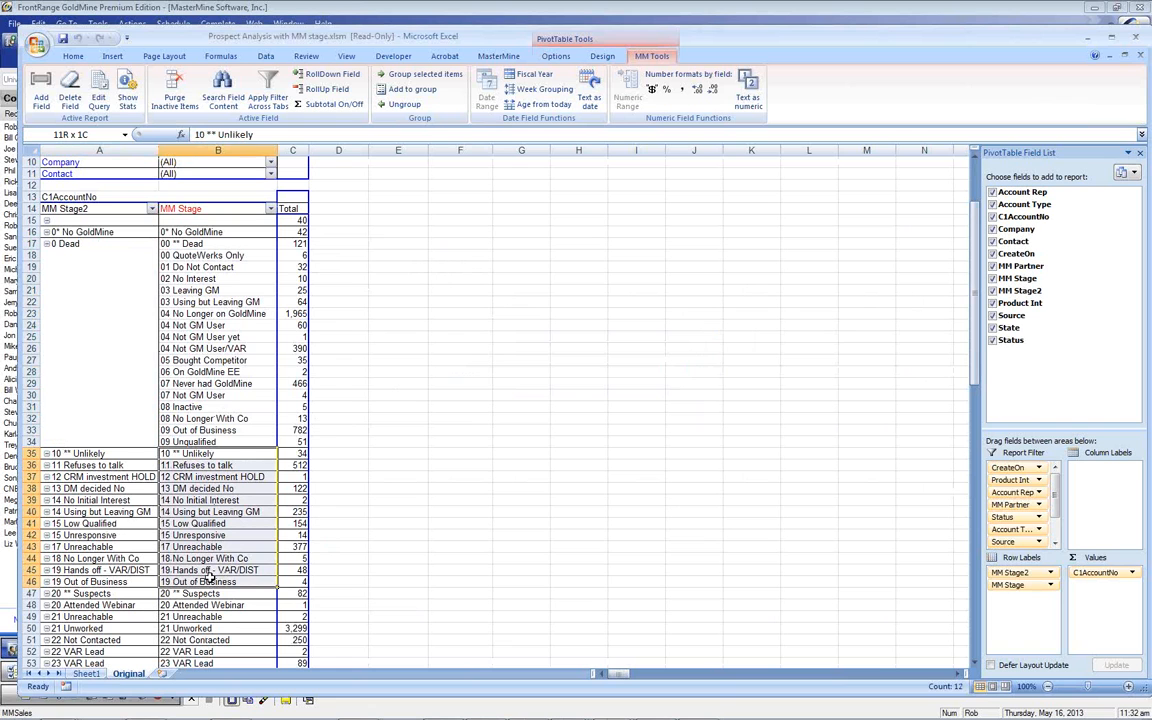
{"action": "left_click", "coordinate": [430, 75]}
{"action": "type", "text": "10 Unlikely"}
{"action": "key", "text": "Return"}
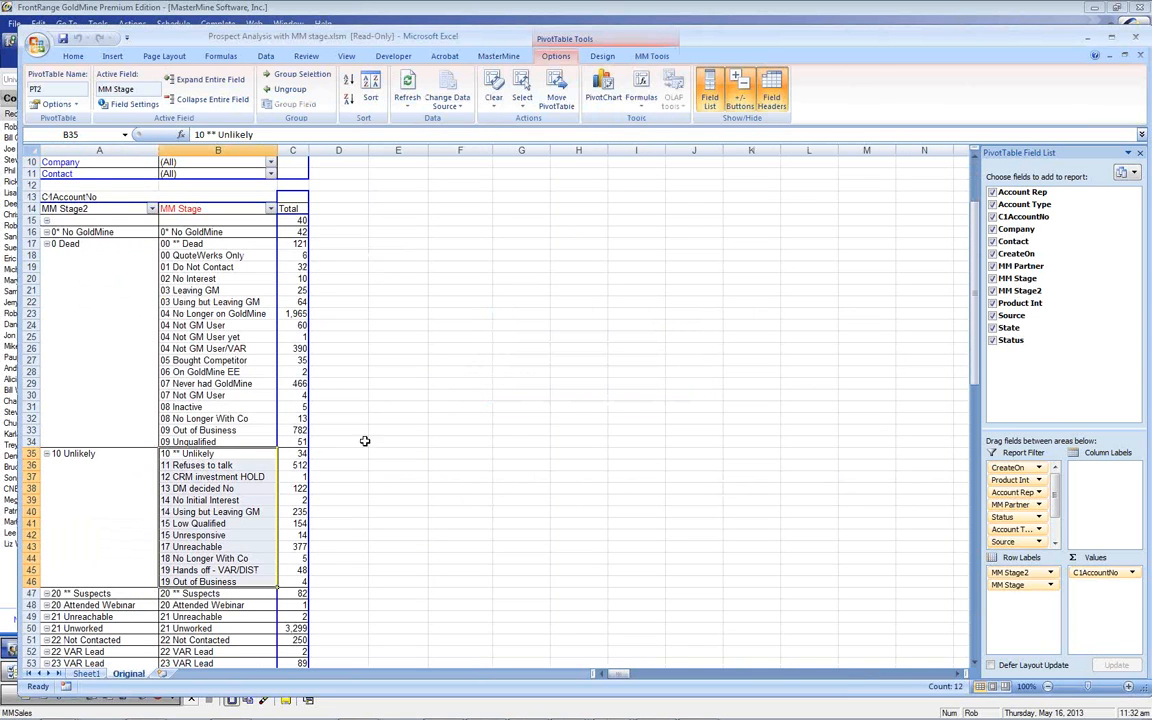
Group stages 20 ** Suspects through 29 Foreign No VAR as '20 Suspect'
{"action": "scroll", "coordinate": [244, 566], "scroll_direction": "down", "scroll_amount": 7}
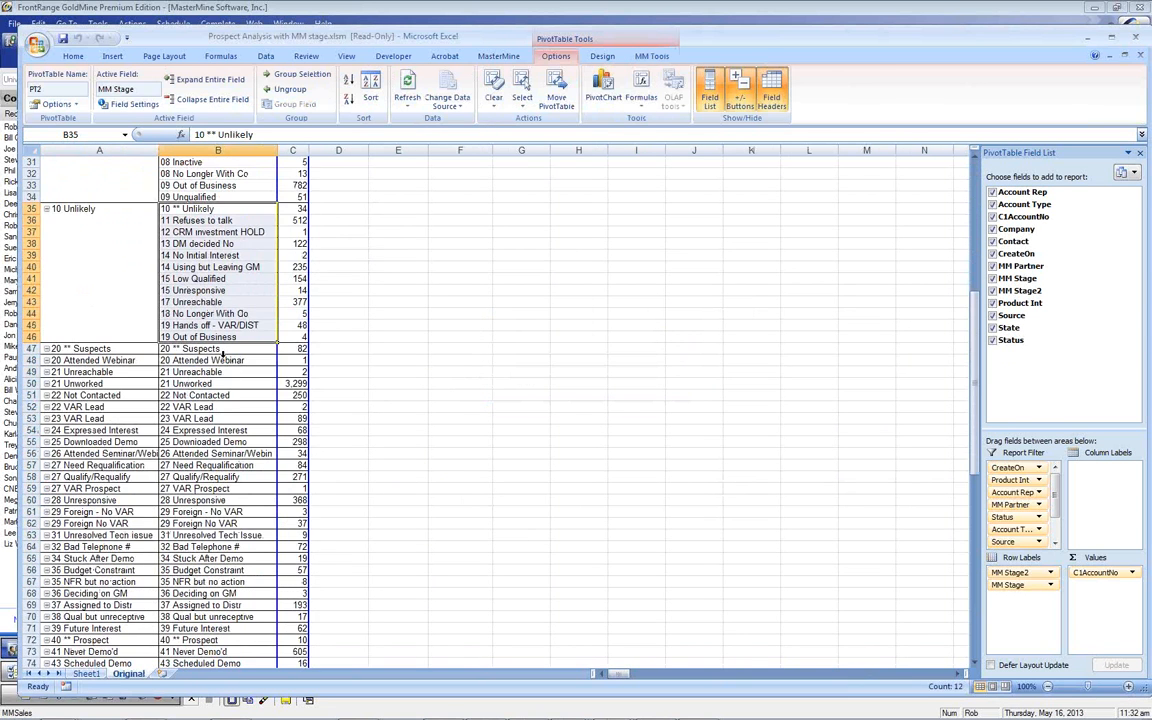
{"action": "left_click_drag", "start_coordinate": [215, 348], "coordinate": [230, 523]}
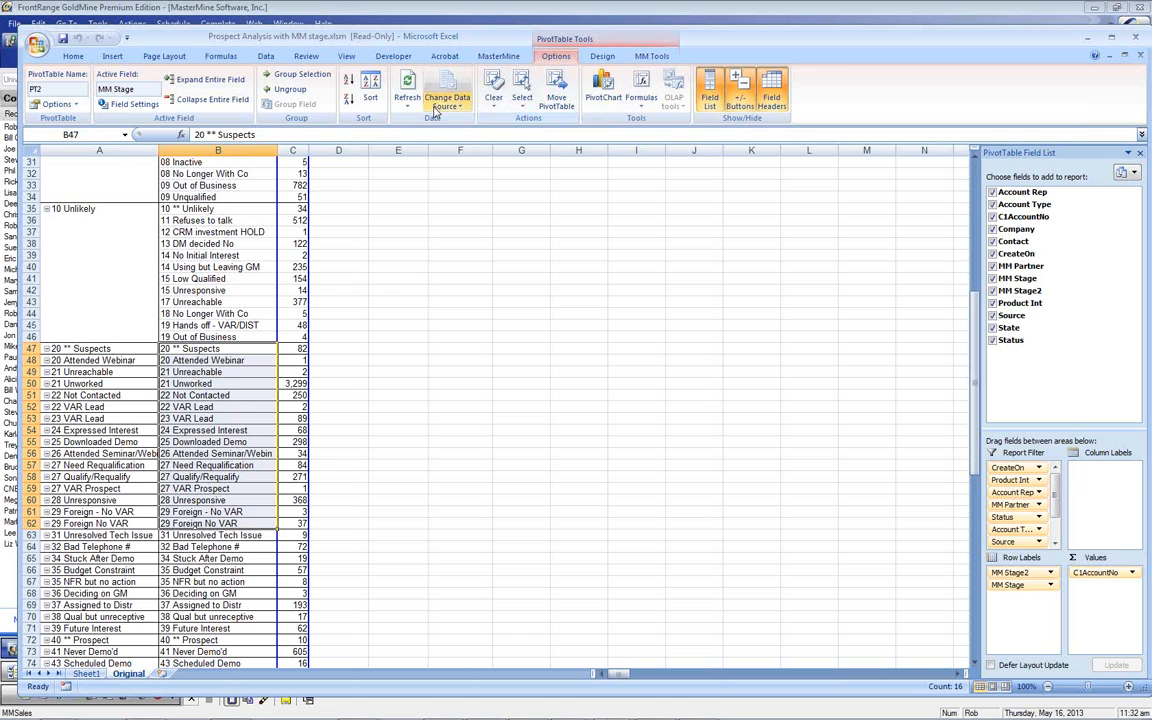
{"action": "left_click", "coordinate": [651, 56]}
{"action": "left_click", "coordinate": [405, 79]}
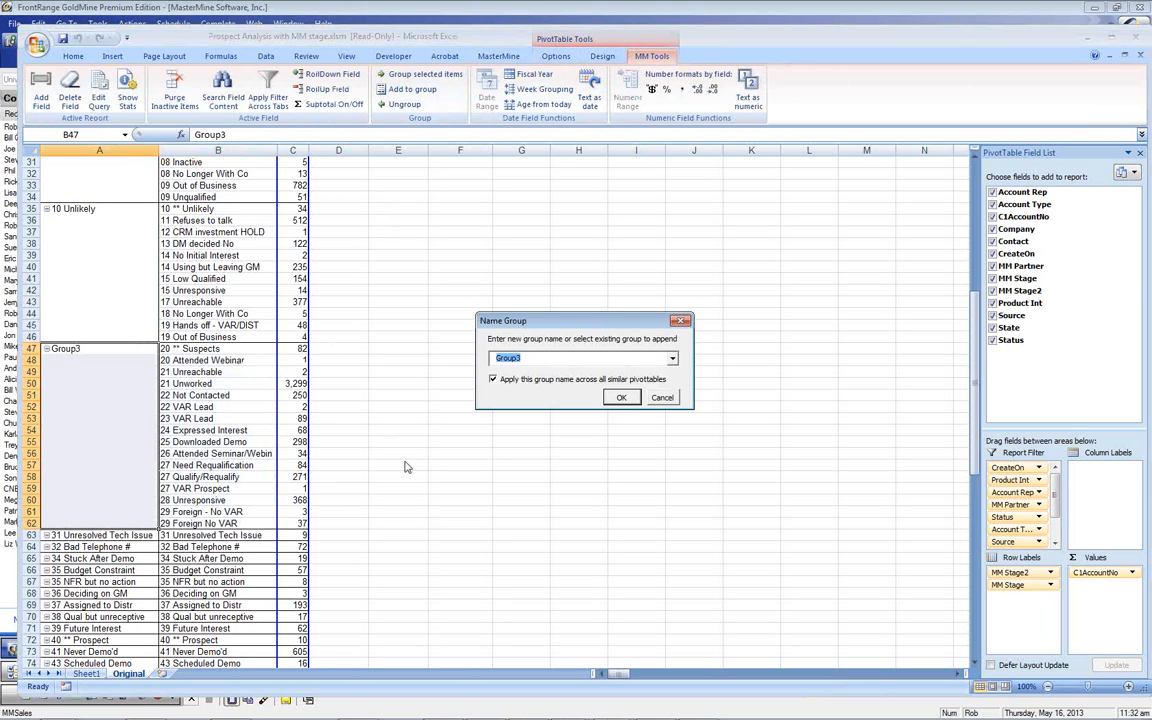
{"action": "type", "text": "20 Suspect"}
{"action": "key", "text": "Return"}
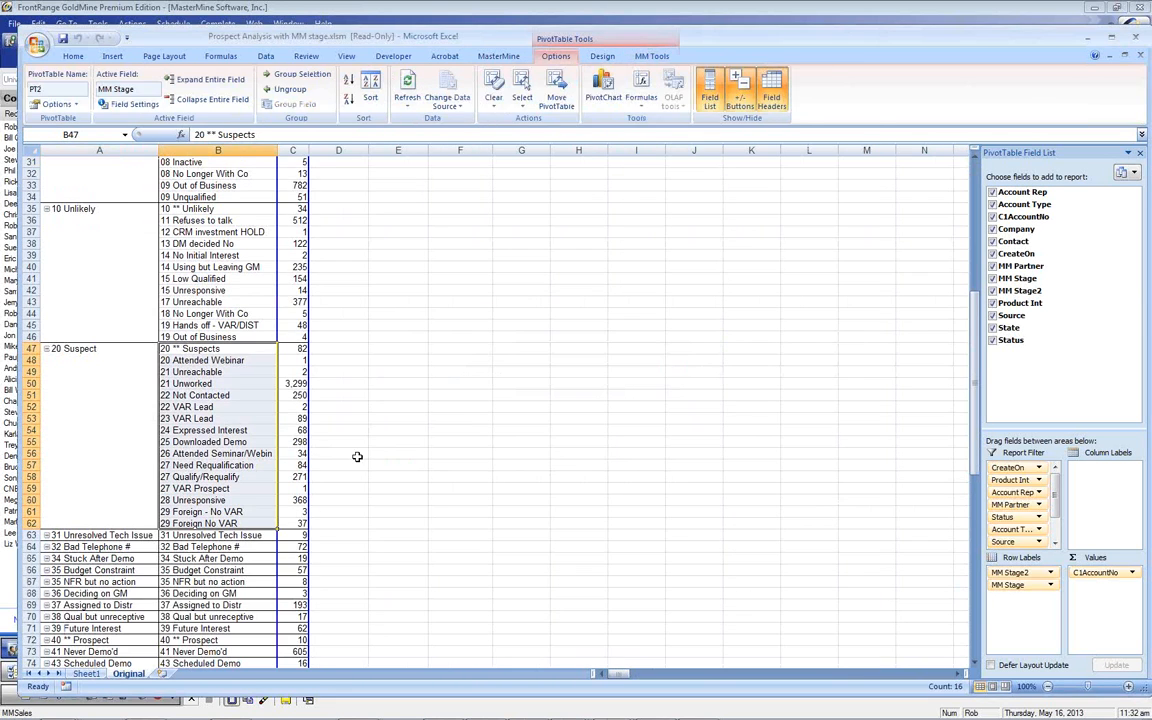
Relabel the 20 Suspect group as '20 Prospect'
{"action": "left_click", "coordinate": [76, 348]}
{"action": "double_click", "coordinate": [222, 134]}
{"action": "type", "text": "Prospect"}
{"action": "key", "text": "Return"}
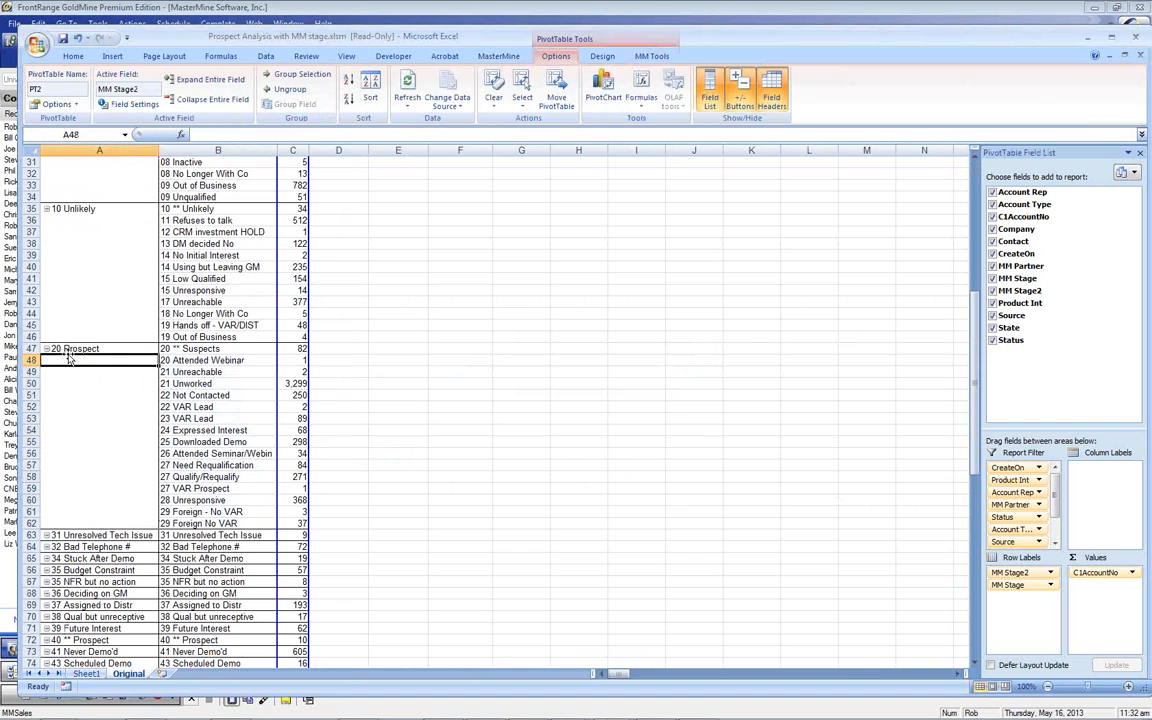
Group stages 20 ** Suspects through 39 Future Interest under the name '20 Suspect'
{"action": "left_click_drag", "start_coordinate": [200, 535], "coordinate": [202, 620]}
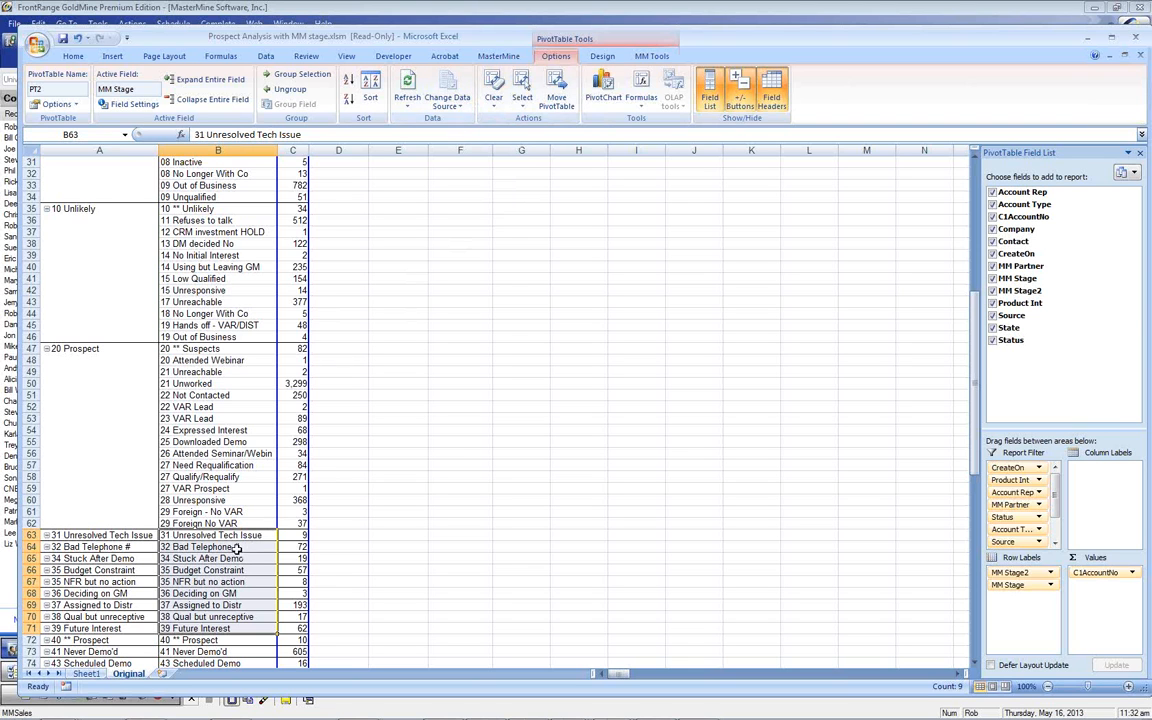
{"action": "left_click", "coordinate": [207, 363]}
{"action": "left_click_drag", "start_coordinate": [206, 349], "coordinate": [218, 606]}
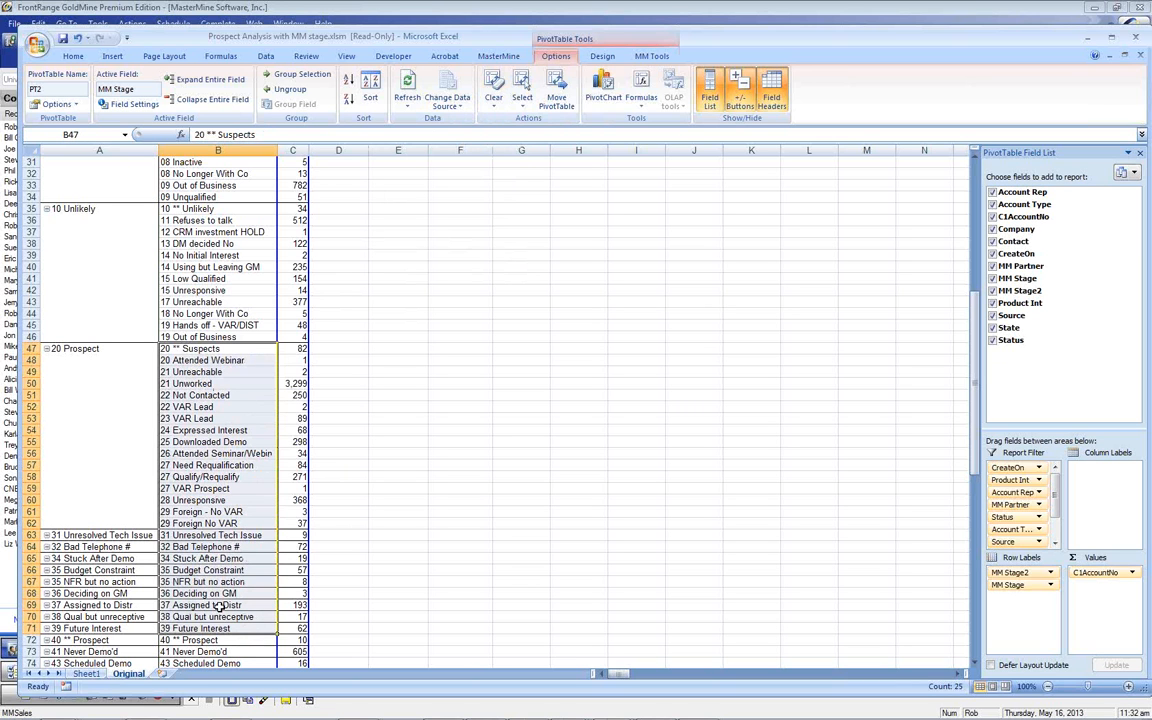
{"action": "left_click", "coordinate": [651, 56]}
{"action": "left_click", "coordinate": [422, 74]}
{"action": "type", "text": "20 P"}
{"action": "key", "text": "BackSpace"}
{"action": "type", "text": "Suspect"}
{"action": "key", "text": "Return"}
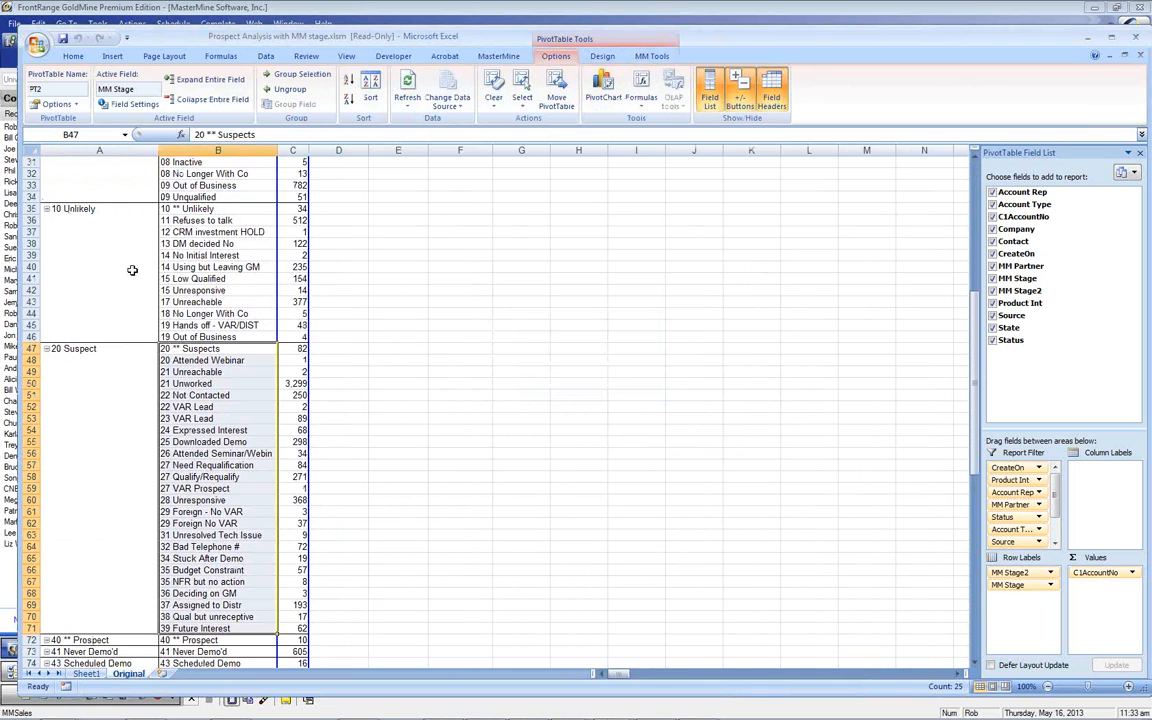
{"action": "scroll", "coordinate": [120, 250], "scroll_direction": "up", "scroll_amount": 9}
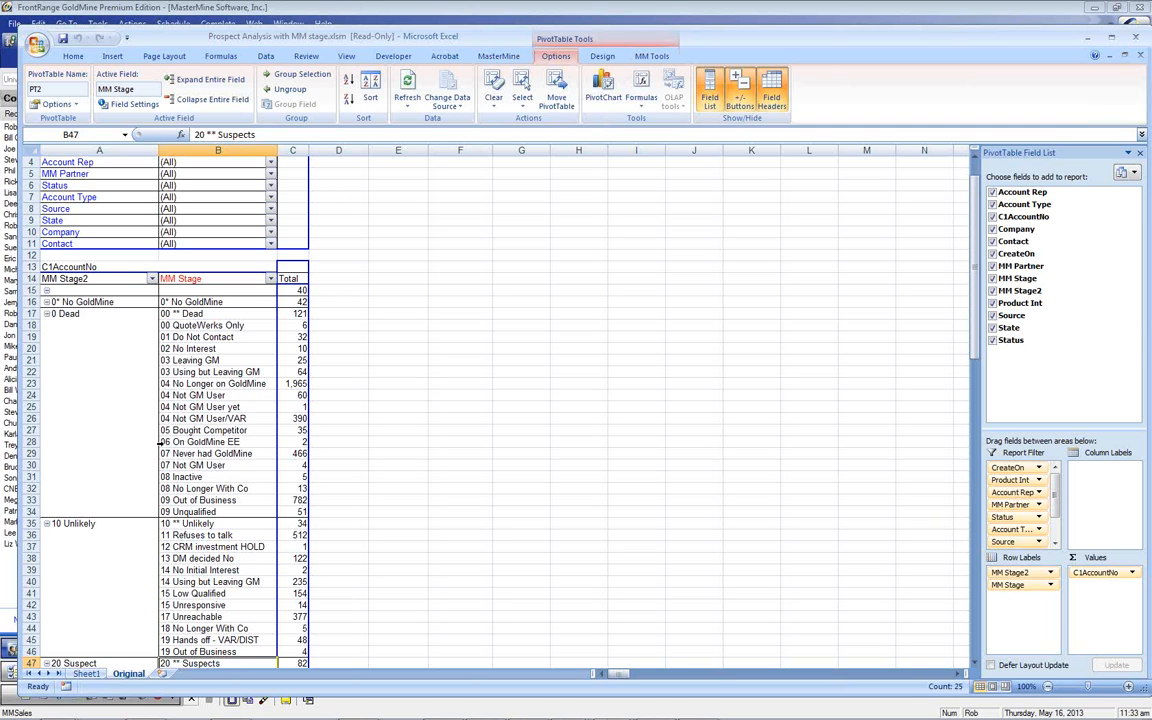
{"action": "scroll", "coordinate": [186, 456], "scroll_direction": "down", "scroll_amount": 6}
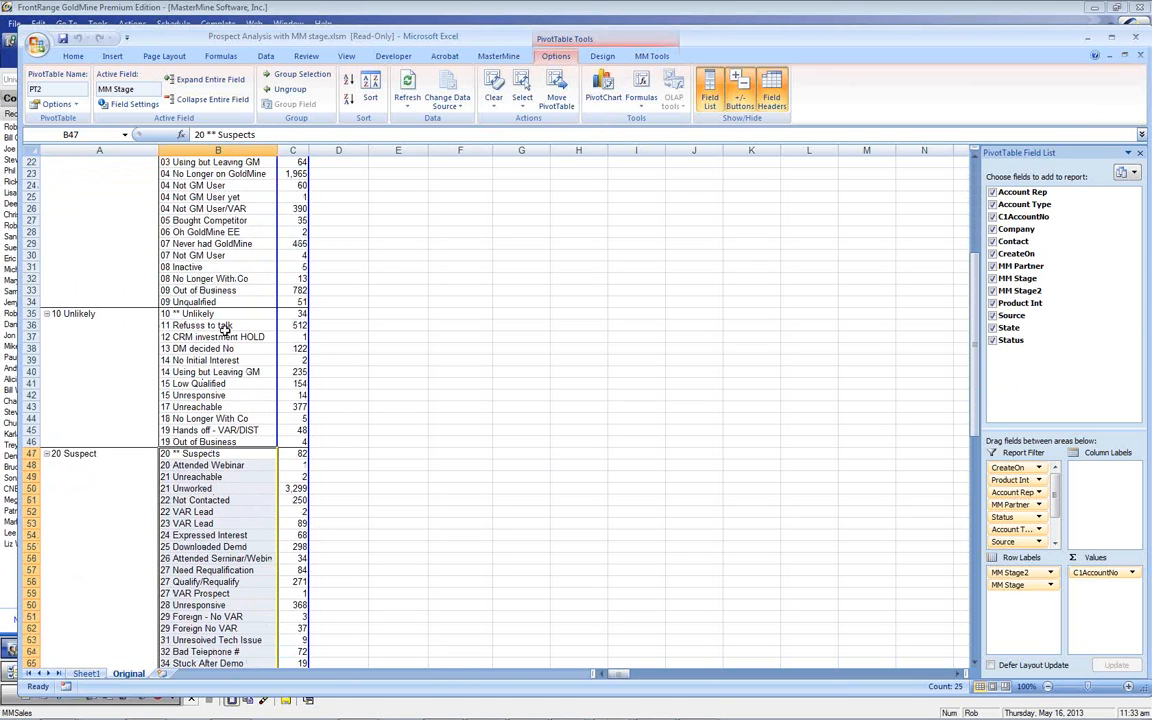
{"action": "scroll", "coordinate": [215, 320], "scroll_direction": "up", "scroll_amount": 4}
{"action": "scroll", "coordinate": [160, 308], "scroll_direction": "up", "scroll_amount": 1}
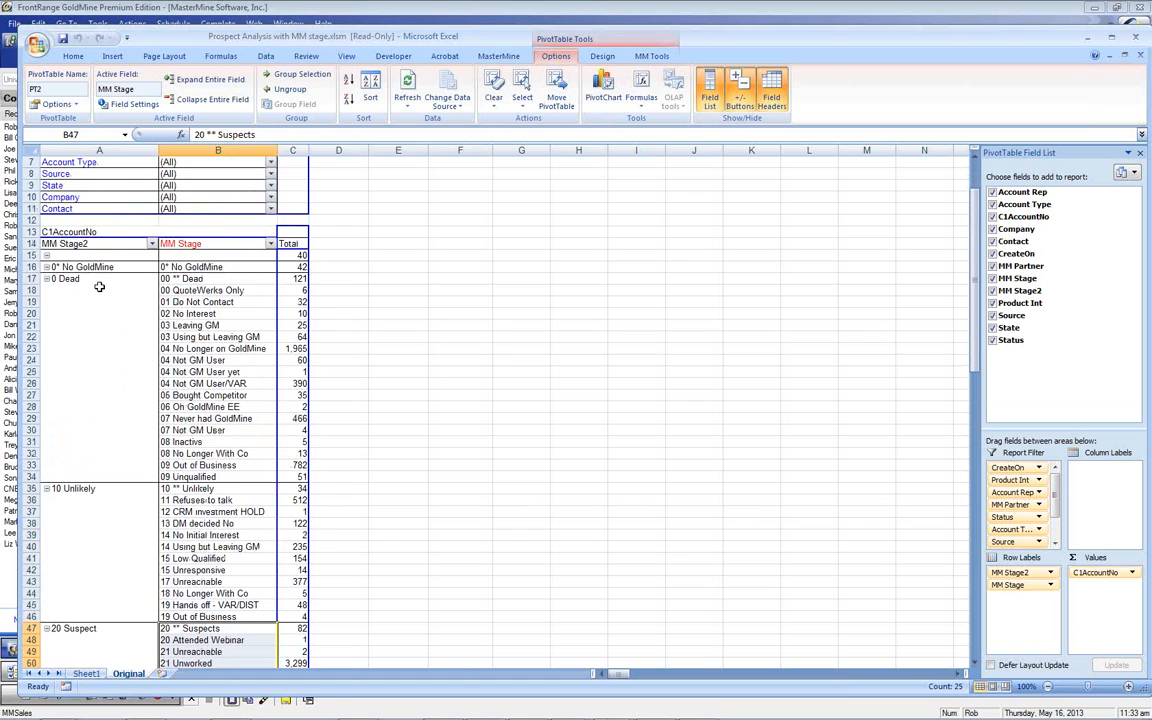
Collapse 0 Dead (4,032), 10 Unlikely (1,508) and 20 Suspect (5,329) to their totals
{"action": "left_click", "coordinate": [46, 279]}
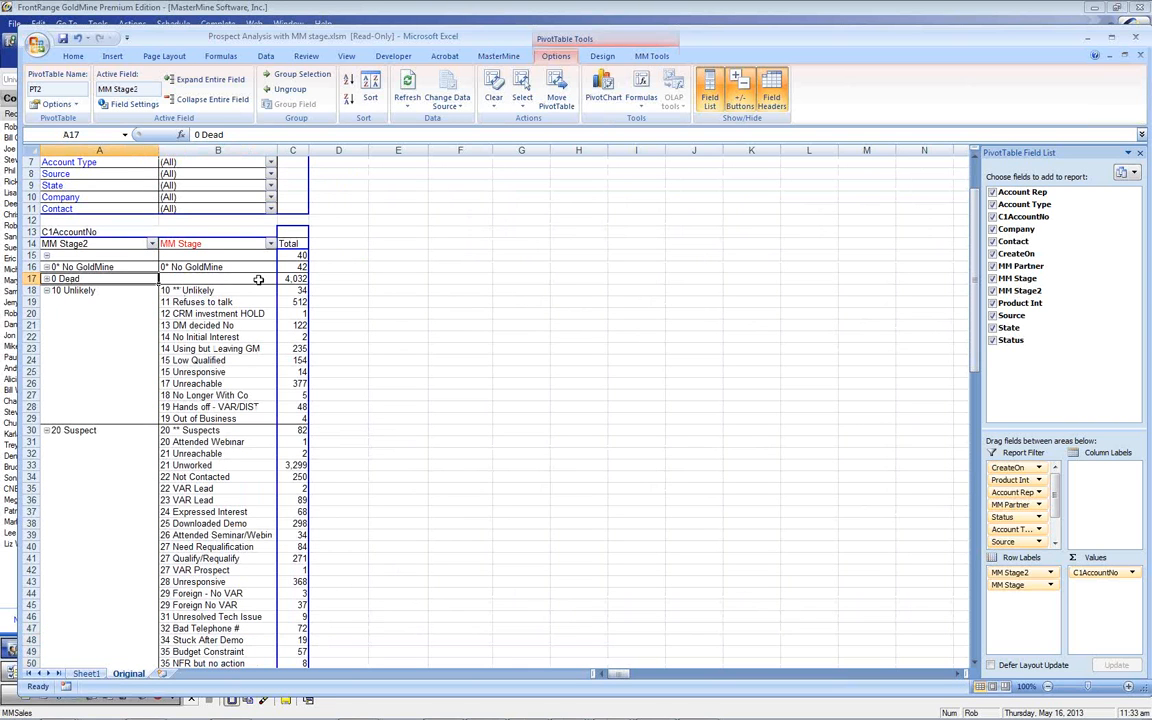
{"action": "left_click", "coordinate": [293, 279]}
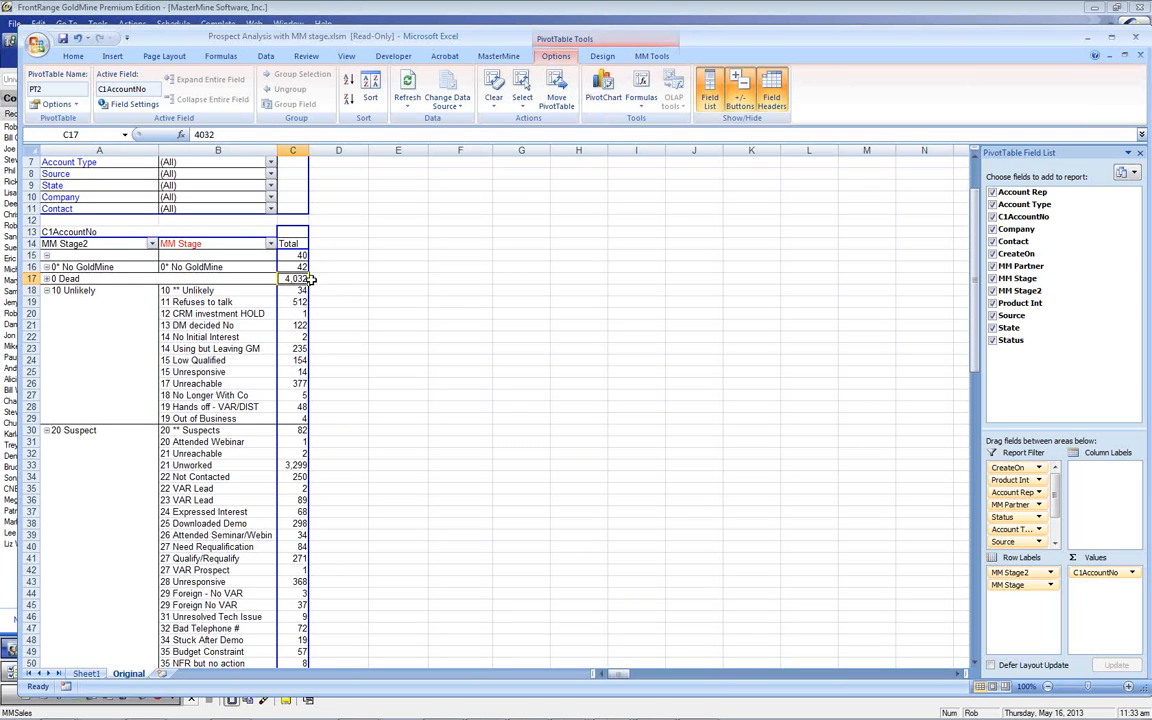
{"action": "left_click", "coordinate": [46, 290]}
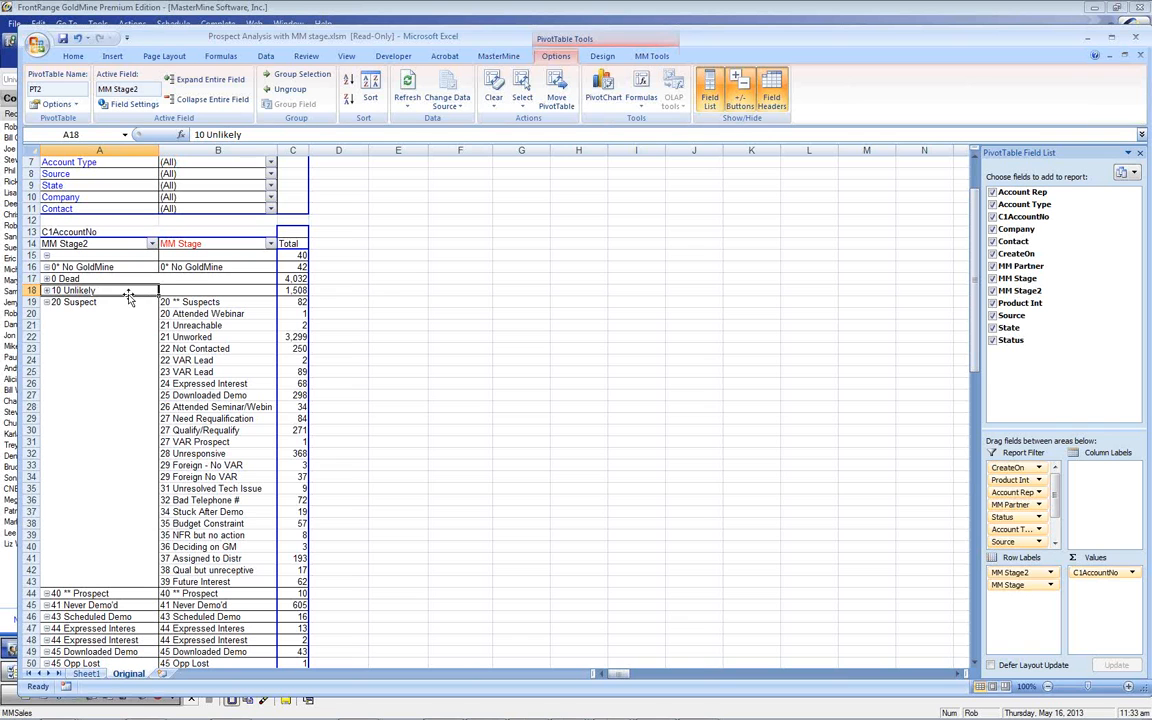
{"action": "left_click", "coordinate": [46, 302]}
{"action": "left_click_drag", "start_coordinate": [186, 314], "coordinate": [216, 478]}
{"action": "scroll", "coordinate": [215, 396], "scroll_direction": "up", "scroll_amount": 2}
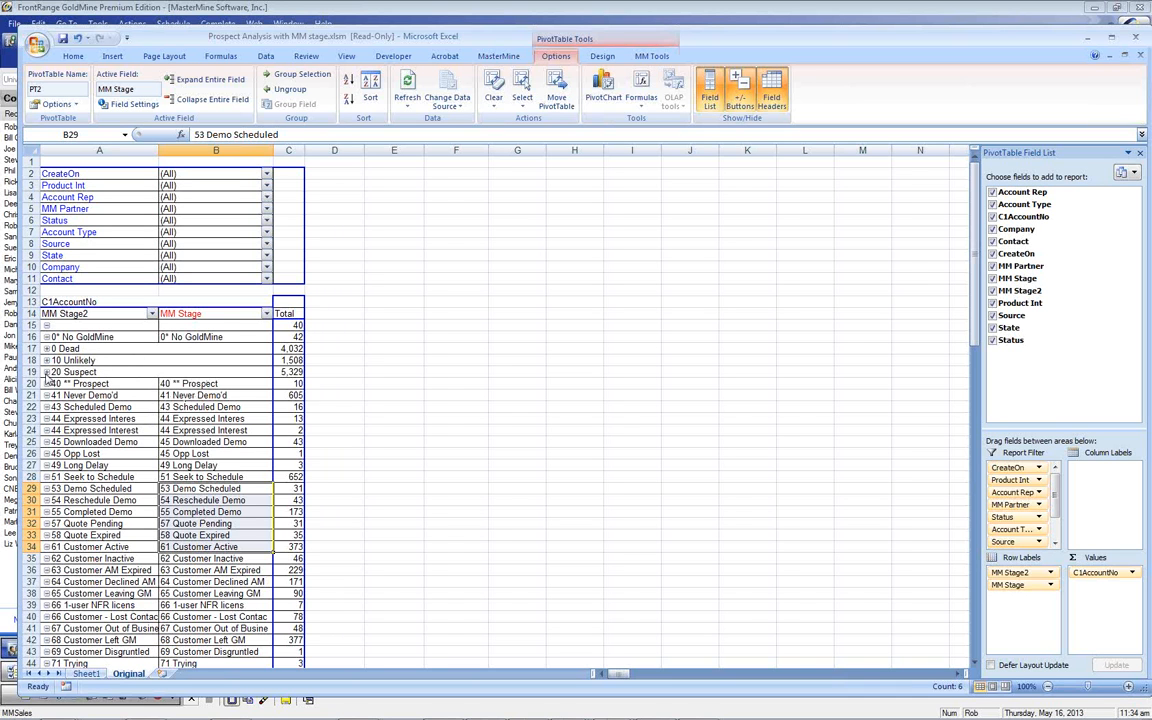
Expand the three groups again and ungroup the MM Stage2 field with MM Tools
{"action": "left_click", "coordinate": [46, 373]}
{"action": "left_click", "coordinate": [46, 360]}
{"action": "left_click", "coordinate": [46, 348]}
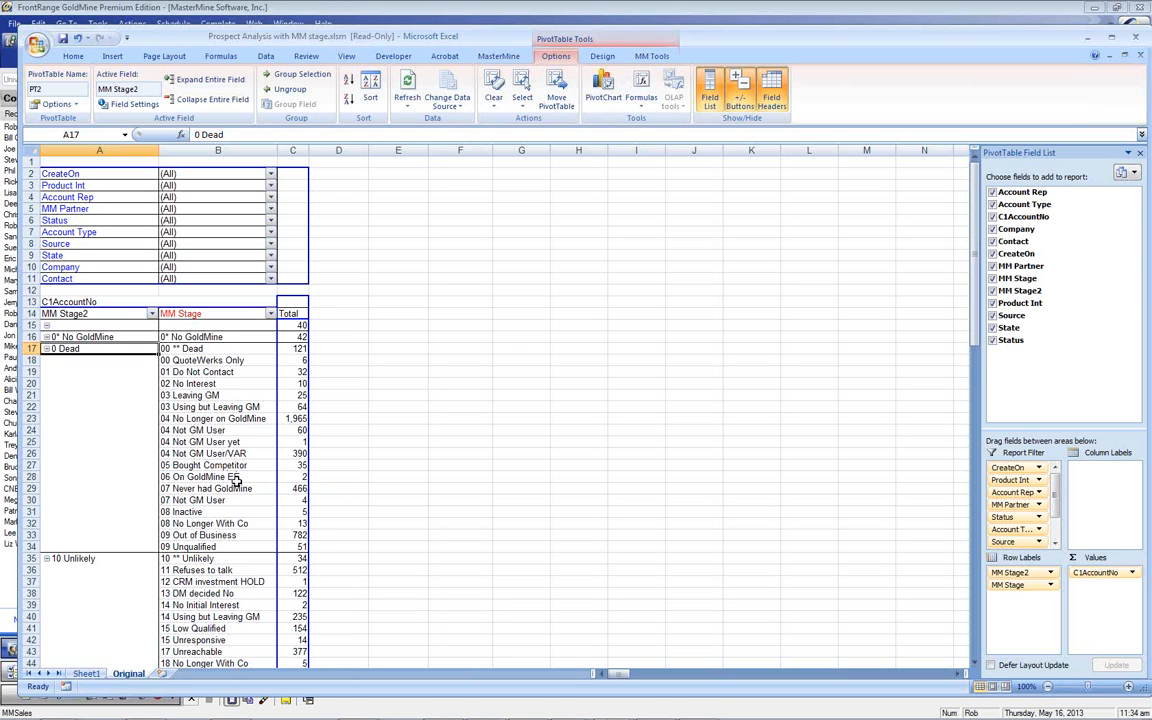
{"action": "scroll", "coordinate": [237, 480], "scroll_direction": "down", "scroll_amount": 2}
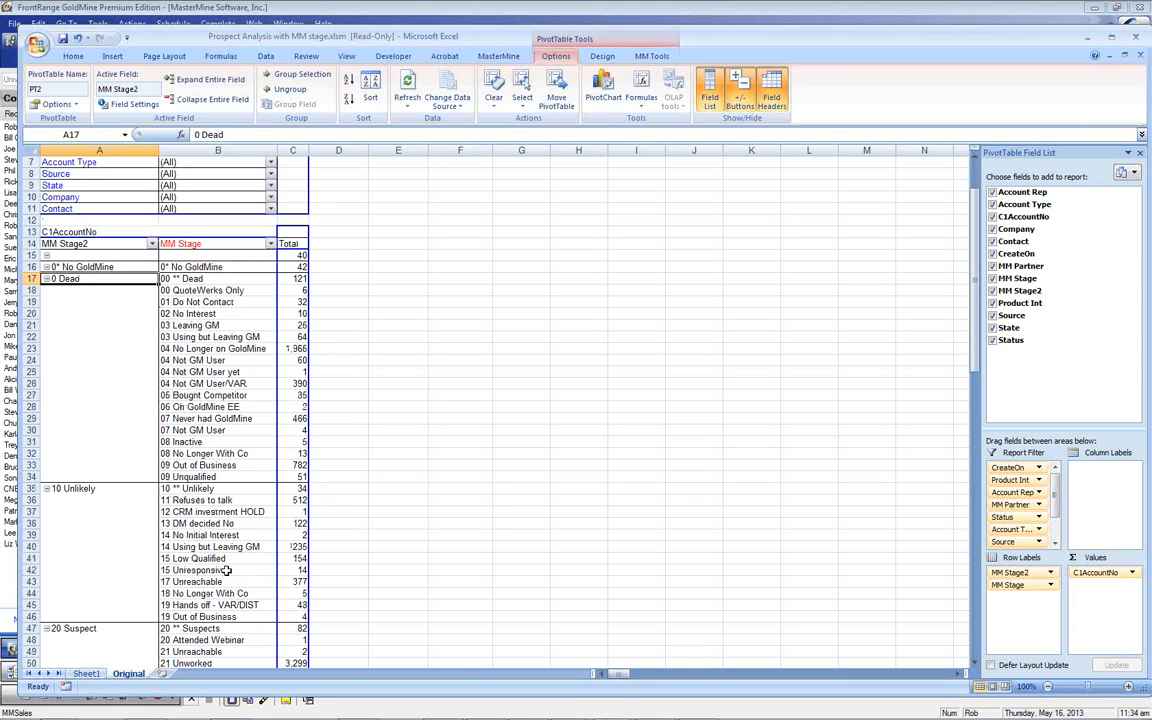
{"action": "left_click", "coordinate": [110, 246]}
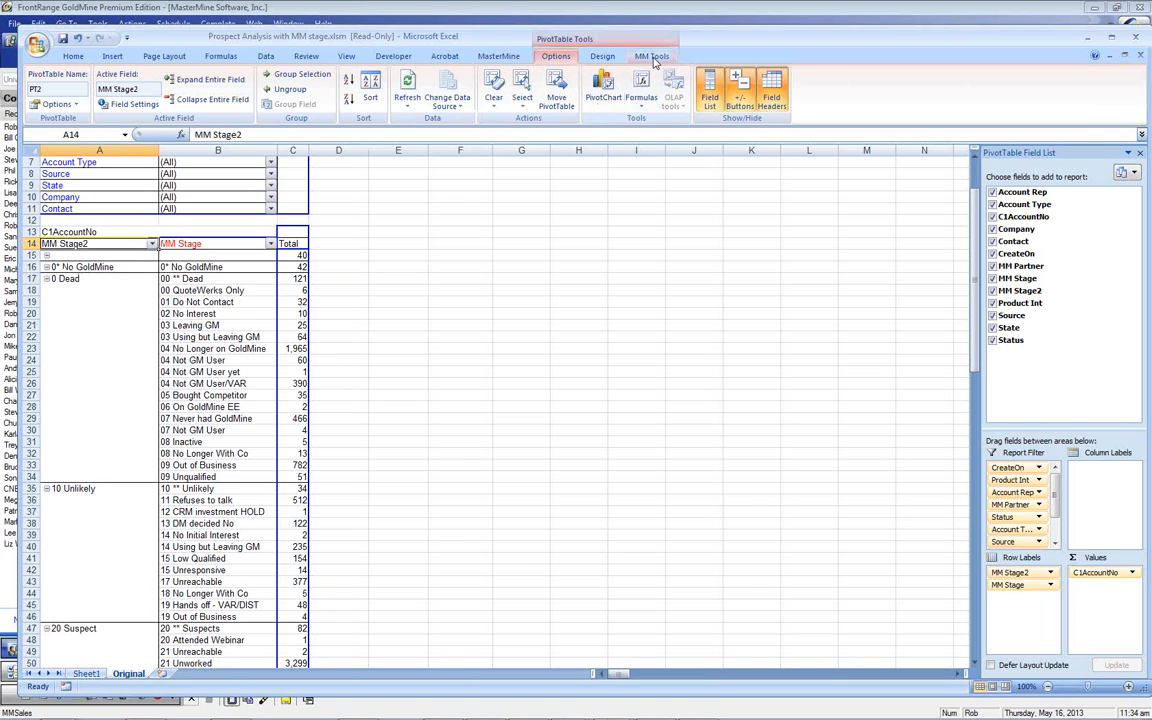
{"action": "scroll", "coordinate": [590, 80], "scroll_direction": "down", "scroll_amount": 2}
{"action": "left_click", "coordinate": [406, 105]}
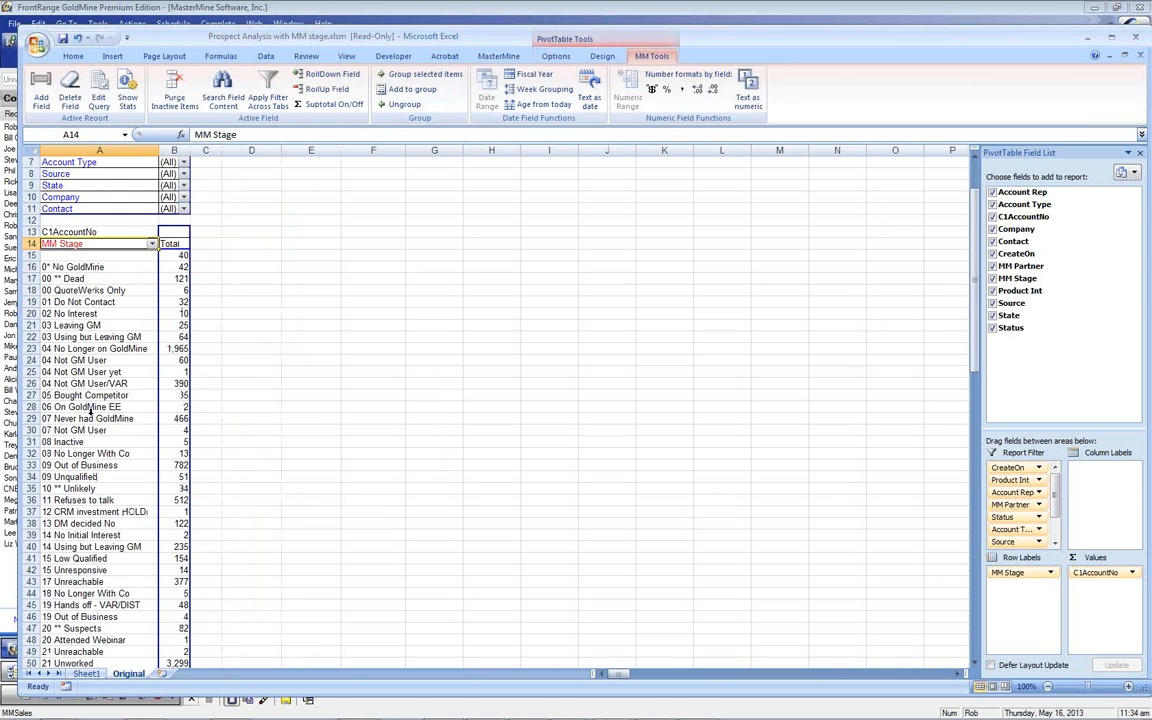
Open MasterMine's New Query Field Builder with the MM Tools Add Field command
{"action": "left_click", "coordinate": [40, 90]}
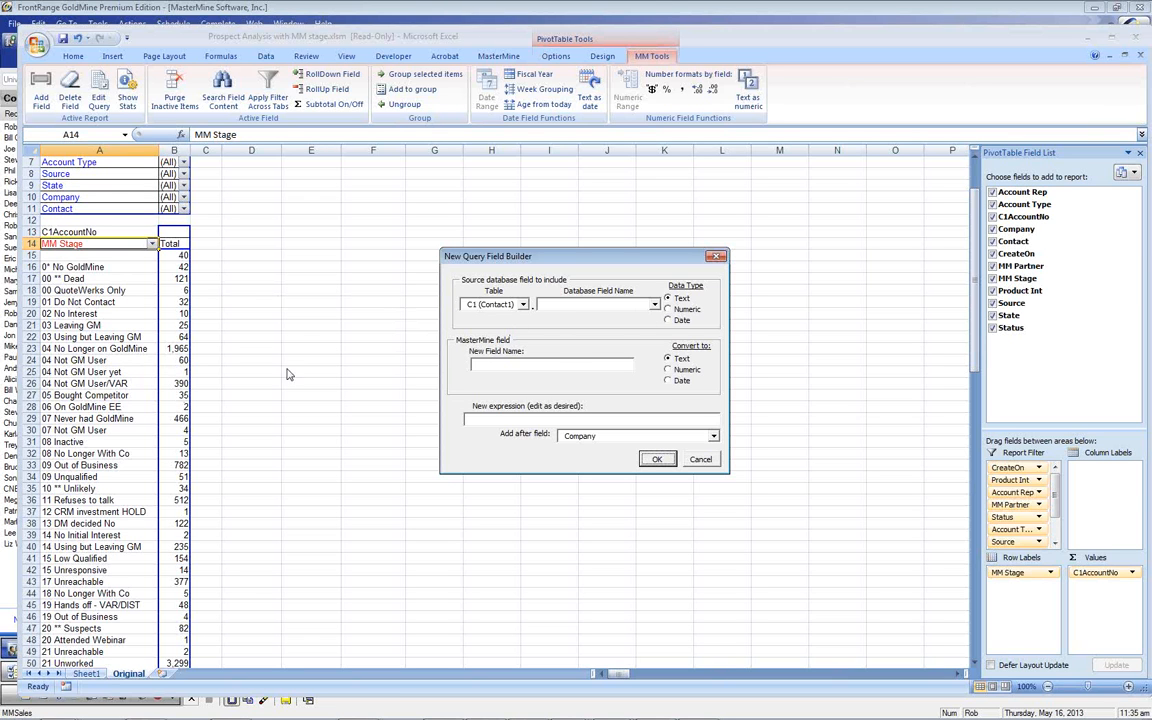
Pick the MM Stage field from the Contact2 table as the new field's source
{"action": "left_click", "coordinate": [655, 306]}
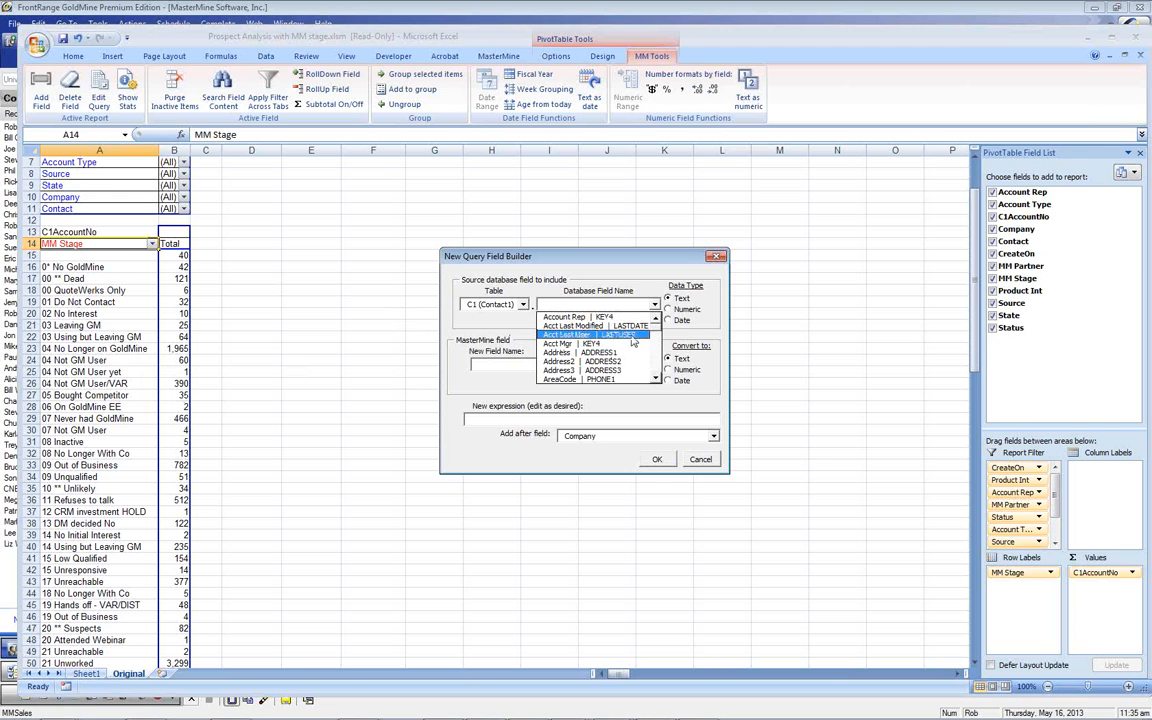
{"action": "left_click_drag", "start_coordinate": [654, 331], "coordinate": [655, 336]}
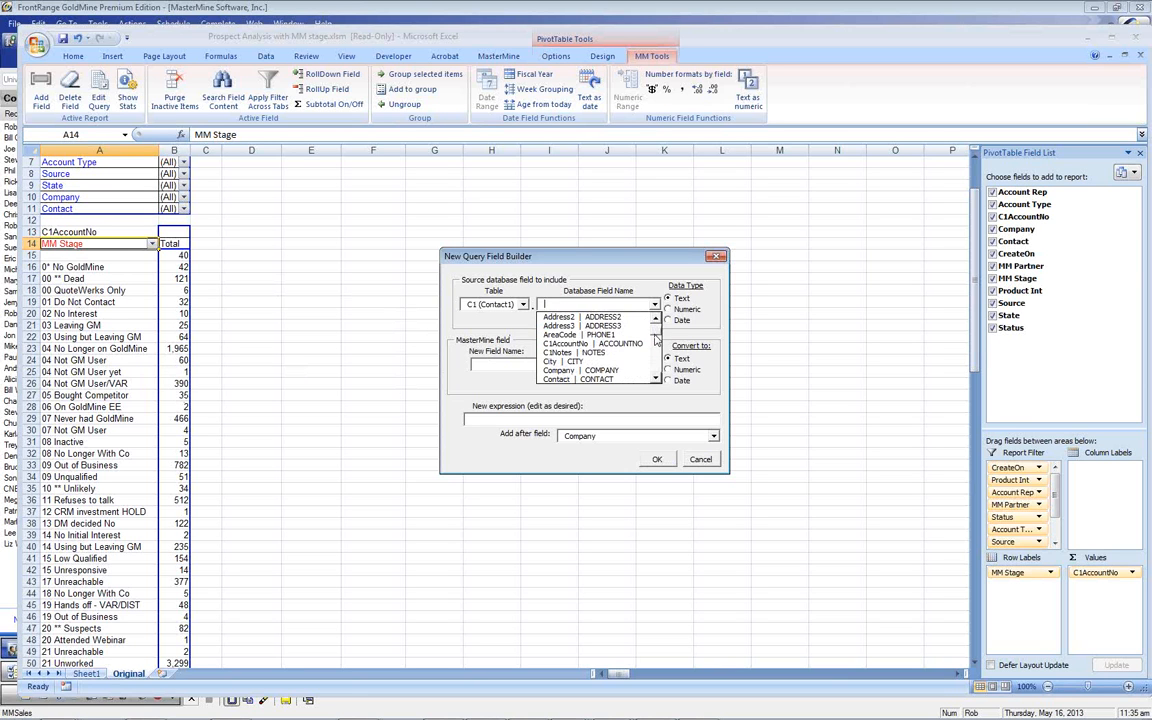
{"action": "left_click", "coordinate": [522, 306]}
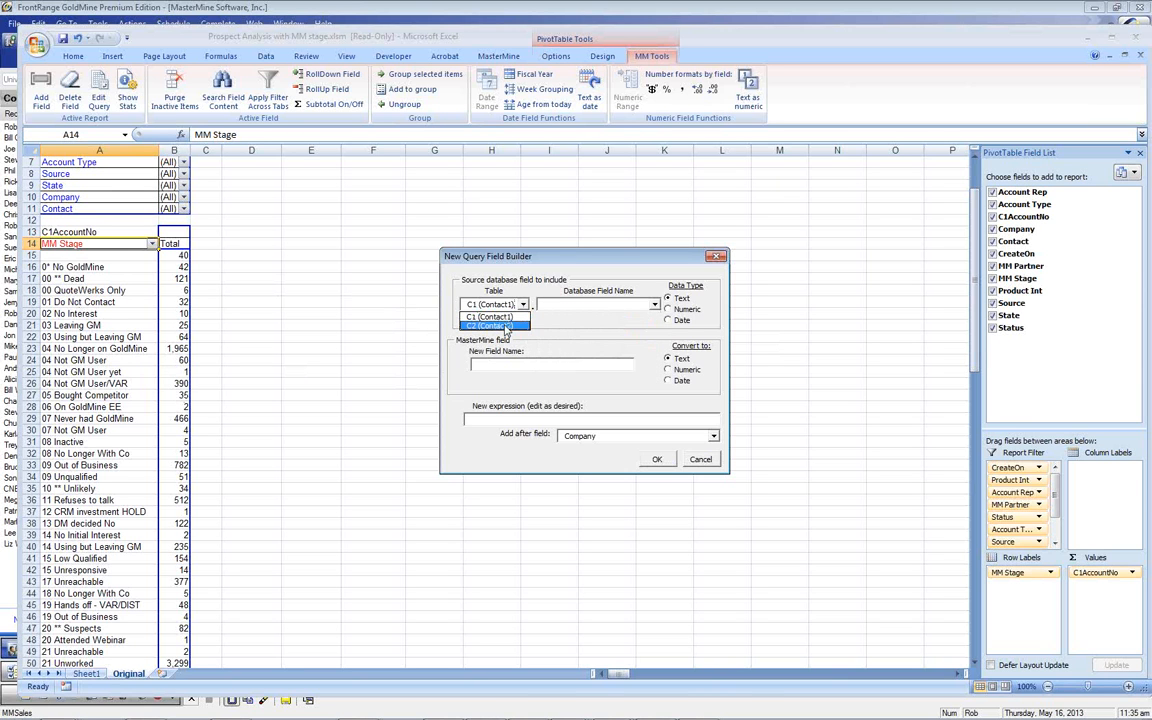
{"action": "left_click", "coordinate": [490, 325]}
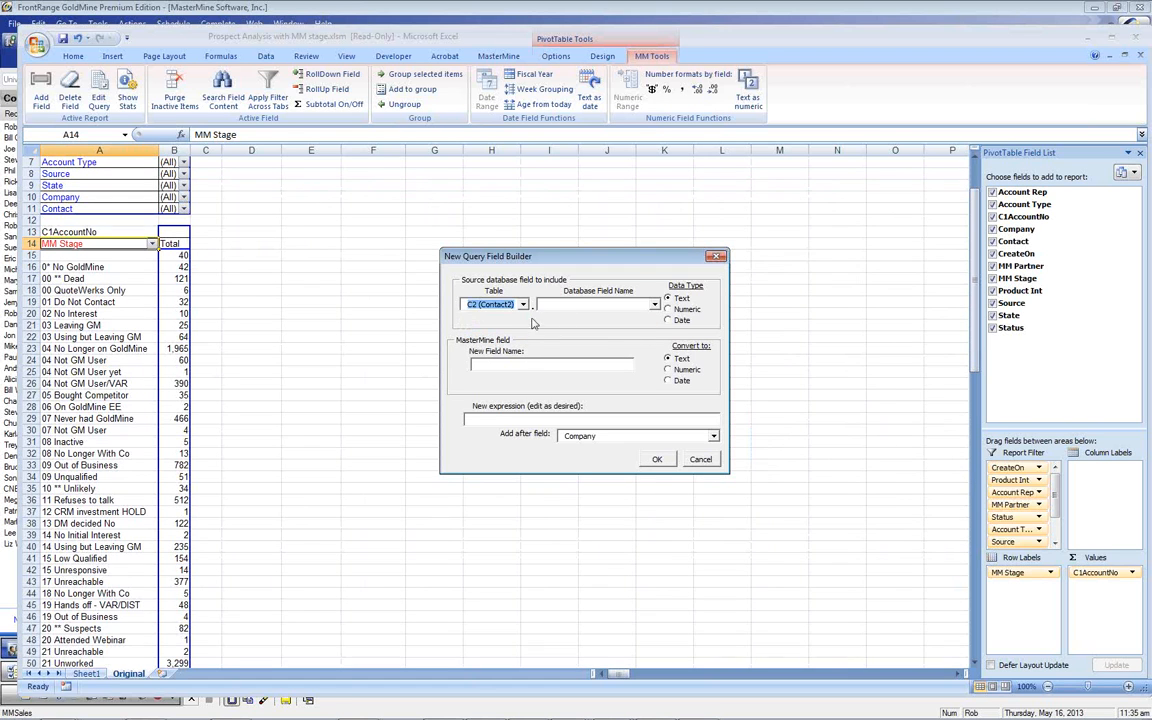
{"action": "left_click", "coordinate": [654, 305]}
{"action": "scroll", "coordinate": [657, 343], "scroll_direction": "down", "scroll_amount": 3}
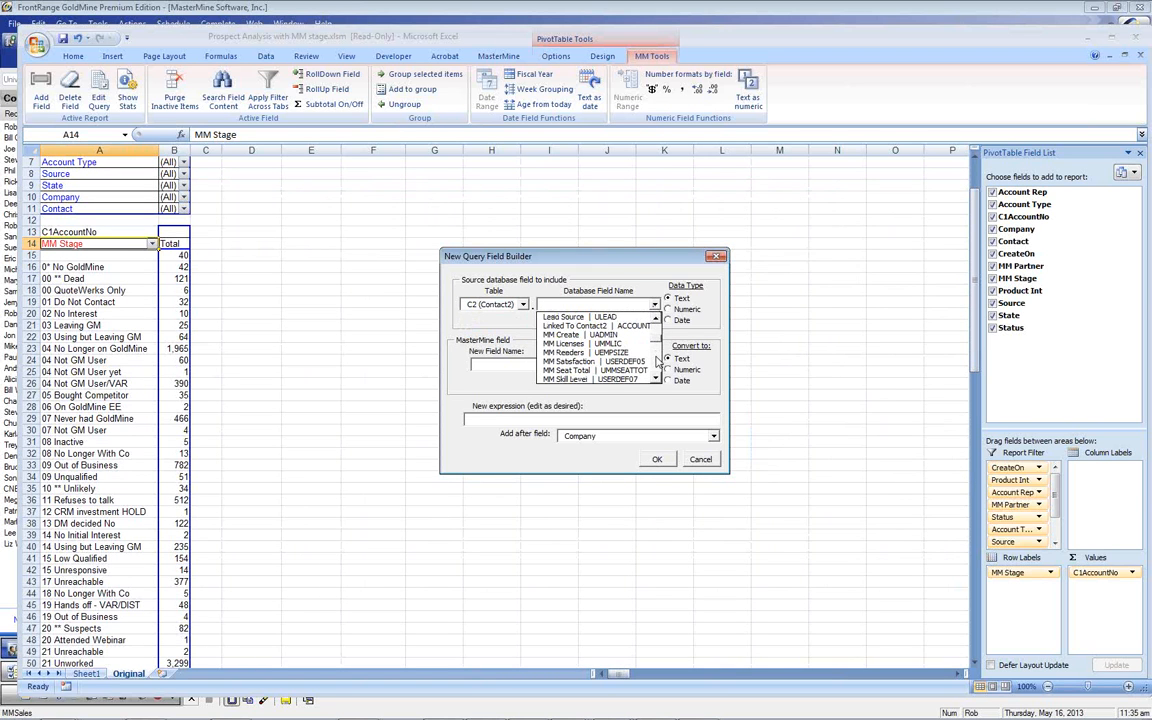
{"action": "left_click", "coordinate": [658, 368]}
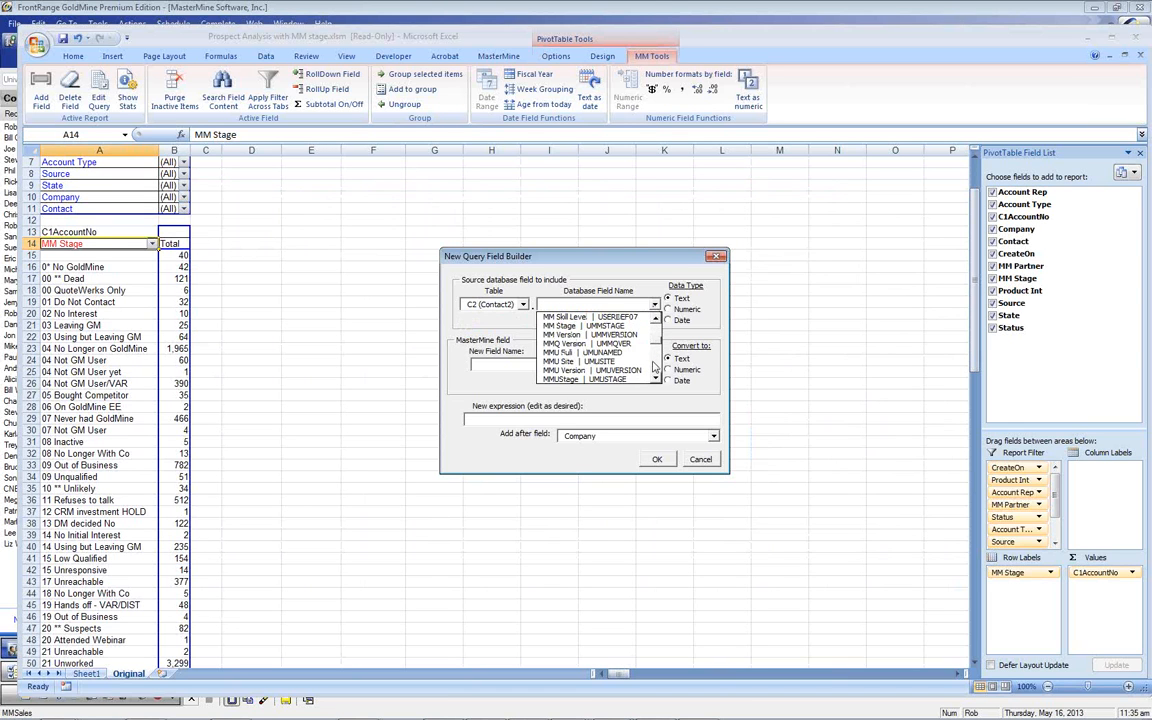
{"action": "left_click", "coordinate": [600, 326]}
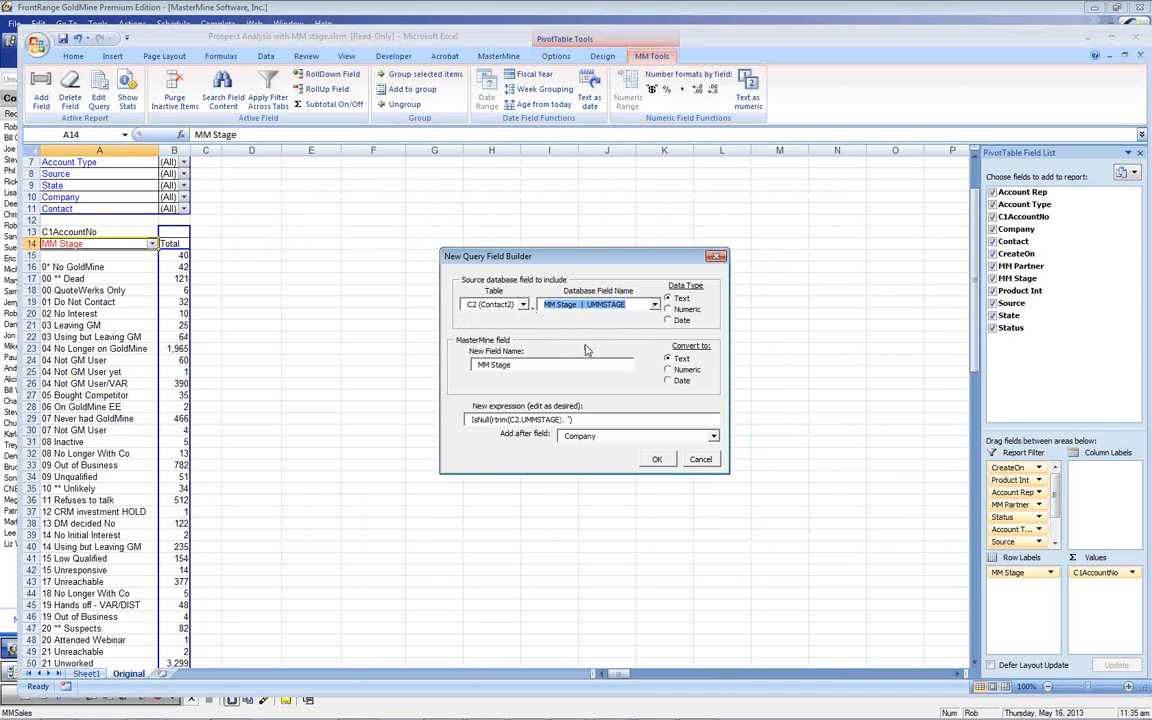
Define 'MMStage Category' as left(MM Stage, 1), placed after Status, and confirm its insertion
{"action": "left_click", "coordinate": [473, 419]}
{"action": "type", "text": "left("}
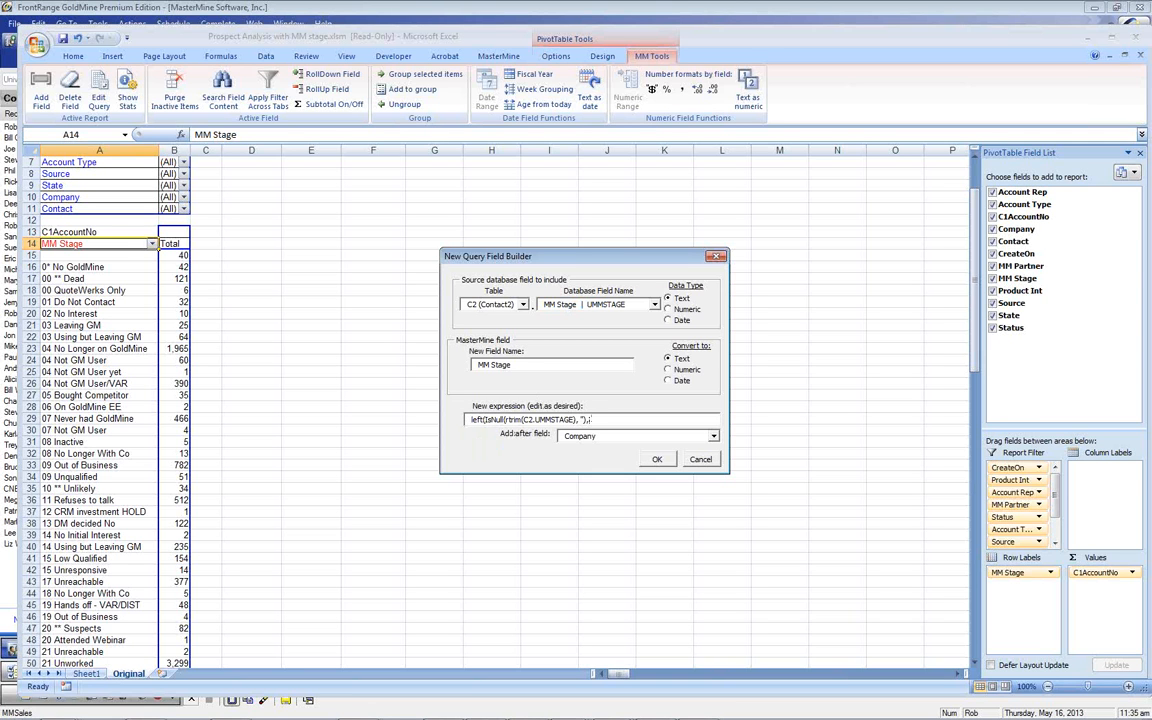
{"action": "type", "text": ", 1)"}
{"action": "left_click_drag", "start_coordinate": [522, 364], "coordinate": [475, 366]}
{"action": "type", "text": "MMStage Category"}
{"action": "left_click", "coordinate": [714, 436]}
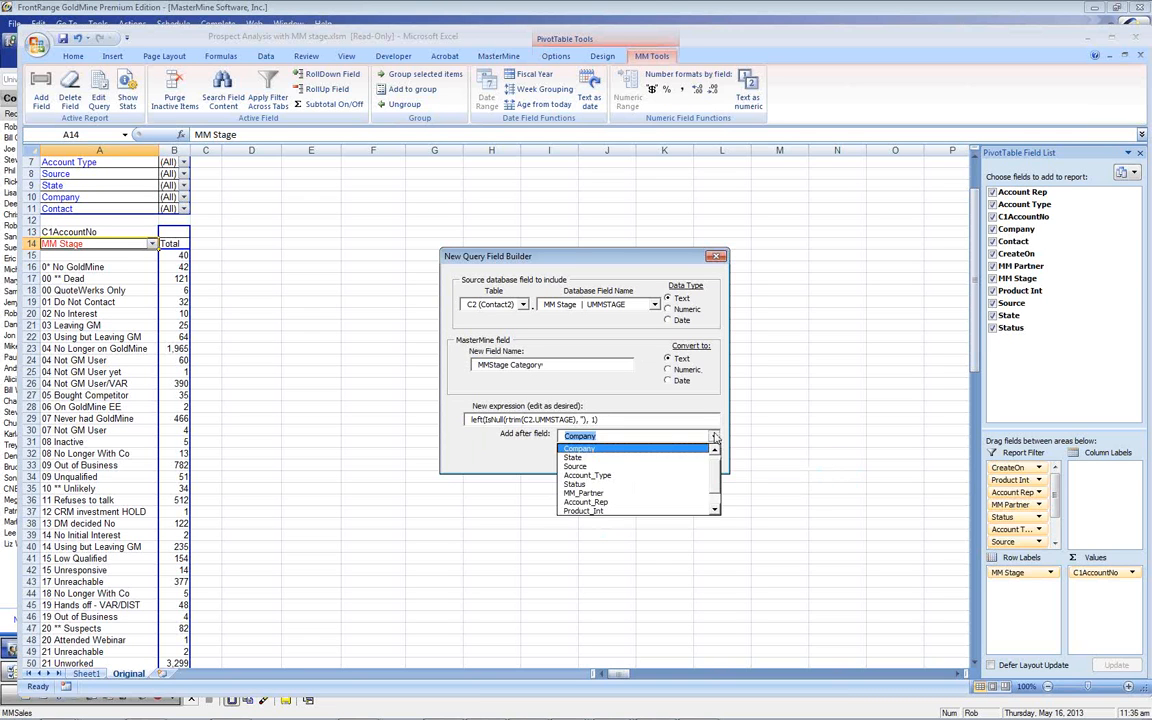
{"action": "left_click", "coordinate": [598, 485]}
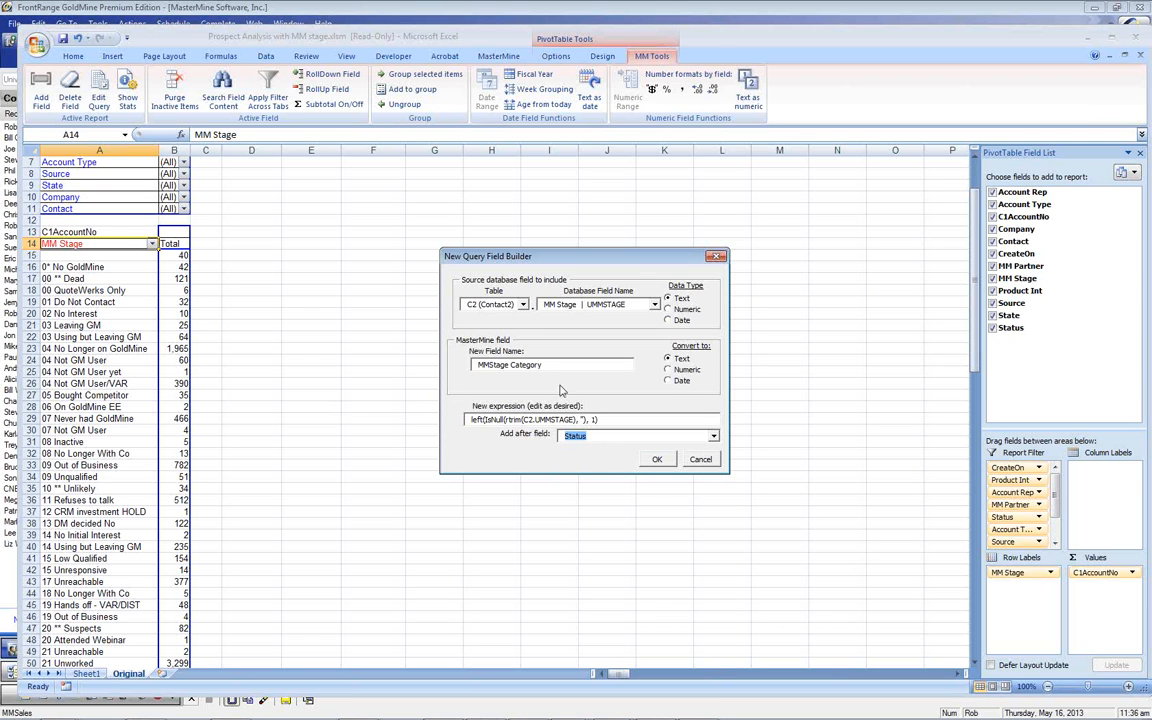
{"action": "left_click", "coordinate": [657, 459]}
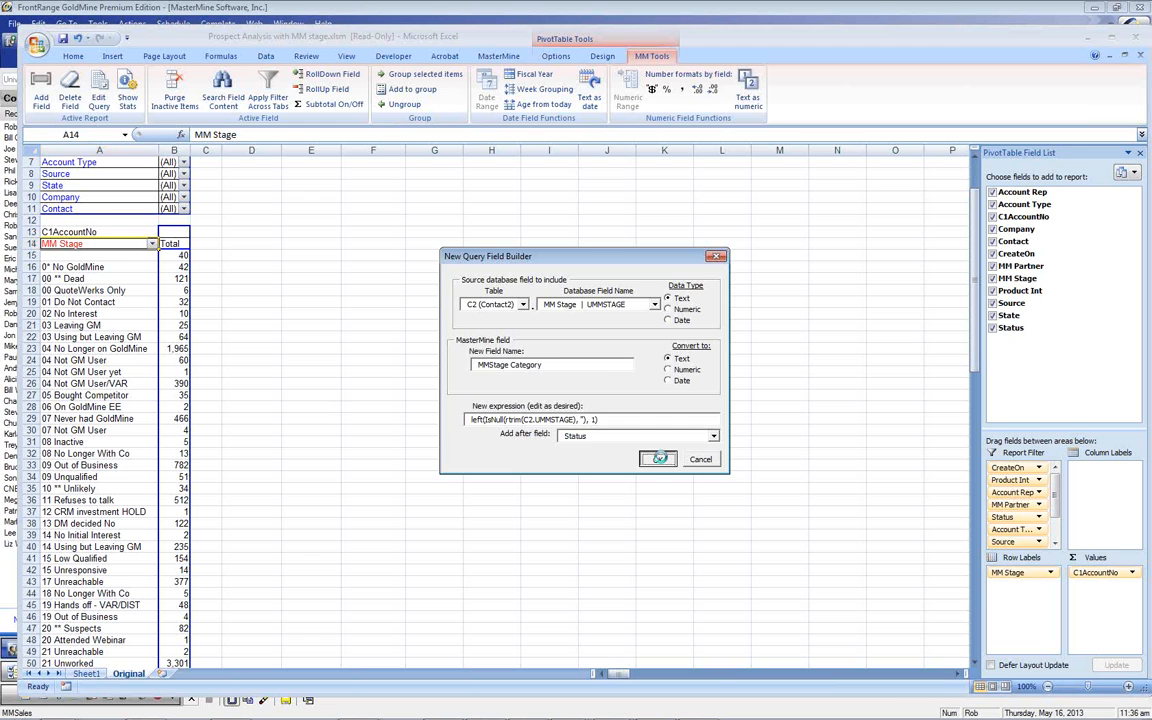
{"action": "left_click", "coordinate": [650, 406]}
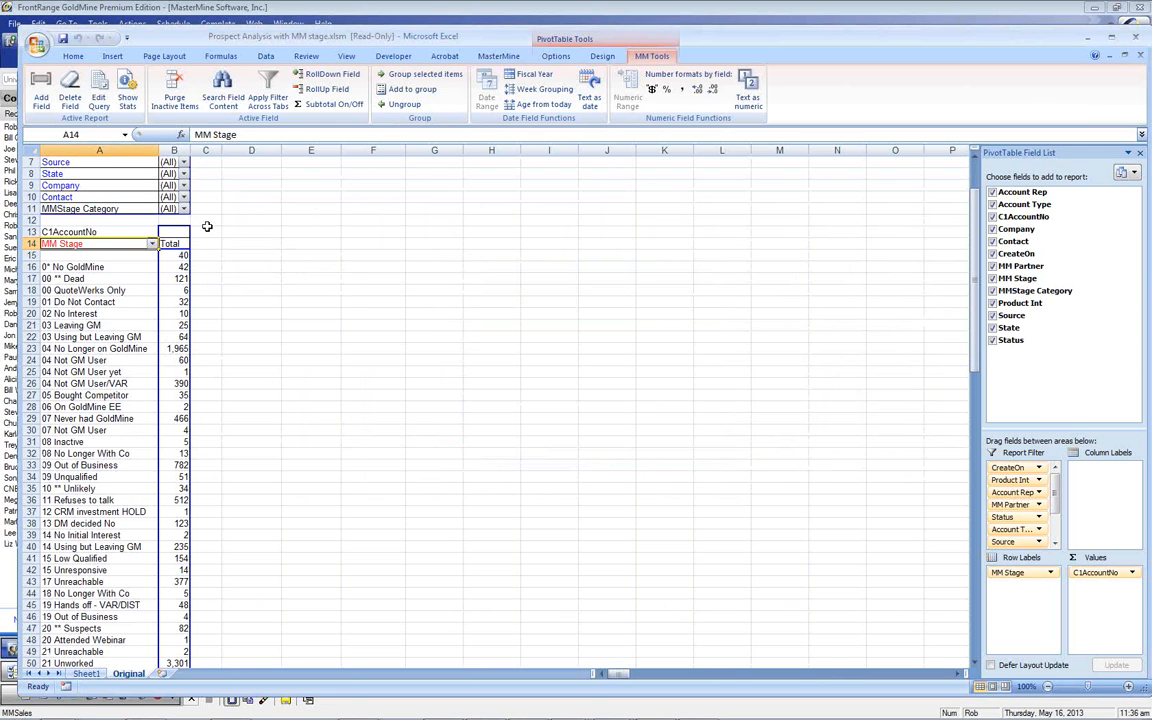
Put MMStage Category in the rows, collapse categories 0, 2, 3, 4 and 5, and move MM Stage to the report filters
{"action": "left_click_drag", "start_coordinate": [90, 208], "coordinate": [105, 272]}
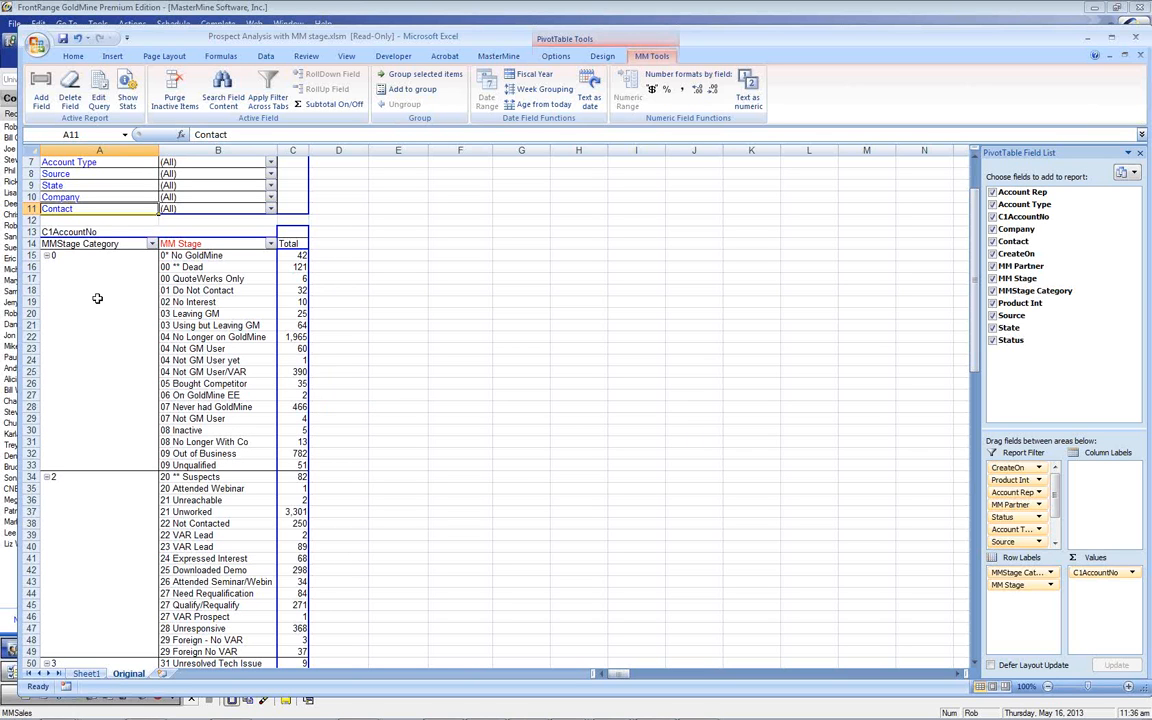
{"action": "left_click", "coordinate": [47, 256]}
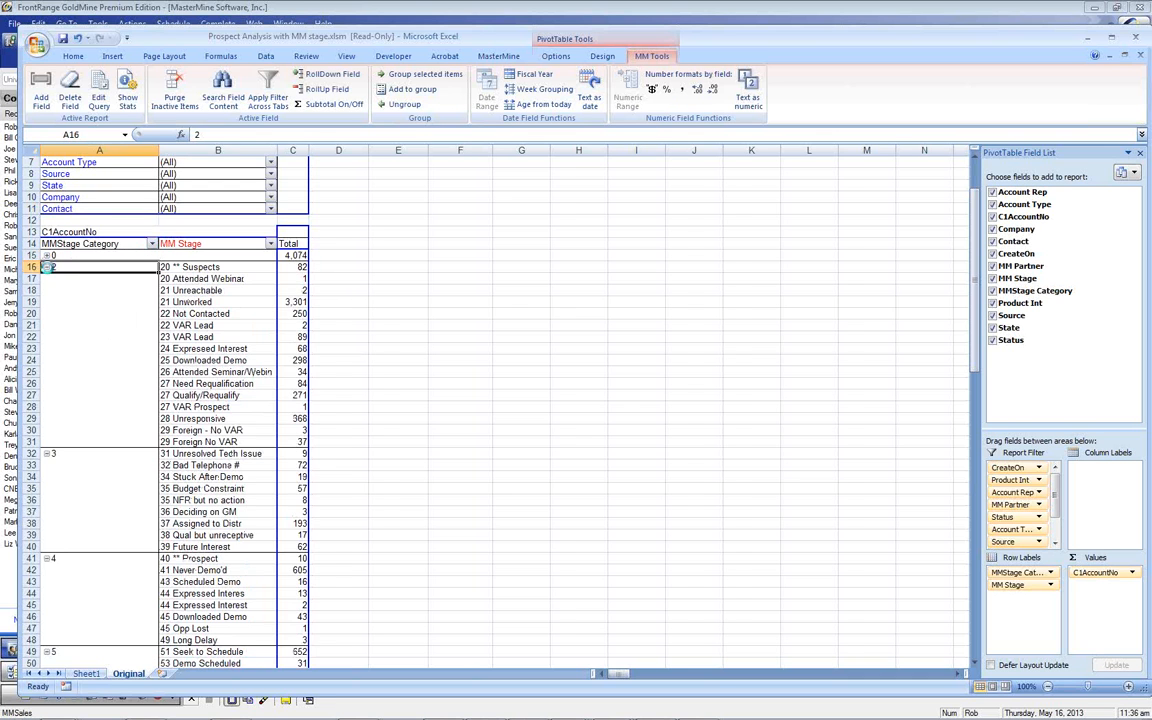
{"action": "left_click", "coordinate": [47, 267]}
{"action": "left_click", "coordinate": [47, 279]}
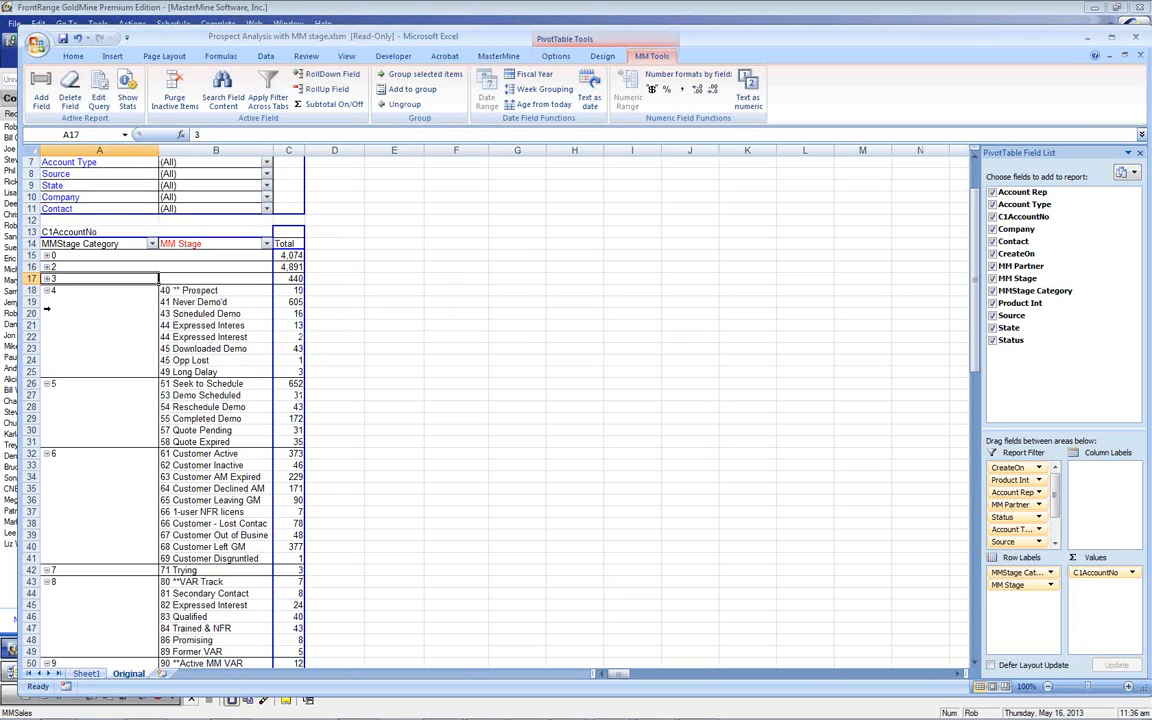
{"action": "left_click", "coordinate": [47, 290]}
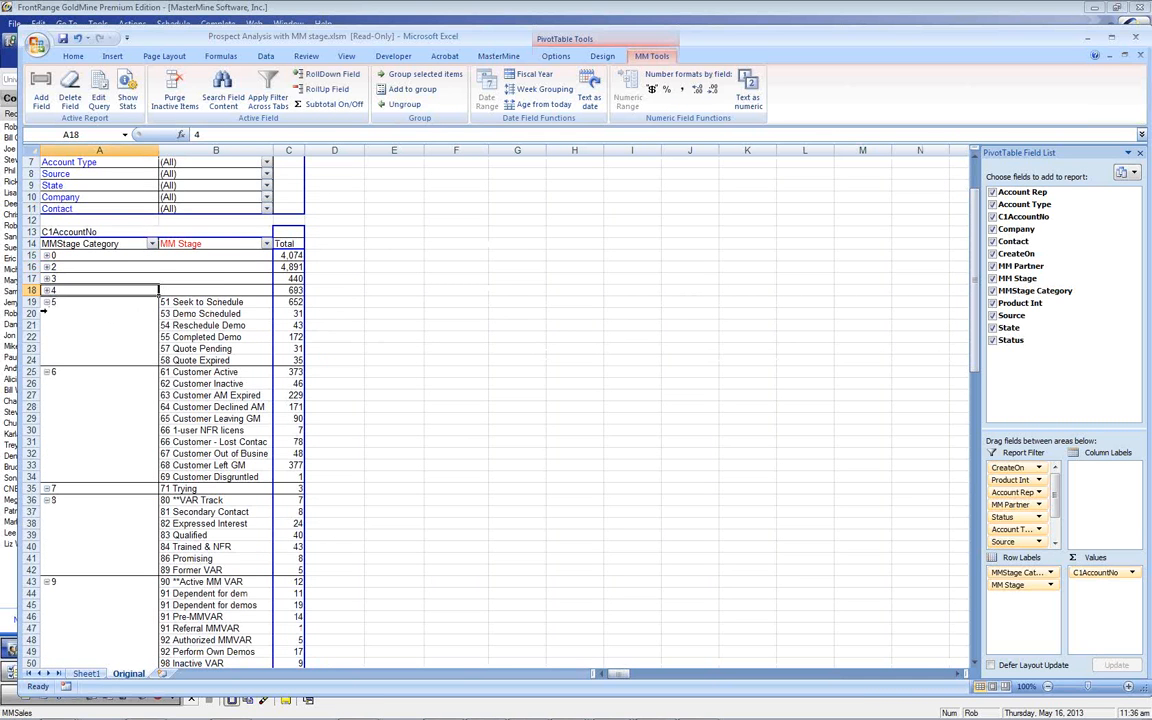
{"action": "left_click", "coordinate": [47, 302]}
{"action": "left_click_drag", "start_coordinate": [203, 244], "coordinate": [130, 208]}
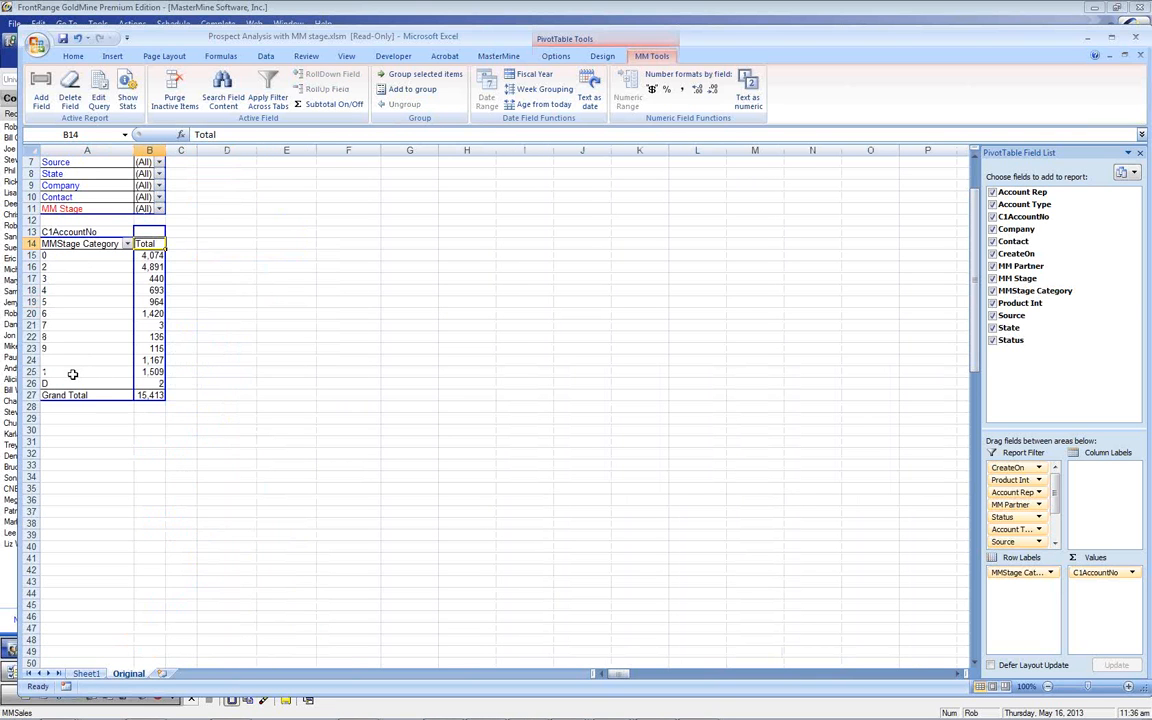
Sort MMStage Category A to Z and move category 1 up directly below 0
{"action": "left_click", "coordinate": [104, 246]}
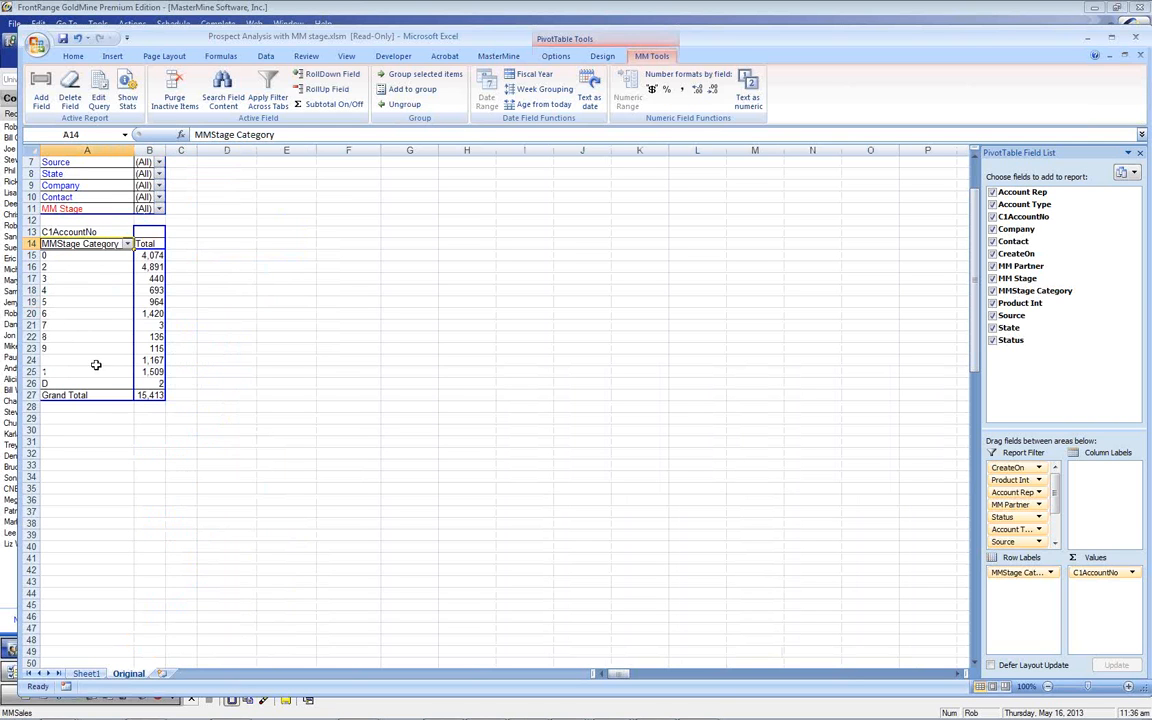
{"action": "left_click", "coordinate": [127, 244]}
{"action": "left_click", "coordinate": [41, 257]}
{"action": "left_click", "coordinate": [88, 371]}
{"action": "left_click", "coordinate": [196, 134]}
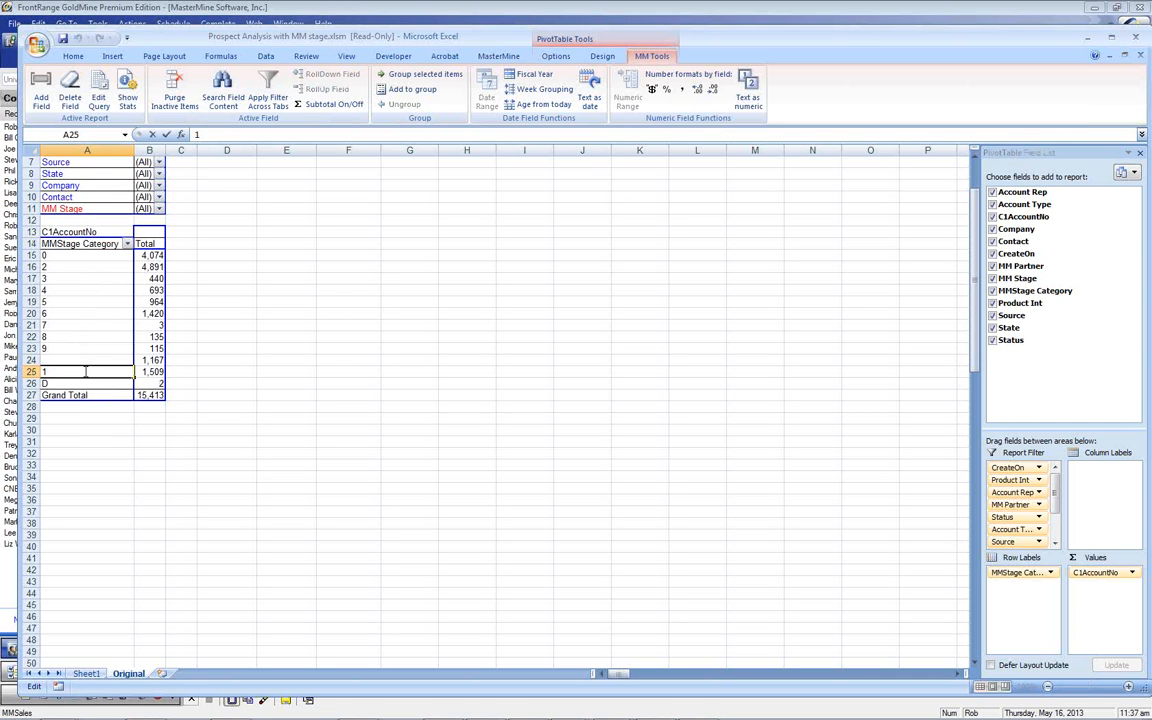
{"action": "left_click_drag", "start_coordinate": [81, 368], "coordinate": [72, 265]}
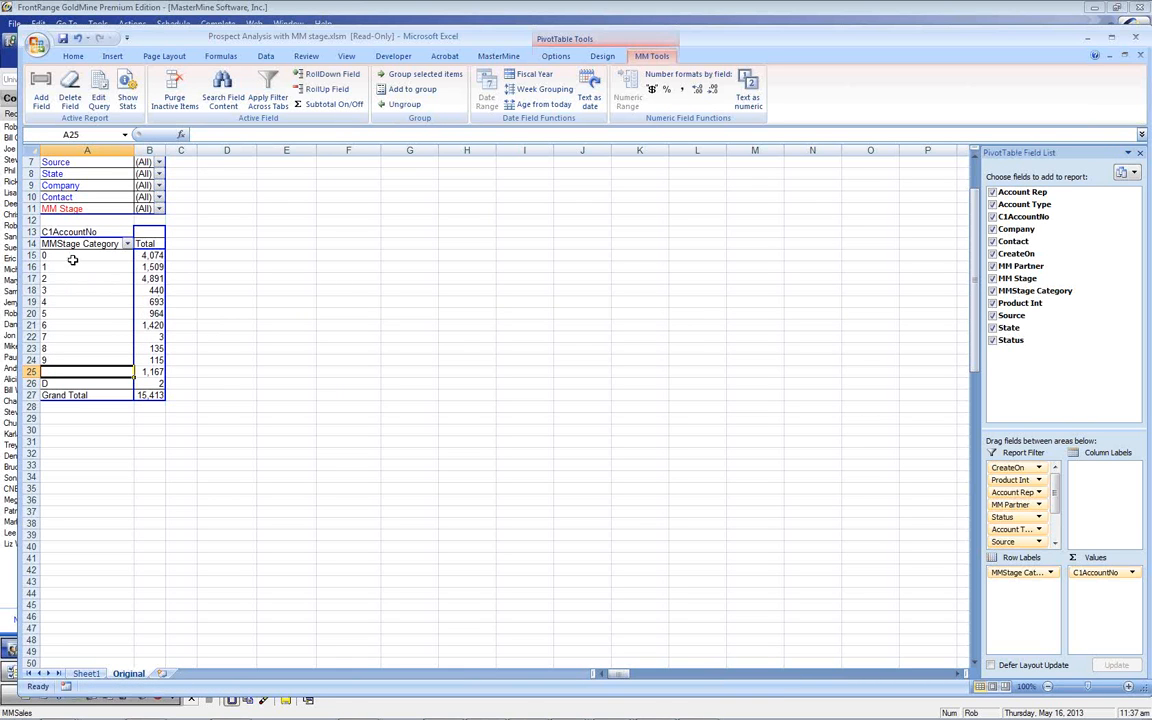
{"action": "left_click", "coordinate": [76, 257]}
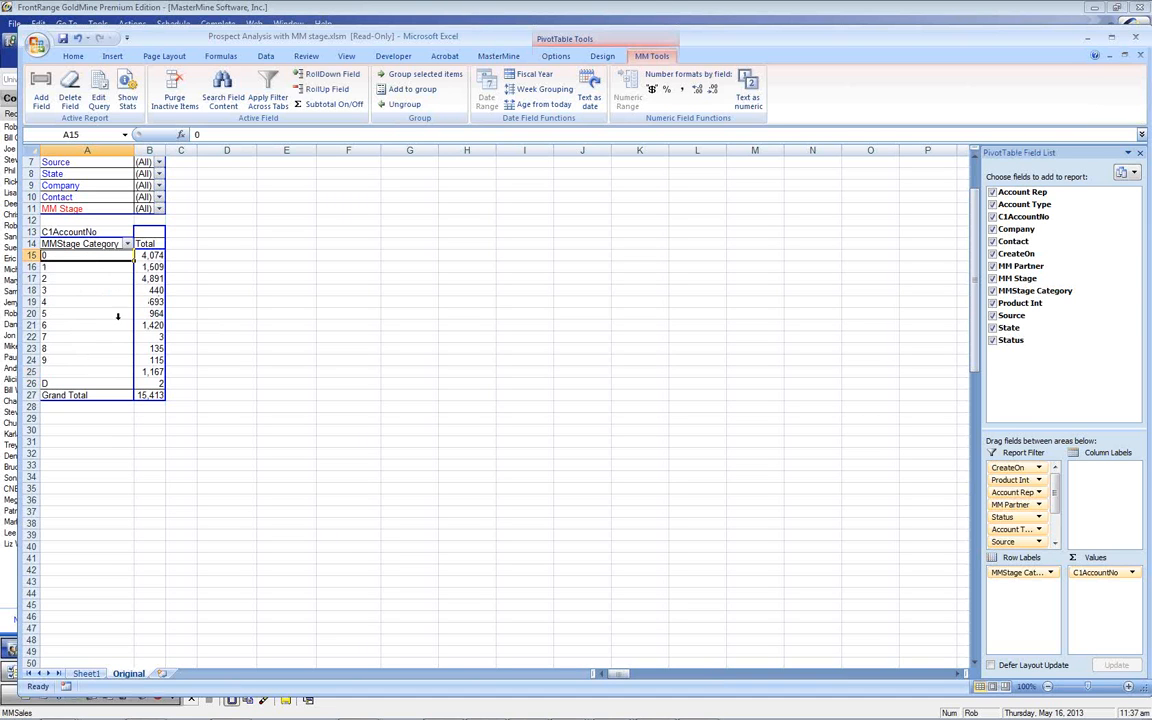
Rename categories 2, 3, 4 to '2 Suspect', '3 Prospect', '4 Qualified' and select those three rows
{"action": "left_click", "coordinate": [94, 280]}
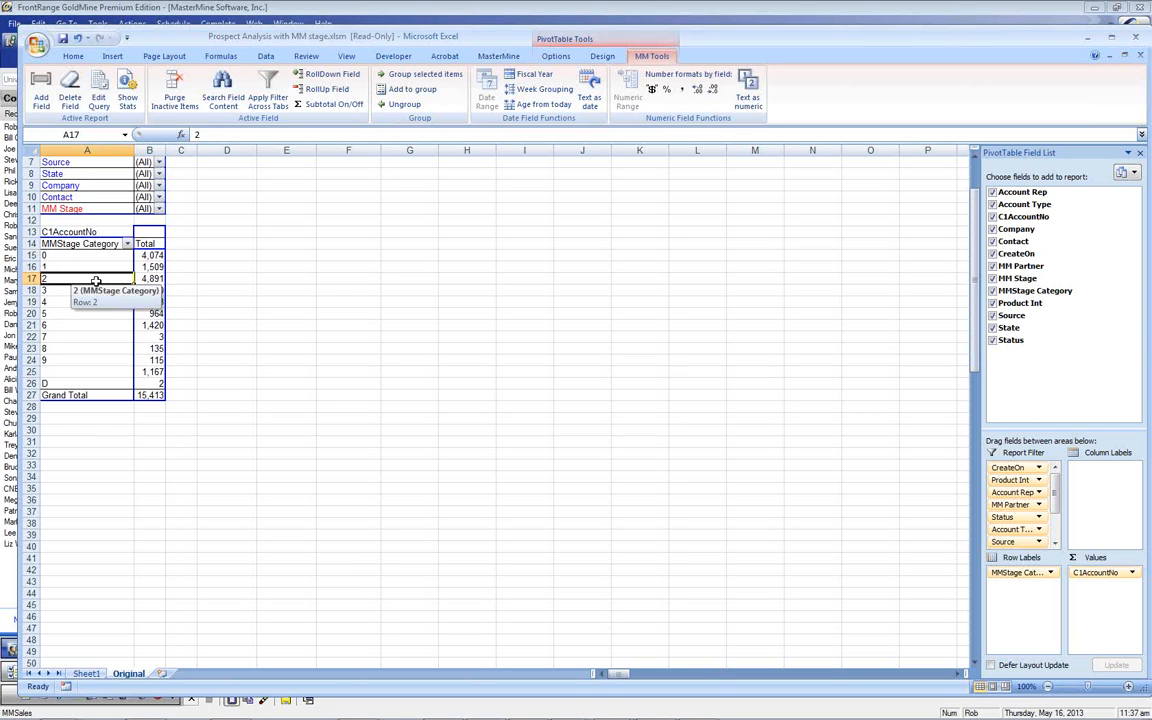
{"action": "type", "text": "2 Suspect"}
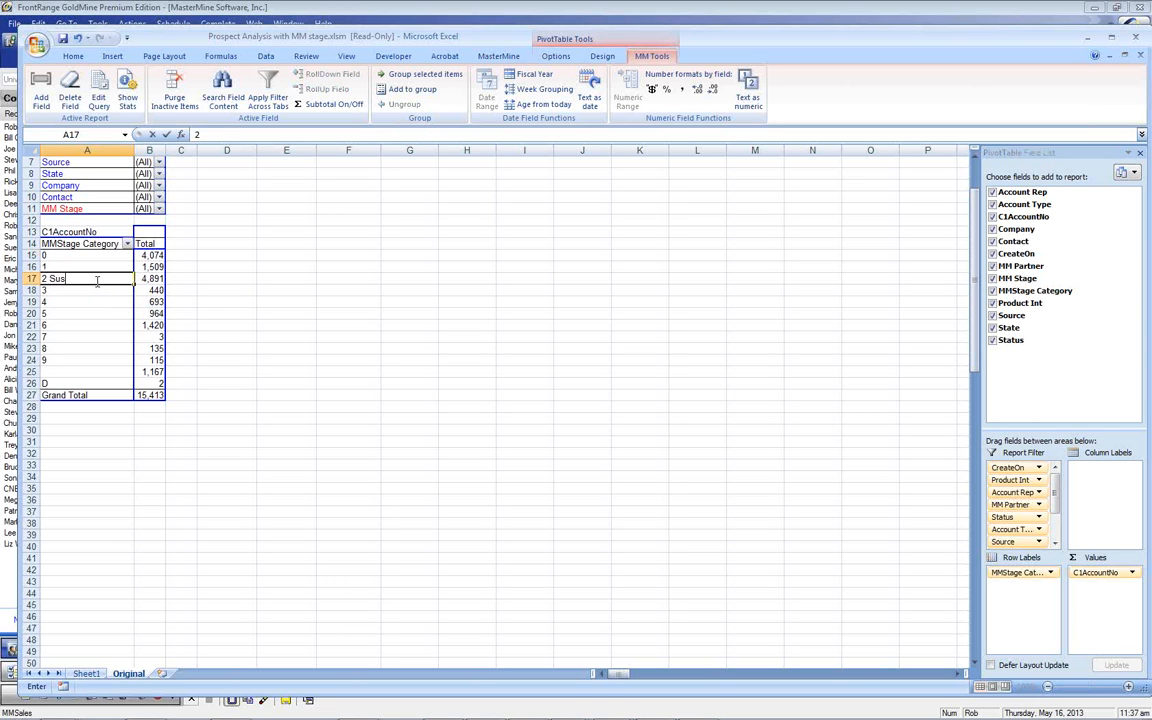
{"action": "key", "text": "Return"}
{"action": "type", "text": "3 Prop"}
{"action": "type", "text": "pect"}
{"action": "key", "text": "Return"}
{"action": "type", "text": "4 Qualified"}
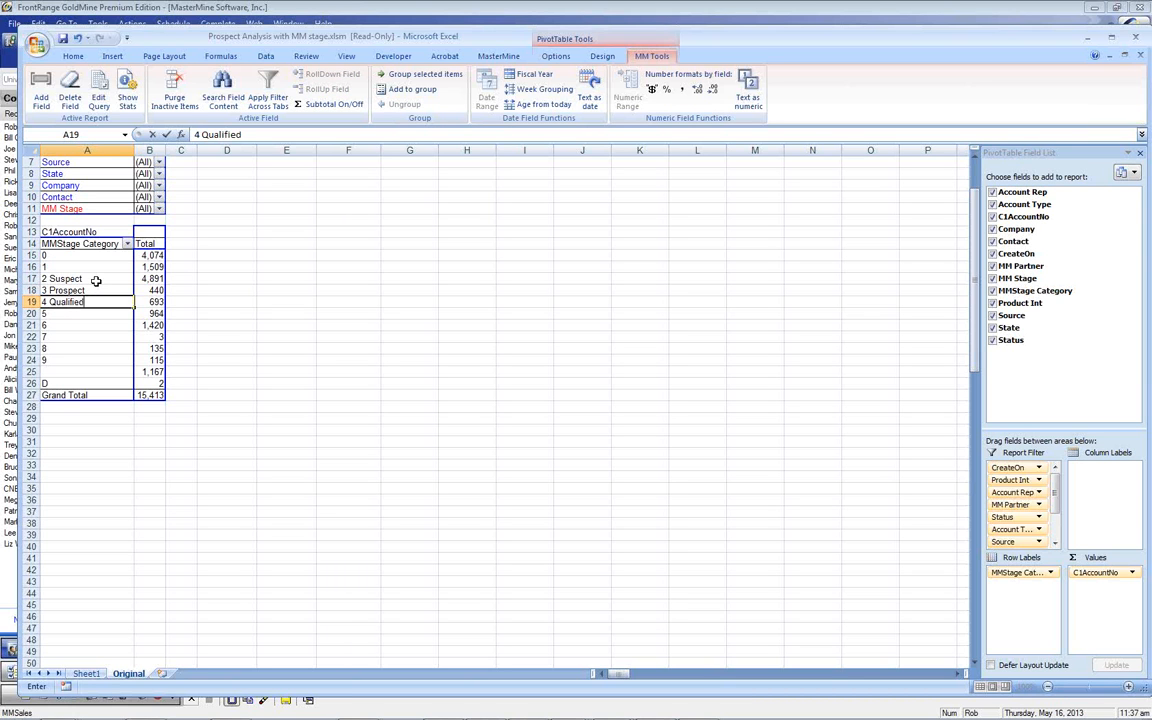
{"action": "key", "text": "Return"}
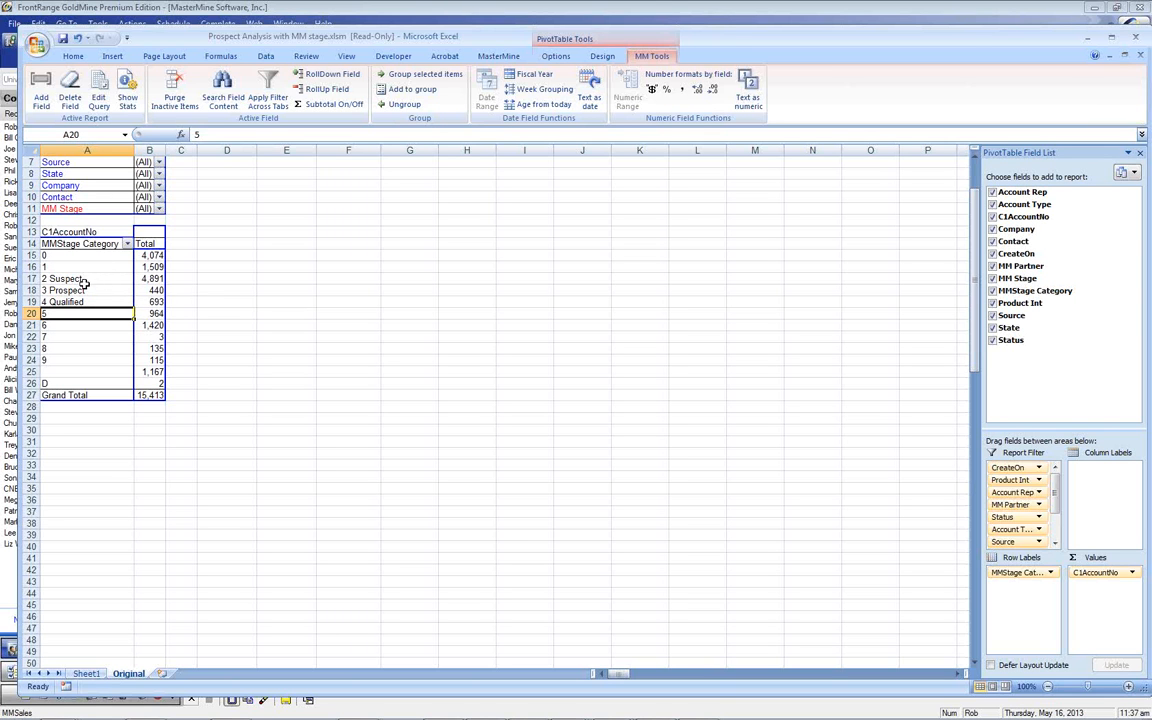
{"action": "left_click_drag", "start_coordinate": [84, 278], "coordinate": [85, 301]}
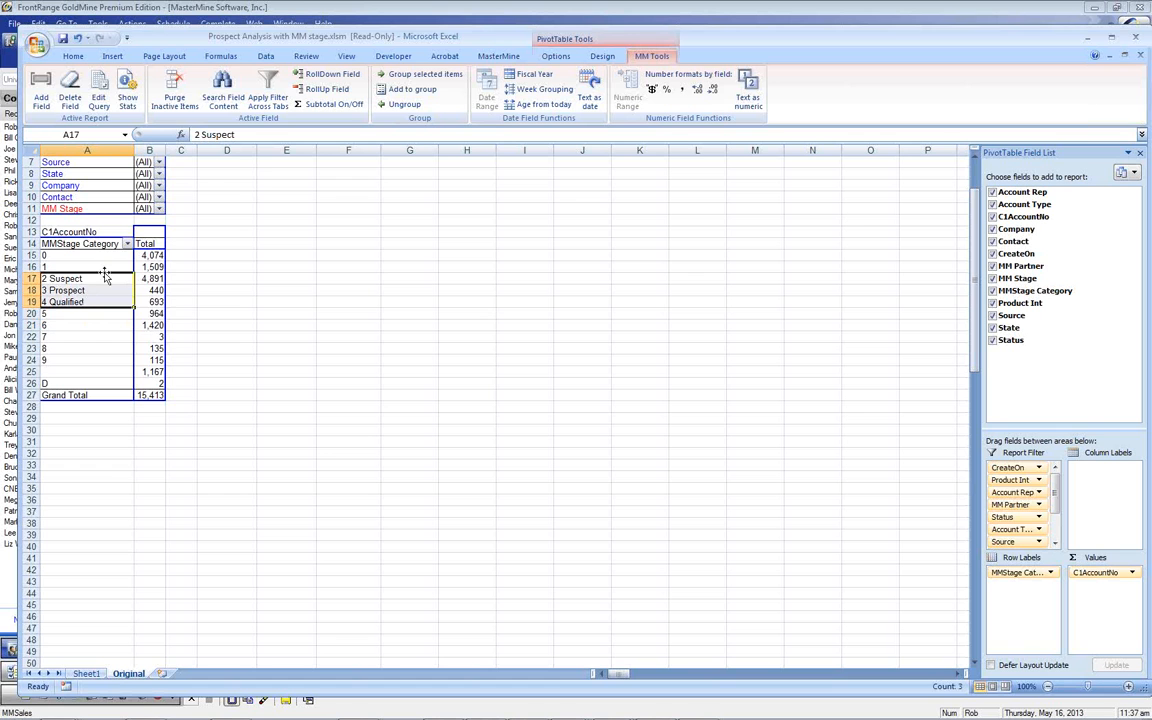
Group the selected Suspect, Prospect and Qualified rows under the name 'Pre-Sale Active'
{"action": "left_click", "coordinate": [420, 74]}
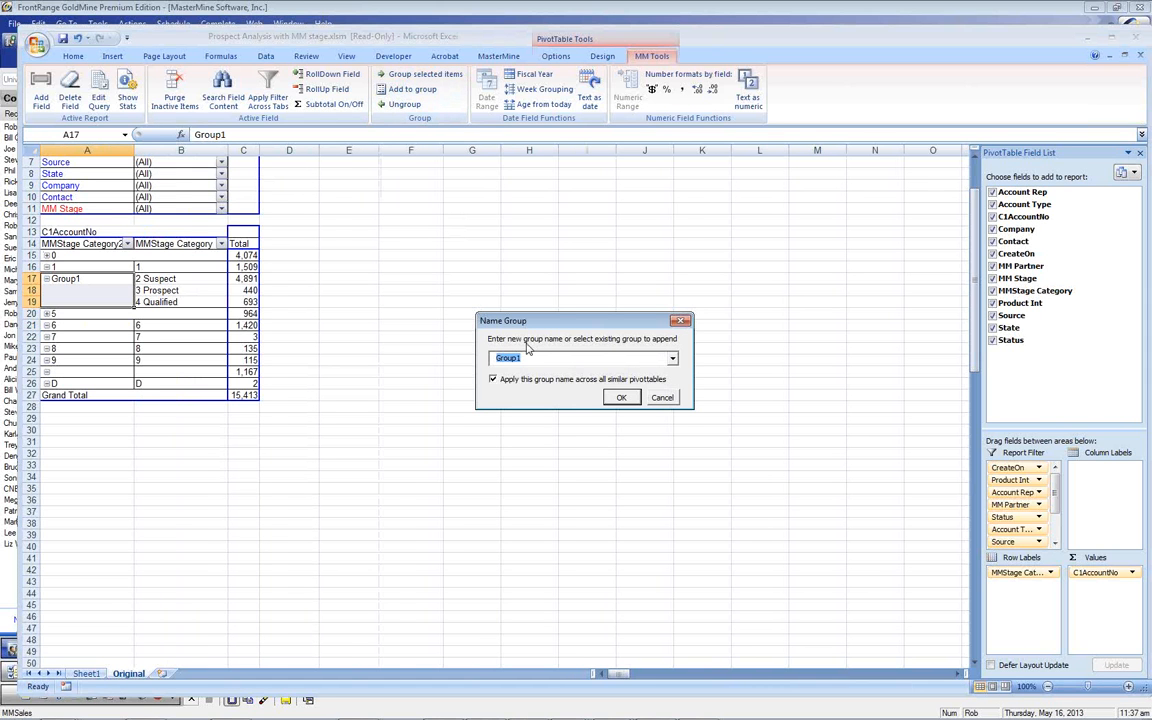
{"action": "type", "text": "Pre-Sale Active"}
{"action": "key", "text": "Return"}
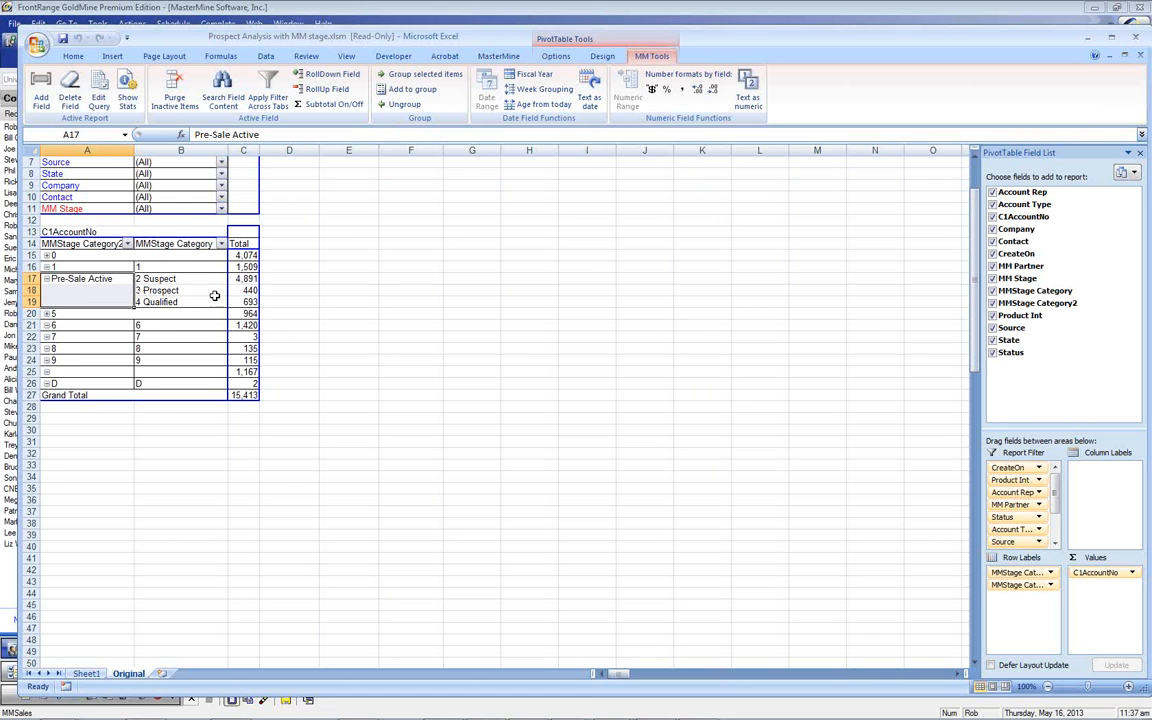
Move MMStage Category2 to the report filters and filter it to Pre-Sale Active
{"action": "left_click_drag", "start_coordinate": [80, 244], "coordinate": [166, 212]}
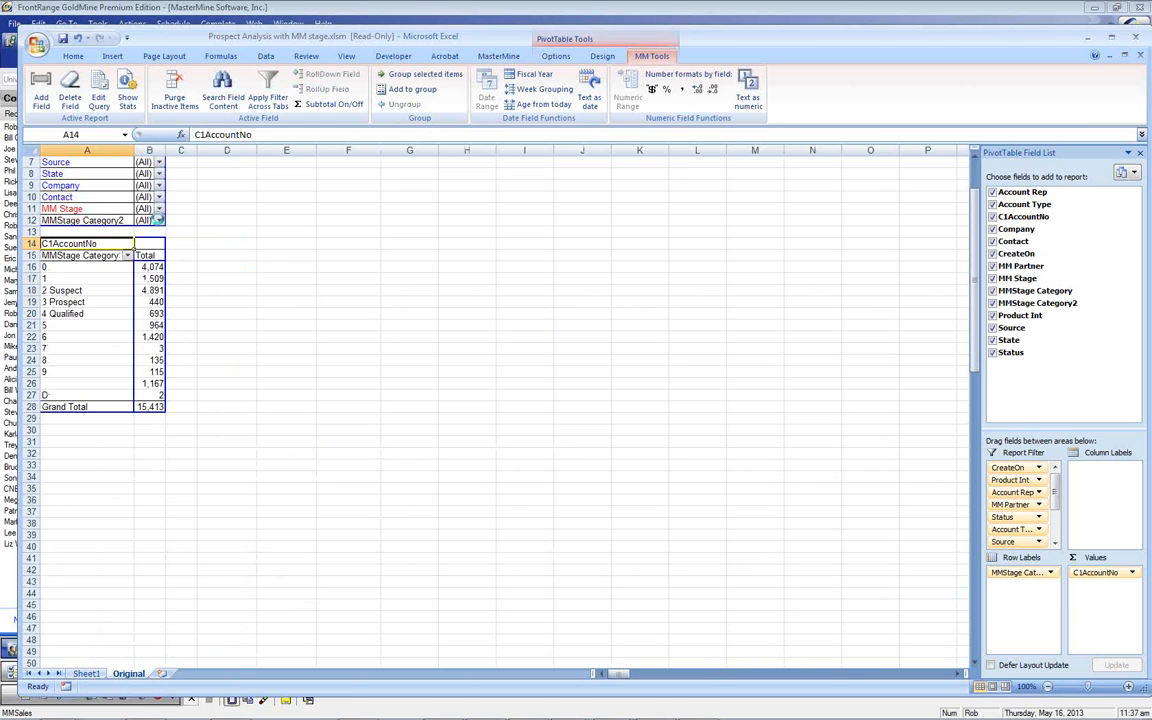
{"action": "left_click", "coordinate": [158, 220]}
{"action": "left_click", "coordinate": [78, 377]}
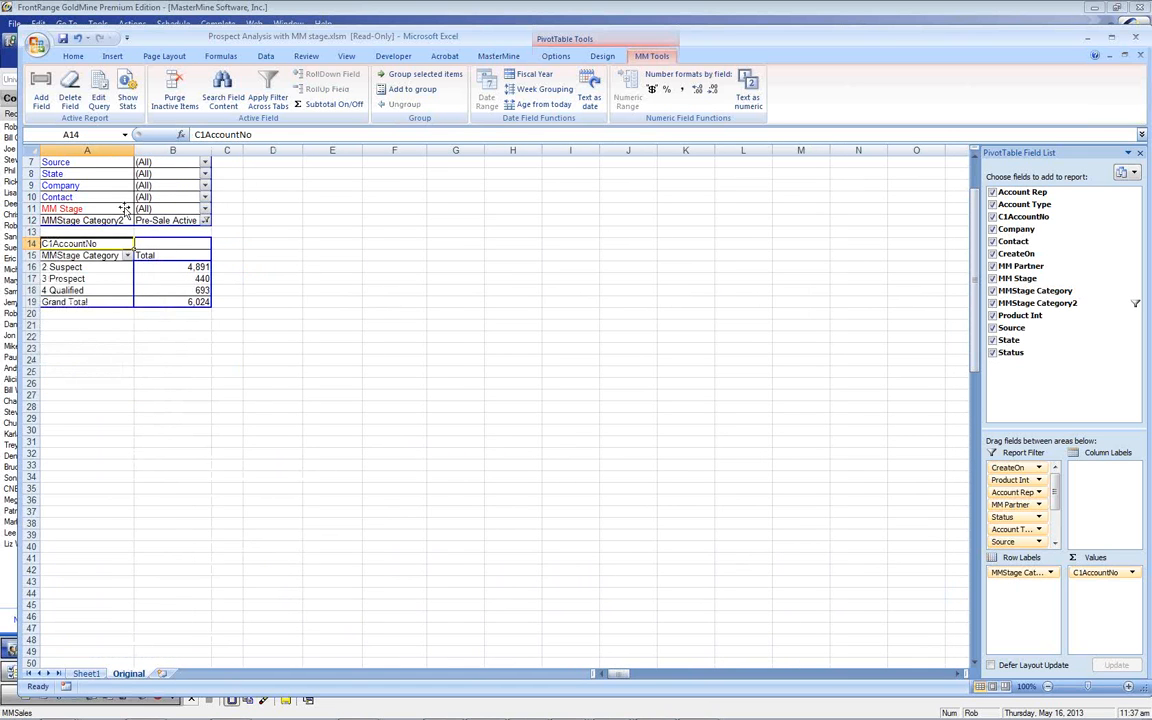
Add Account Rep to the pivot rows so each rep gets its own line
{"action": "scroll", "coordinate": [136, 200], "scroll_direction": "up", "scroll_amount": 2}
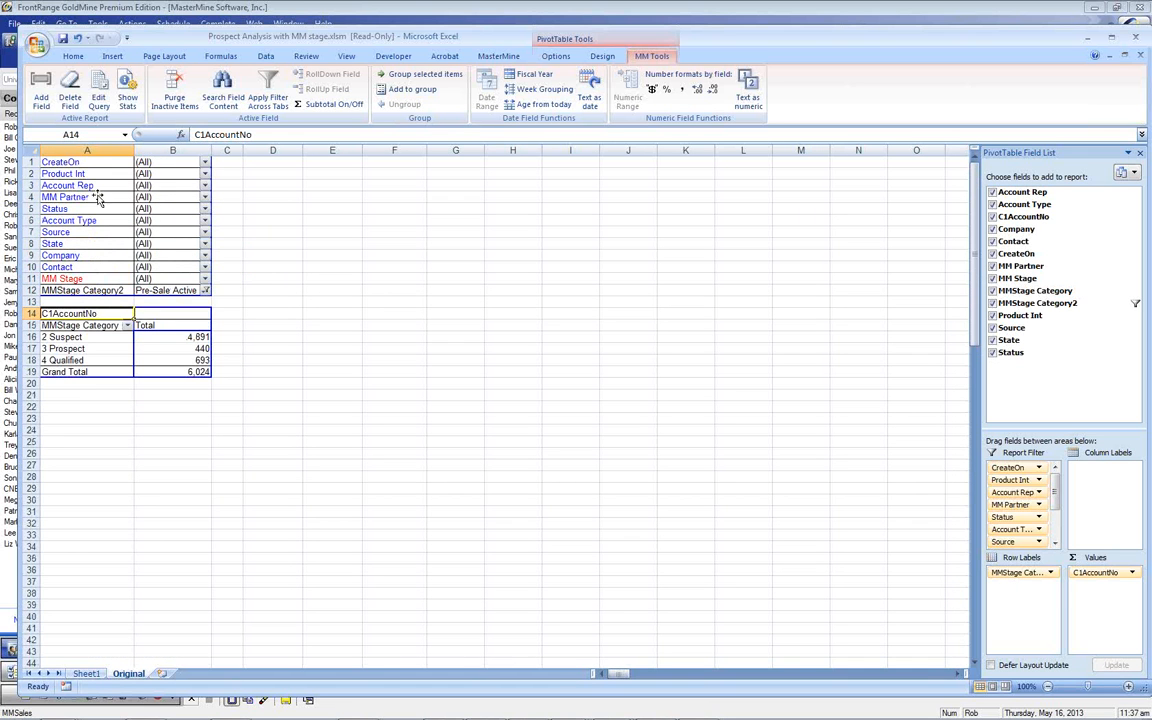
{"action": "left_click_drag", "start_coordinate": [78, 185], "coordinate": [220, 318]}
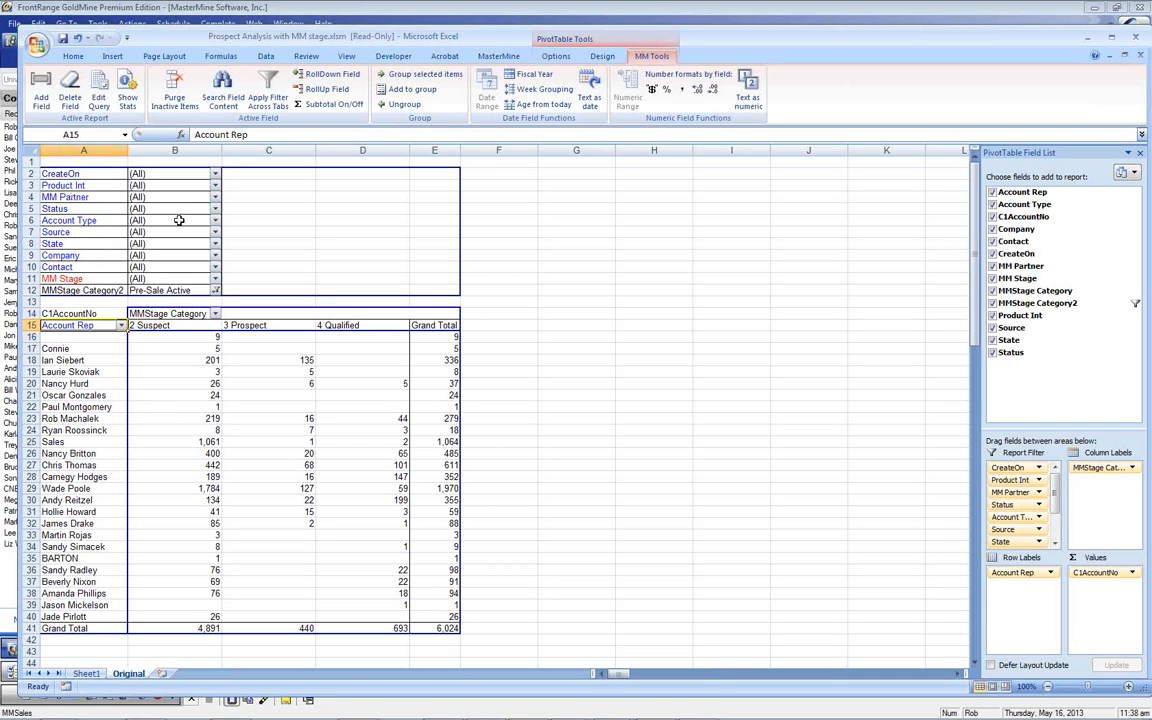
Filter the pivot's Account Type to End User
{"action": "left_click", "coordinate": [215, 220]}
{"action": "left_click", "coordinate": [118, 268]}
{"action": "left_click", "coordinate": [133, 376]}
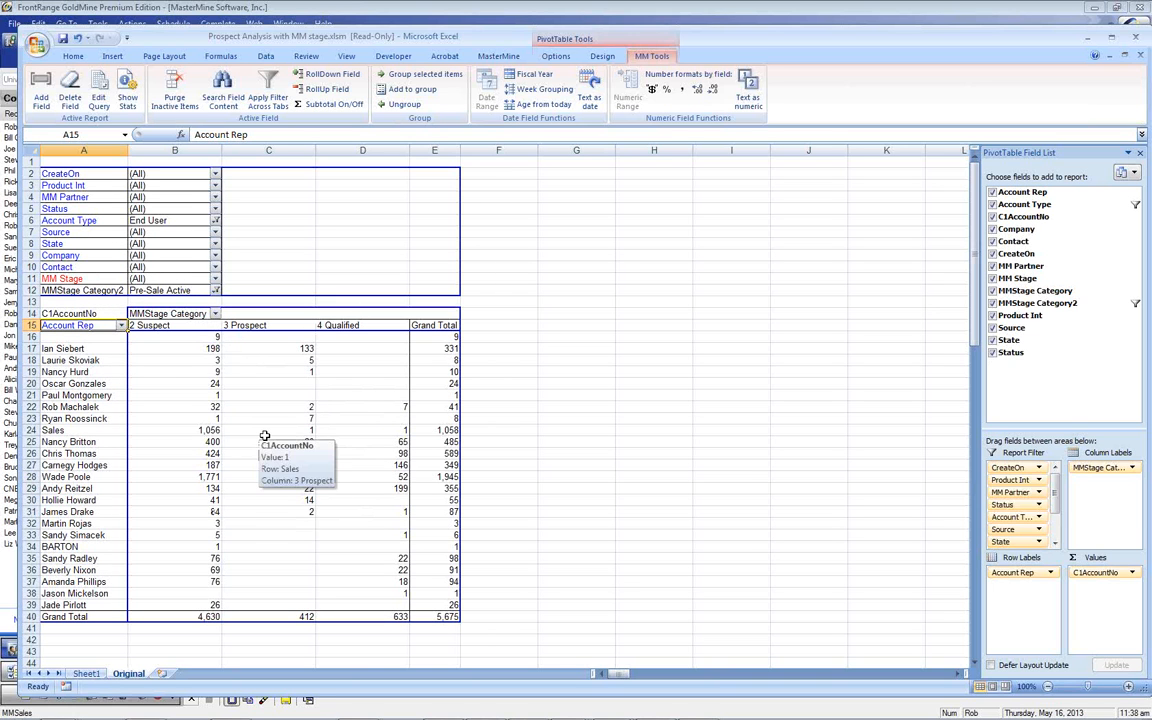
Move Account Rep to the report filters and use Status as the row breakdown
{"action": "left_click_drag", "start_coordinate": [93, 333], "coordinate": [86, 272]}
{"action": "mouse_move", "coordinate": [56, 220]}
{"action": "left_mouse_down"}
{"action": "mouse_move", "coordinate": [77, 226]}
{"action": "mouse_move", "coordinate": [85, 340]}
{"action": "mouse_move", "coordinate": [75, 226]}
{"action": "left_mouse_up"}
{"action": "left_click_drag", "start_coordinate": [57, 197], "coordinate": [83, 332]}
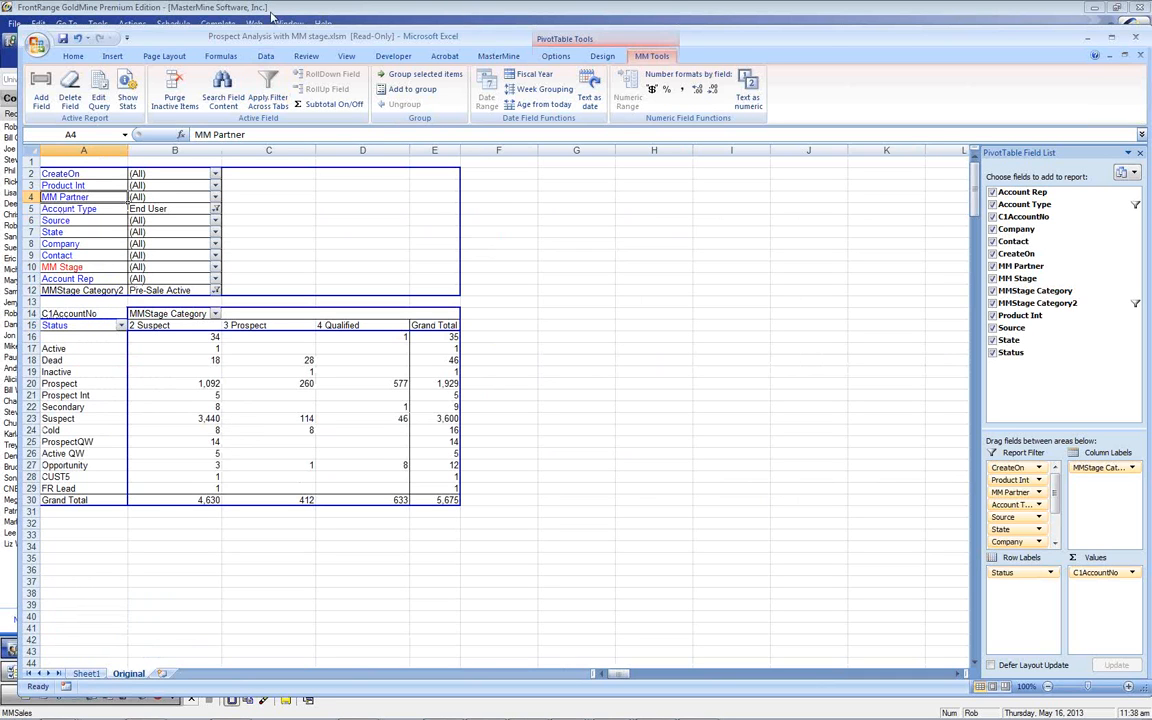
Move Status to the report filters set to Prospect, and put Source in the rows
{"action": "left_click_drag", "start_coordinate": [268, 37], "coordinate": [268, 330]}
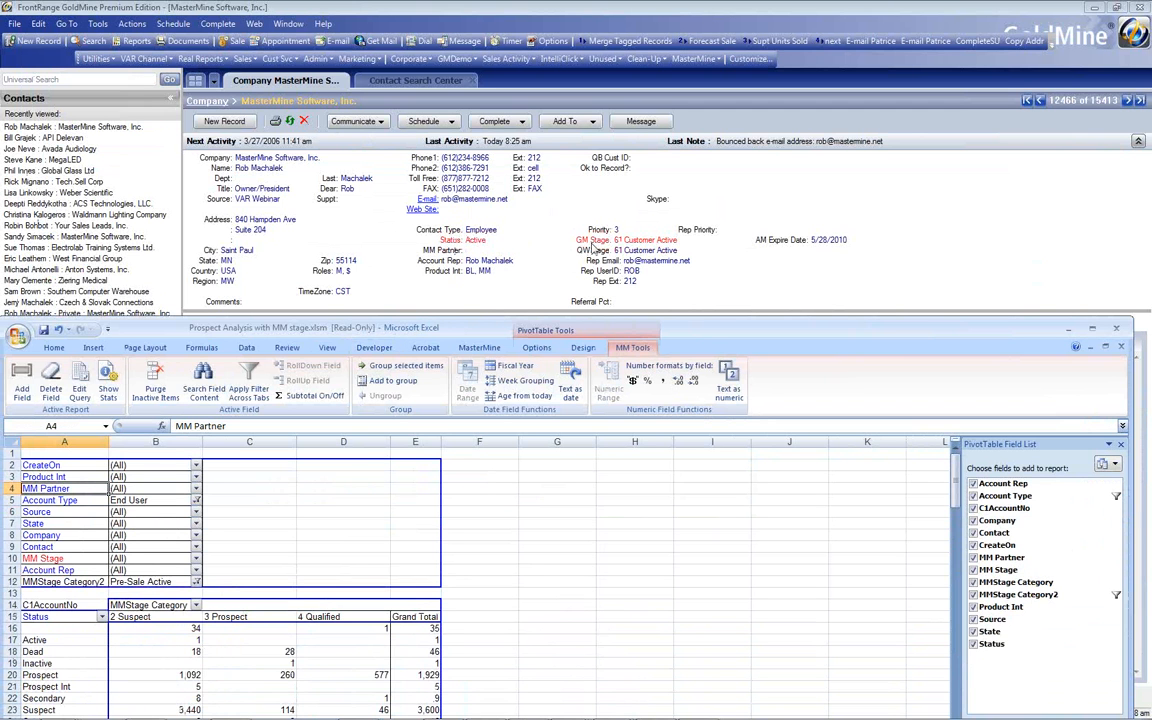
{"action": "left_click_drag", "start_coordinate": [477, 331], "coordinate": [480, 42]}
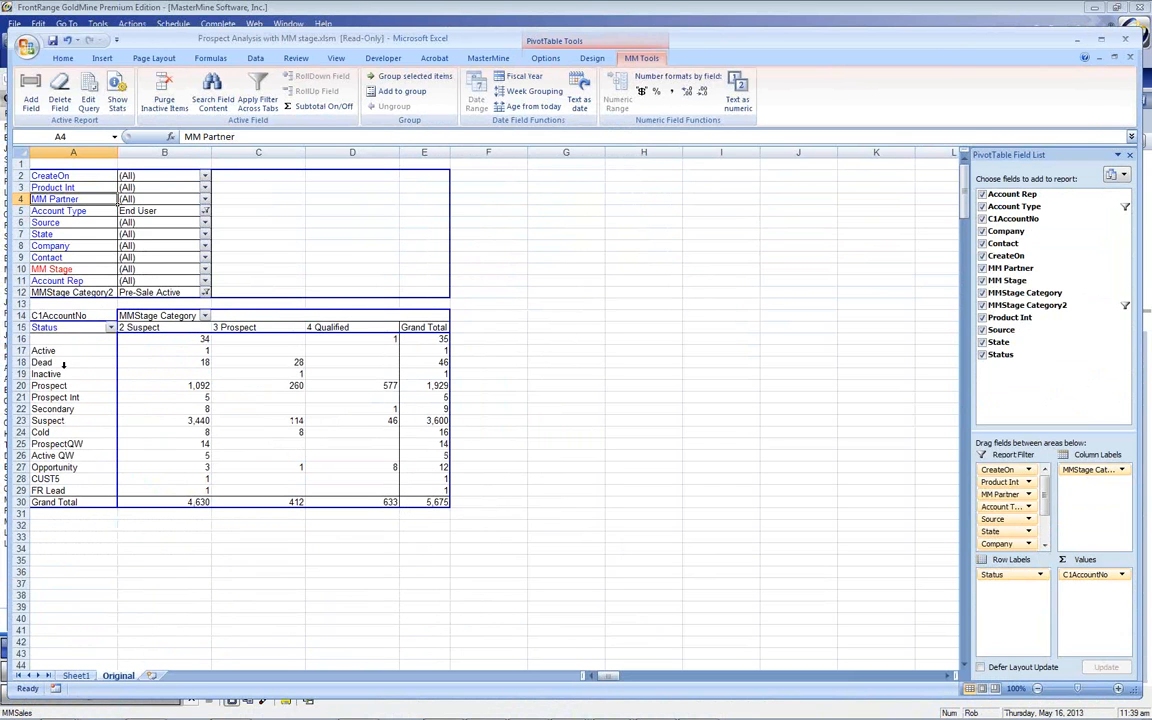
{"action": "left_click_drag", "start_coordinate": [75, 326], "coordinate": [88, 285]}
{"action": "left_click", "coordinate": [205, 281]}
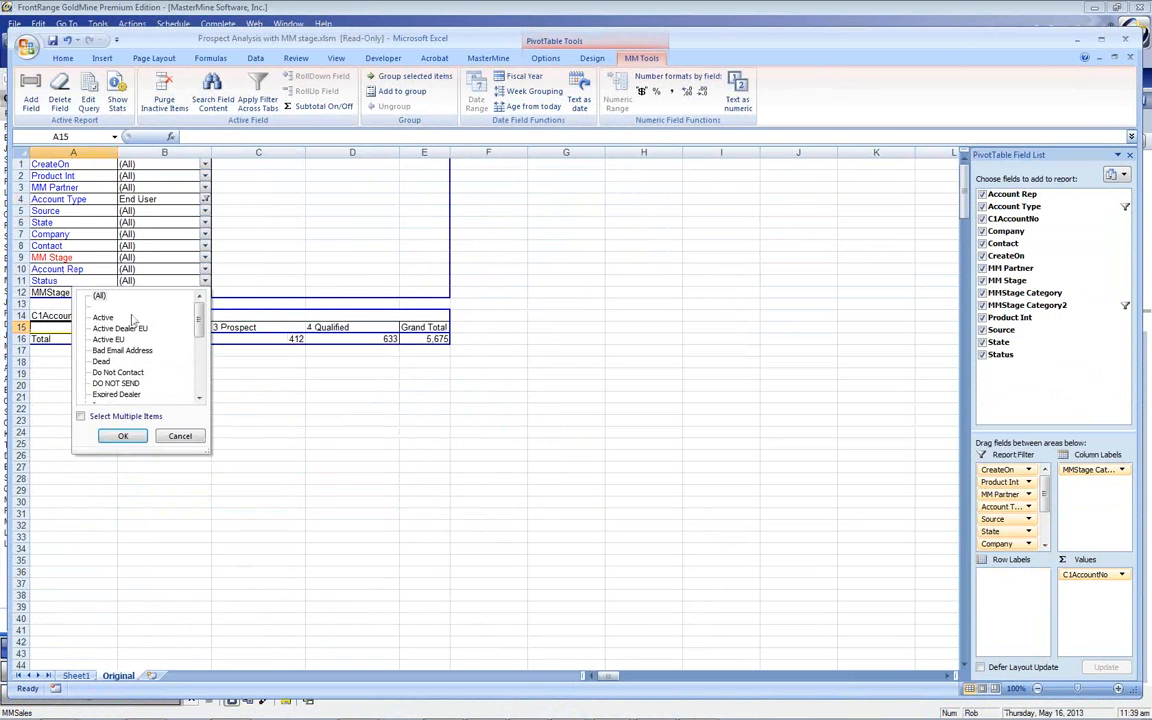
{"action": "scroll", "coordinate": [199, 331], "scroll_direction": "down", "scroll_amount": 2}
{"action": "left_click", "coordinate": [112, 361]}
{"action": "left_click", "coordinate": [123, 436]}
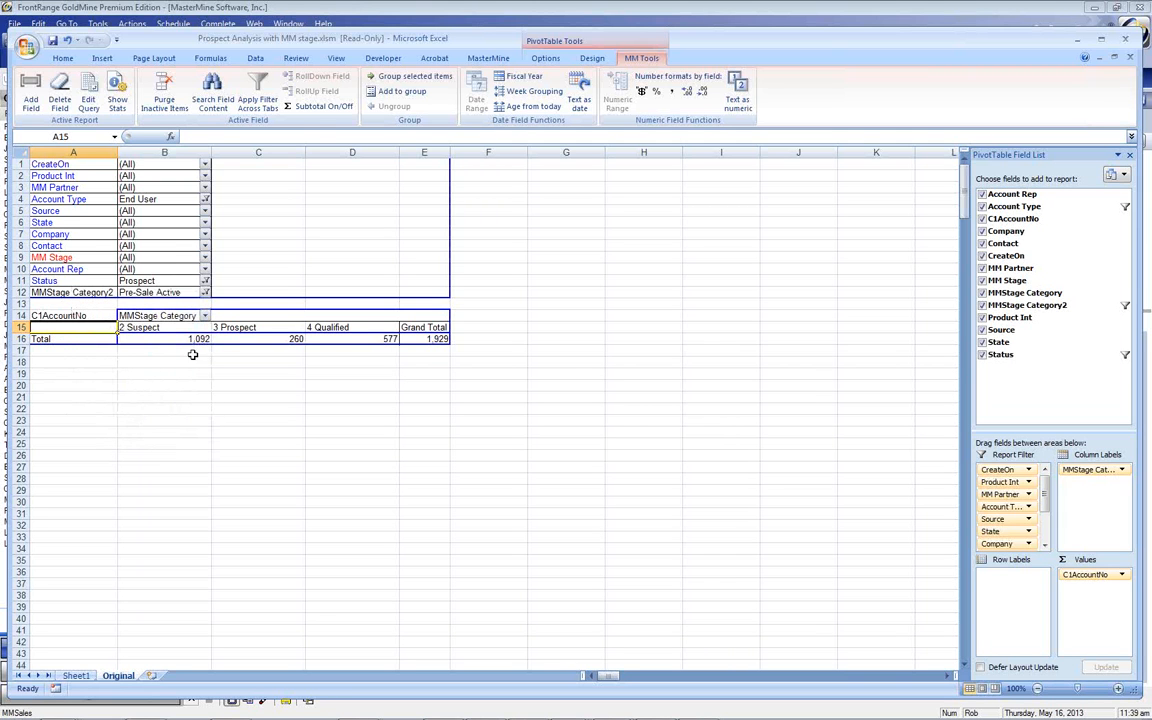
{"action": "left_click_drag", "start_coordinate": [58, 210], "coordinate": [100, 328]}
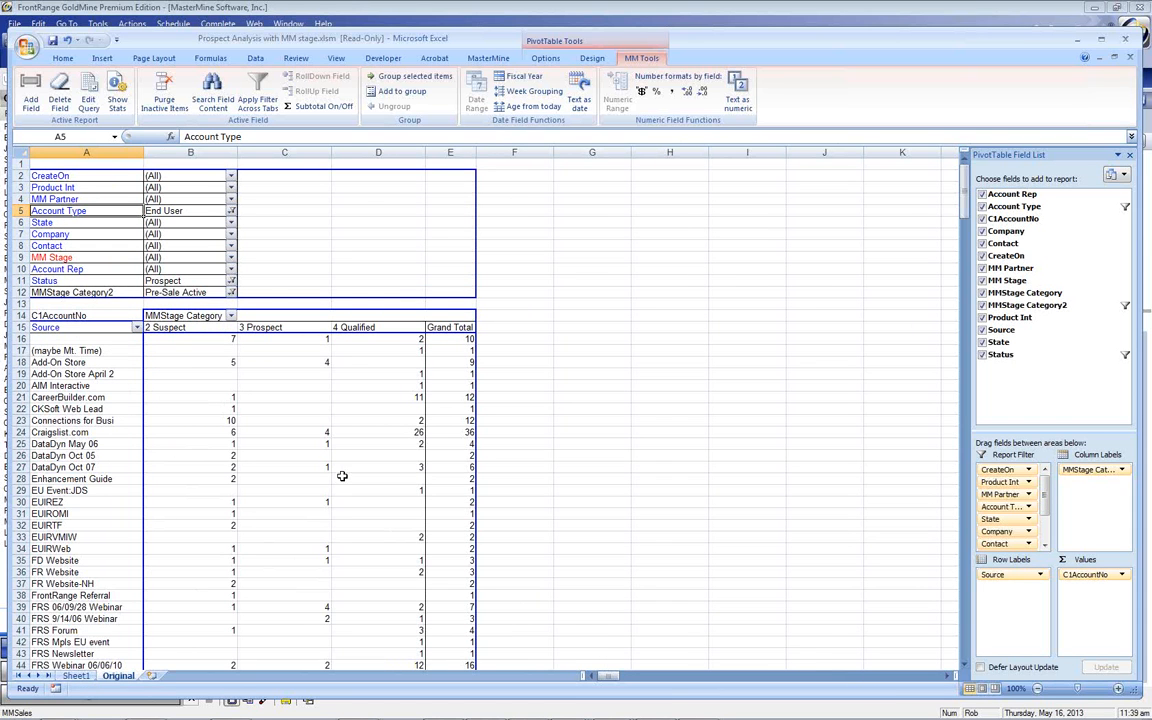
Swap Source for CreateOn in the rows and group the dates by Months and Years
{"action": "left_click_drag", "start_coordinate": [93, 328], "coordinate": [97, 241]}
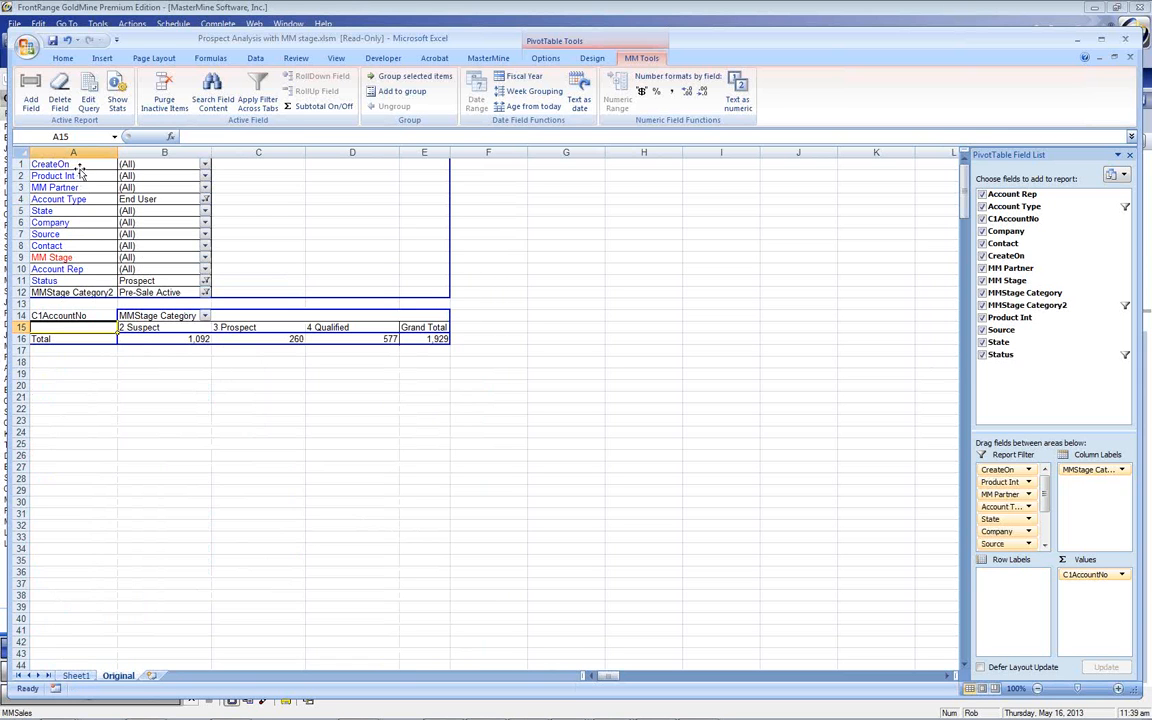
{"action": "left_click_drag", "start_coordinate": [72, 164], "coordinate": [97, 334]}
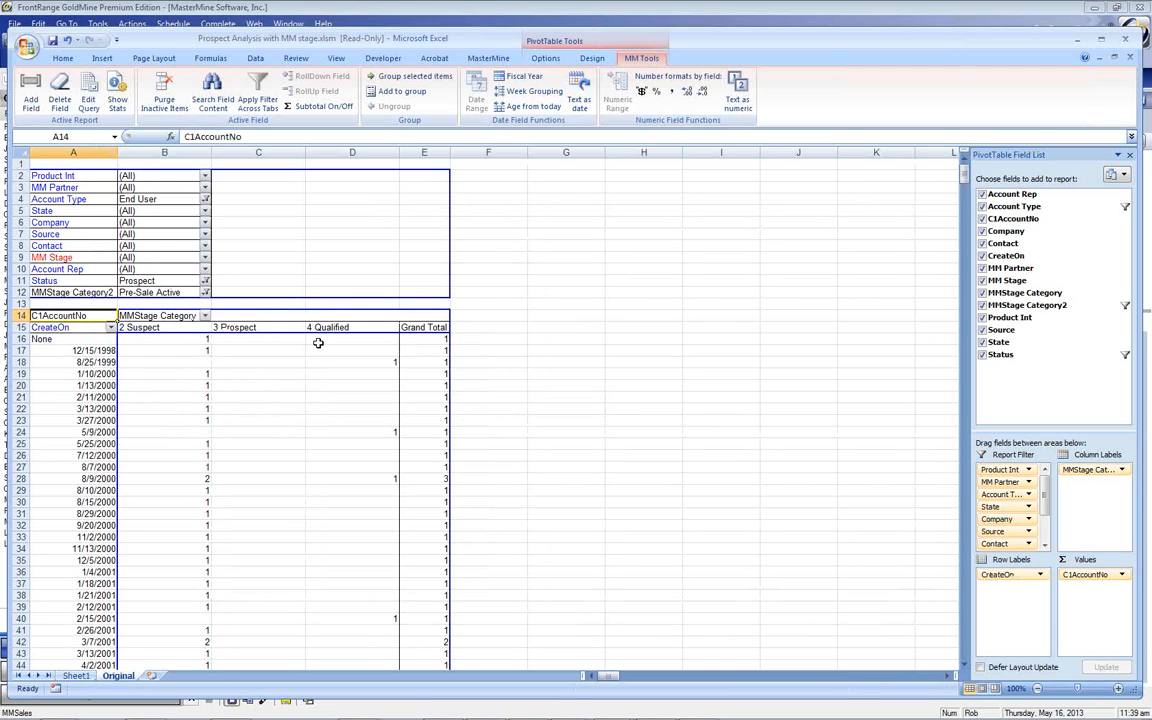
{"action": "left_click", "coordinate": [85, 372]}
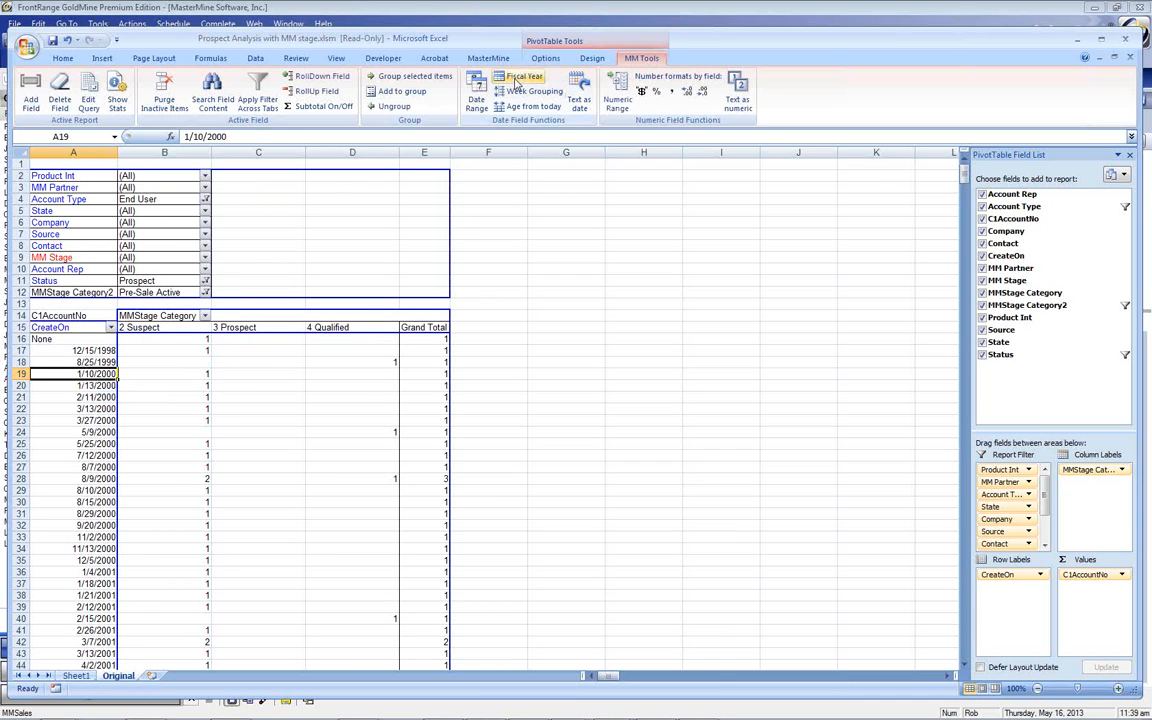
{"action": "left_click", "coordinate": [477, 97]}
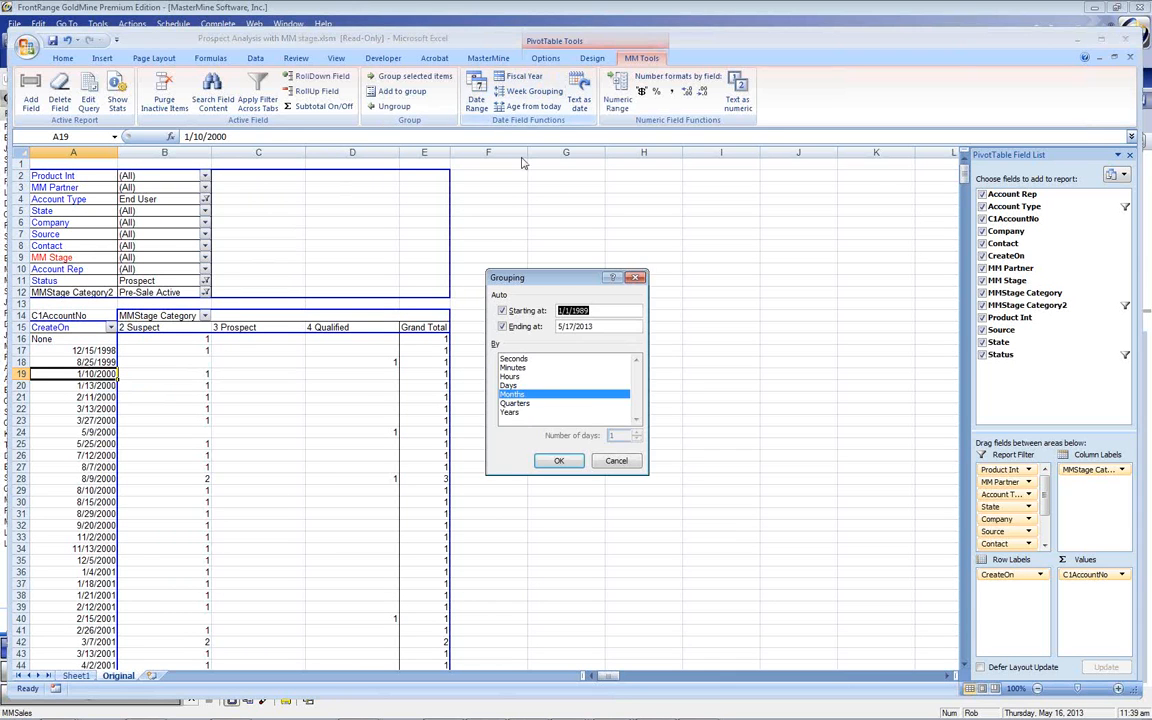
{"action": "left_click", "coordinate": [512, 412]}
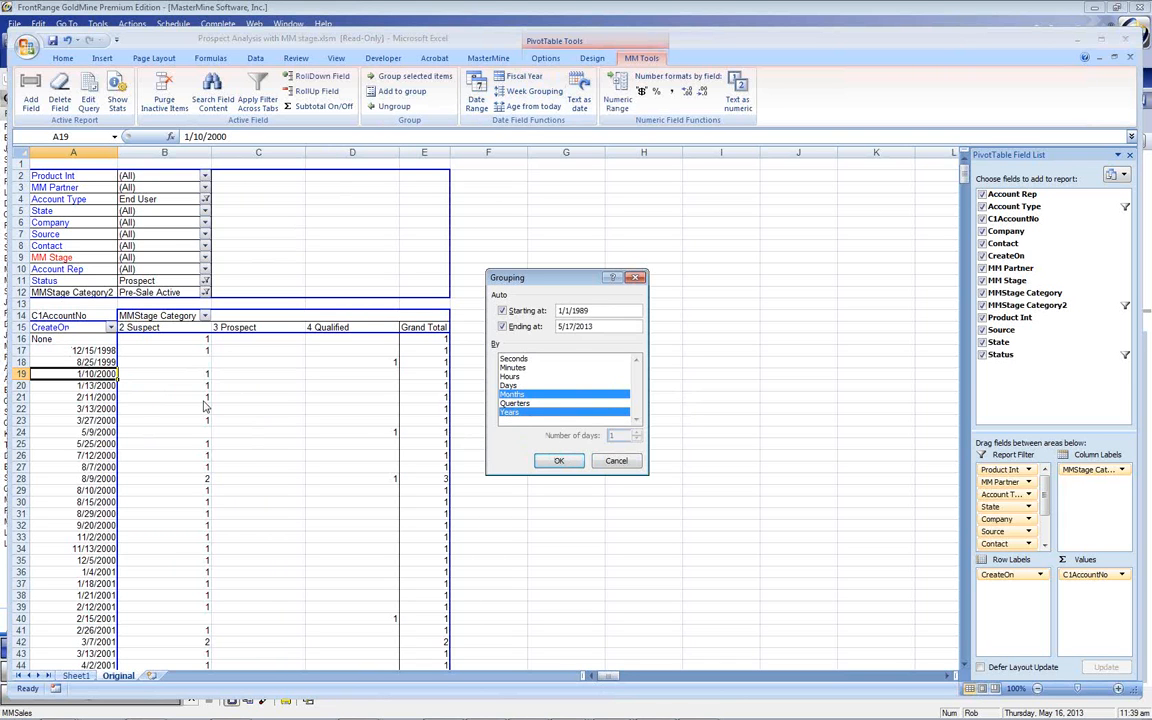
{"action": "left_click", "coordinate": [555, 461]}
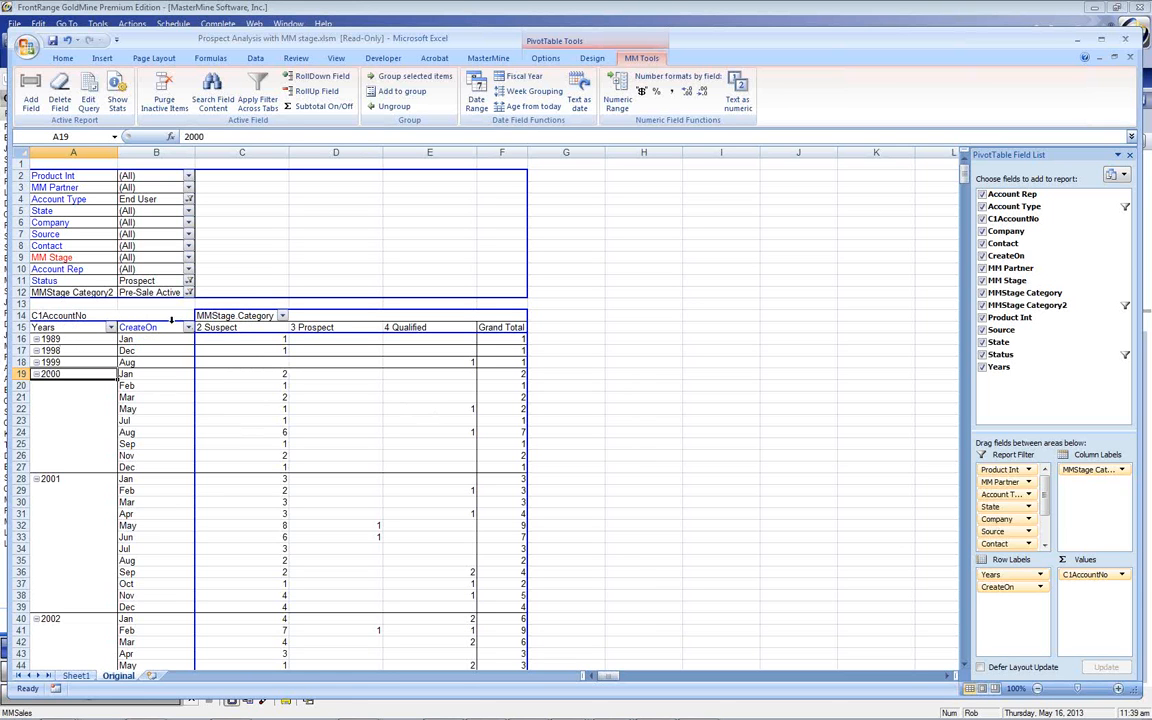
Collapse the 2000, 2001 and 2002 year groups into single summary rows
{"action": "left_click", "coordinate": [36, 375]}
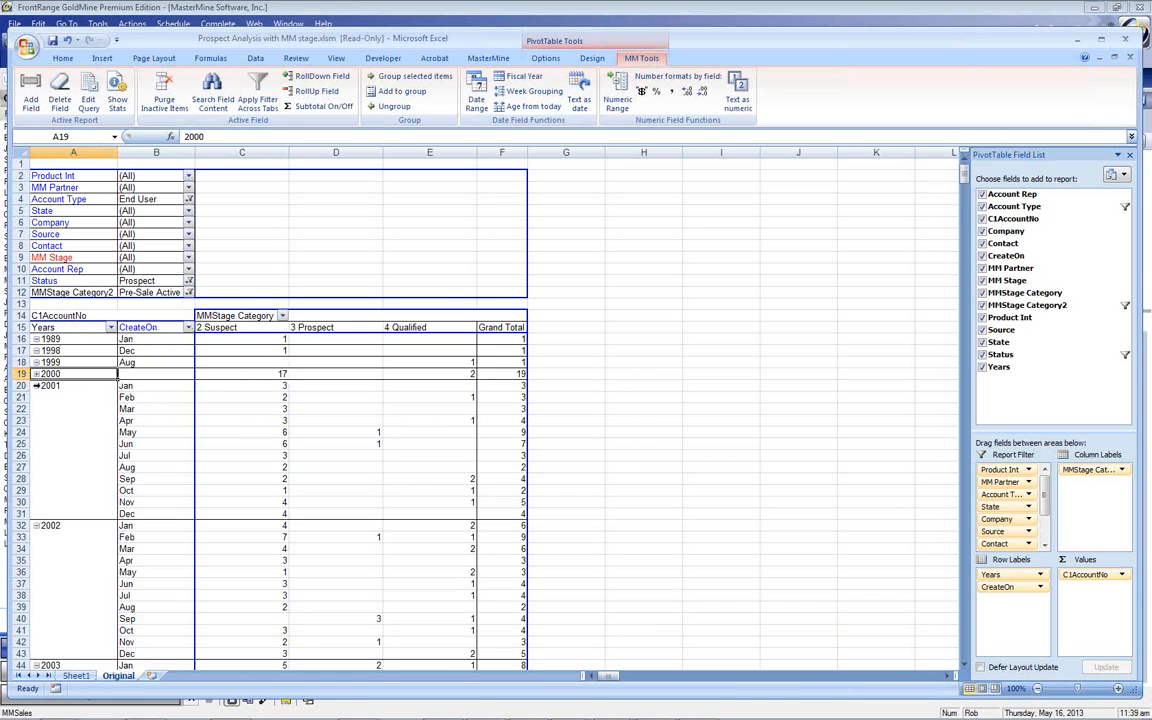
{"action": "left_click", "coordinate": [36, 386]}
{"action": "left_click", "coordinate": [36, 398]}
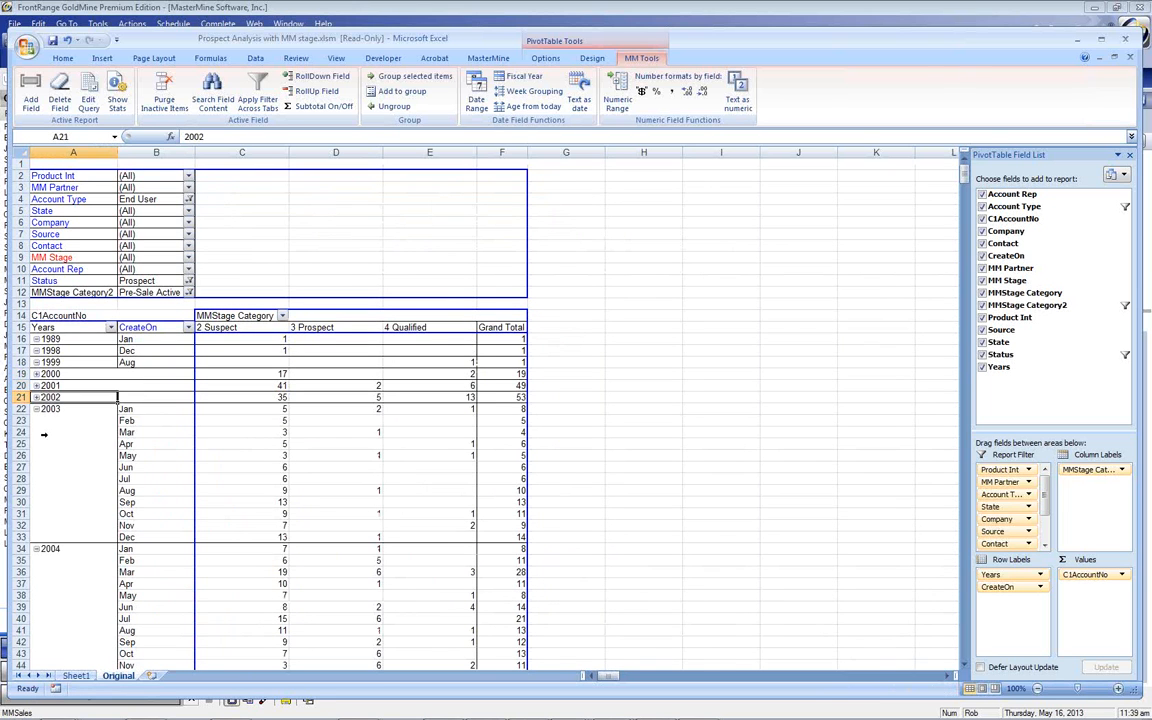
Filter the pivot to years 2011–2013 only and move CreateOn into the report filters
{"action": "left_click", "coordinate": [111, 328]}
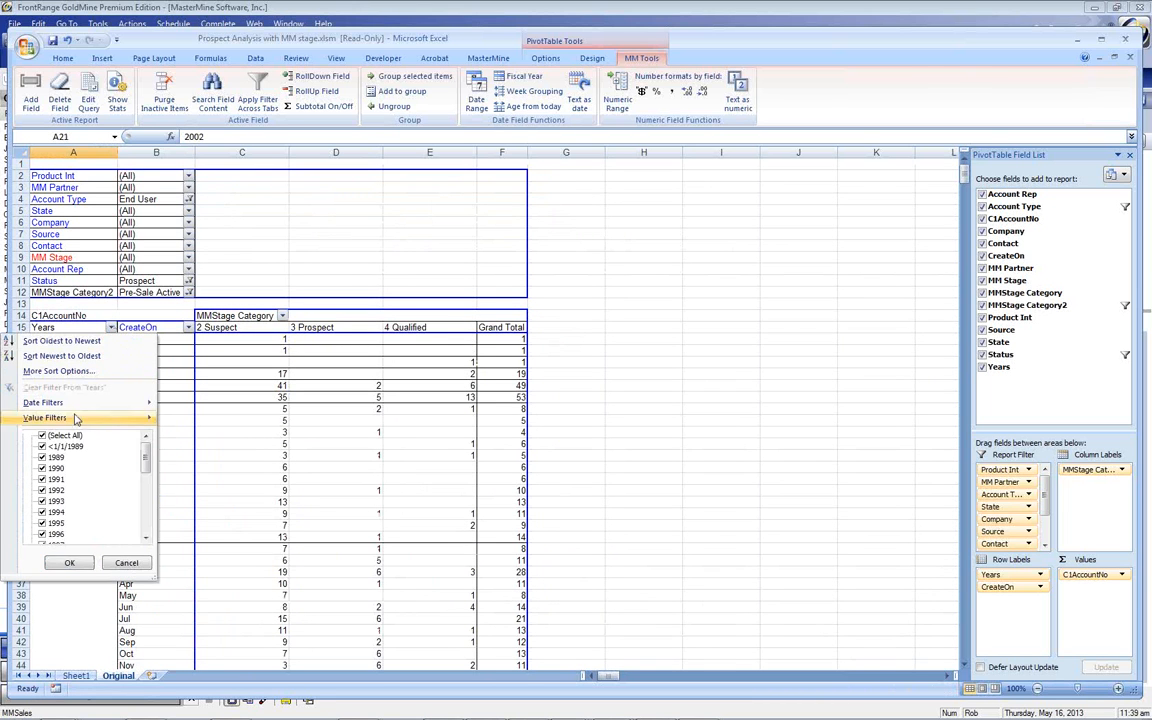
{"action": "left_click", "coordinate": [42, 436]}
{"action": "left_click_drag", "start_coordinate": [143, 465], "coordinate": [144, 509]}
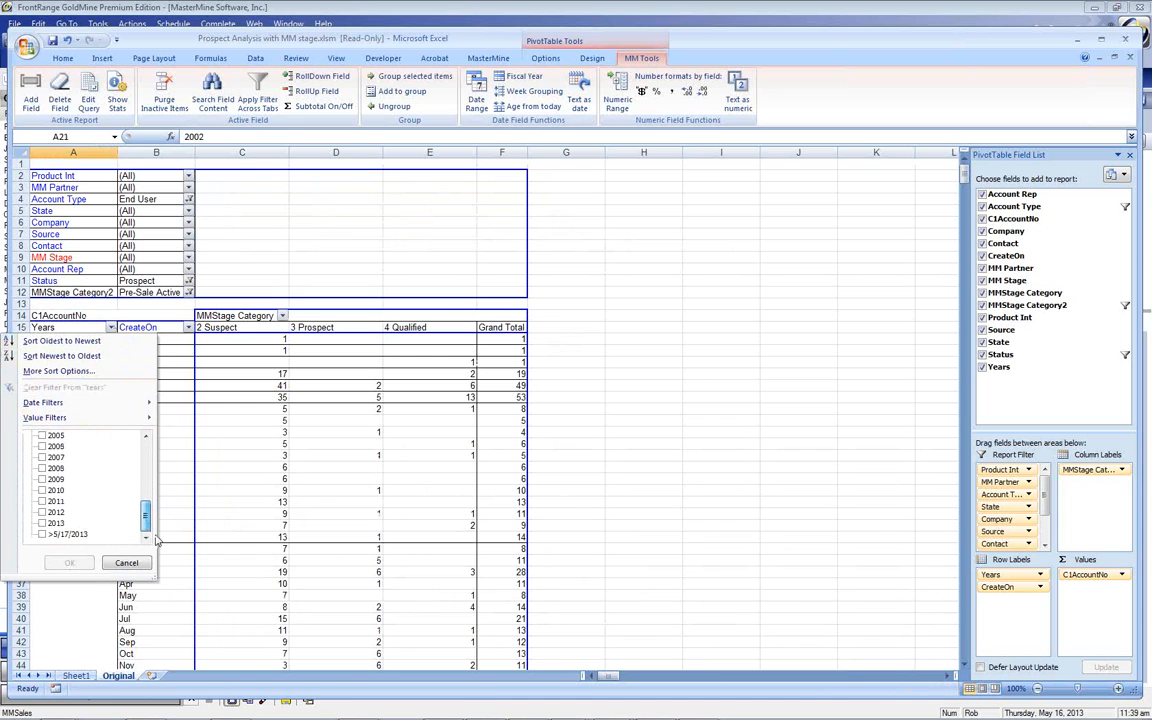
{"action": "left_click", "coordinate": [42, 523]}
{"action": "left_click", "coordinate": [42, 512]}
{"action": "left_click", "coordinate": [42, 501]}
{"action": "left_click", "coordinate": [80, 564]}
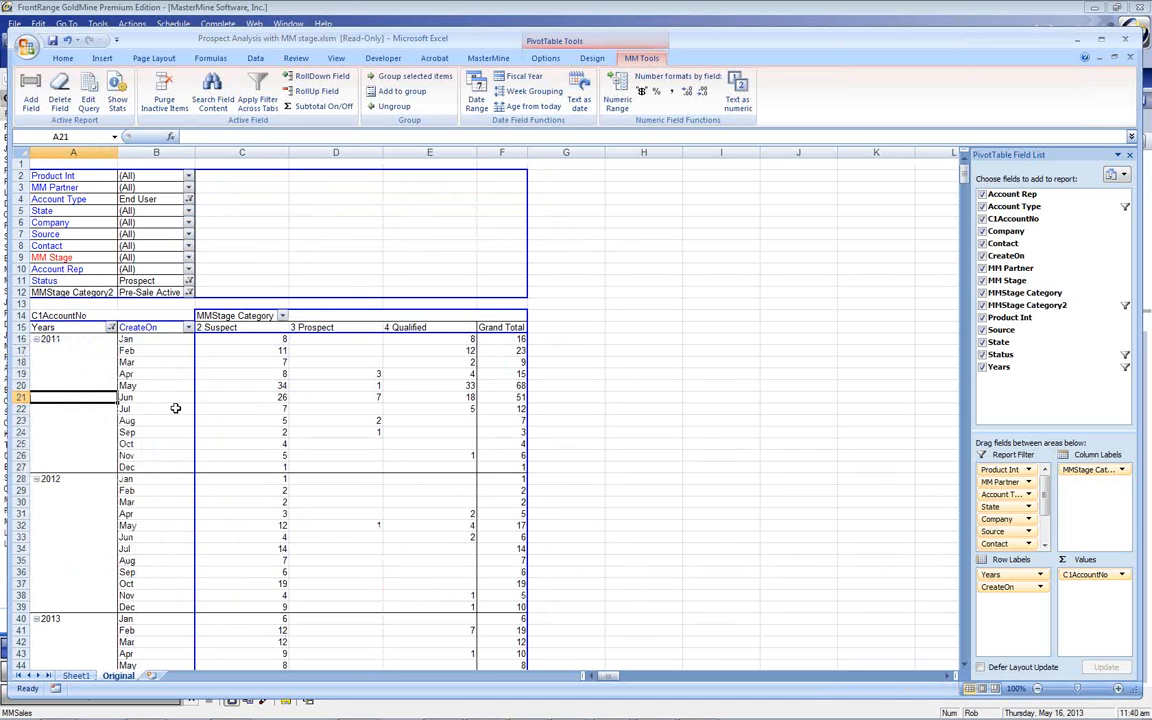
{"action": "left_click", "coordinate": [152, 329]}
{"action": "left_click_drag", "start_coordinate": [152, 329], "coordinate": [90, 264]}
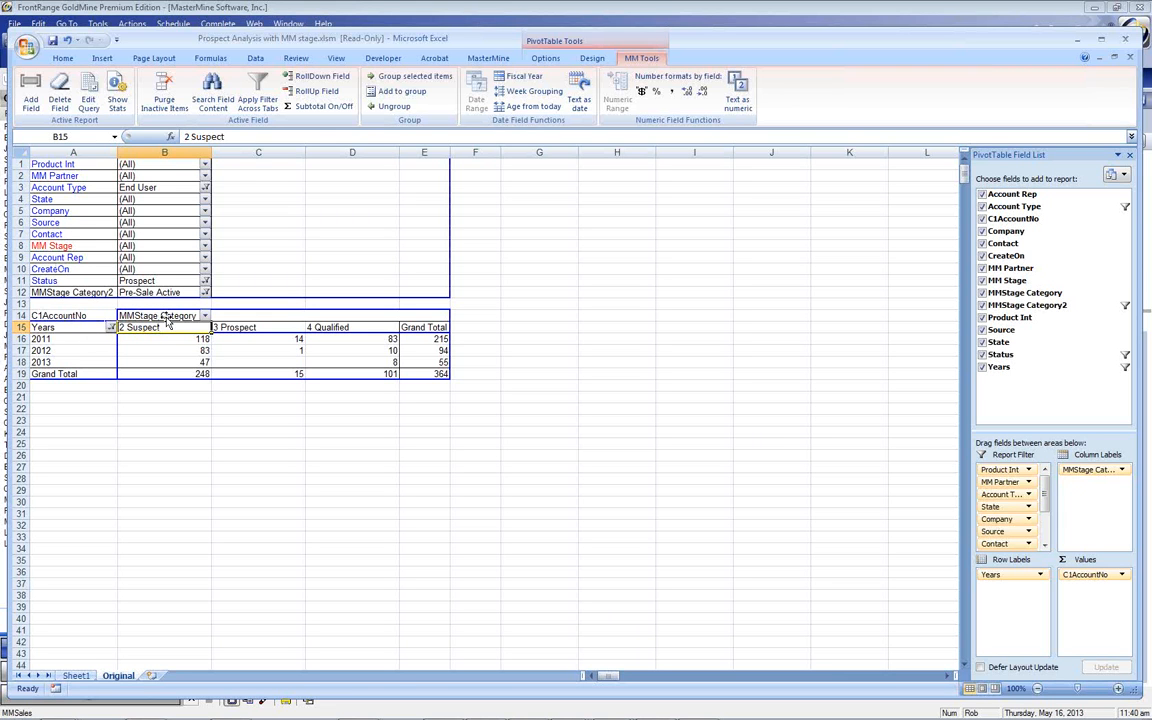
Move Years into the report filters and list Account Rep as the pivot rows
{"action": "mouse_move", "coordinate": [341, 356]}
{"action": "key", "text": "alt+Tab"}
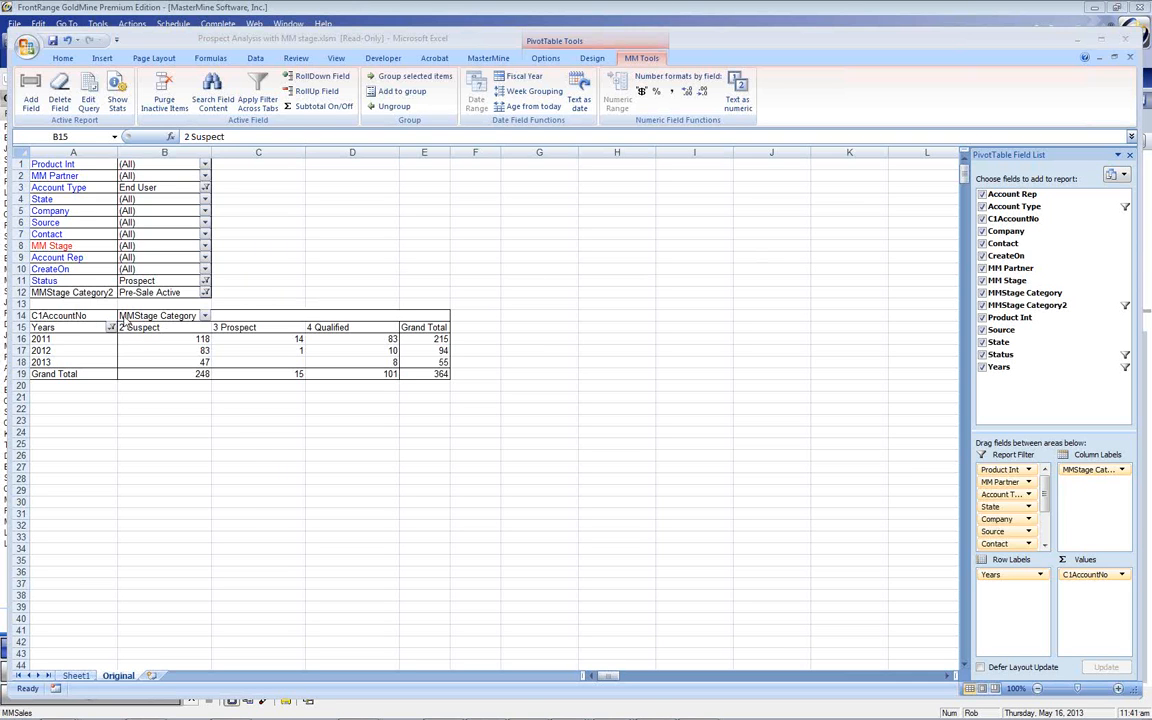
{"action": "left_click_drag", "start_coordinate": [72, 328], "coordinate": [76, 281]}
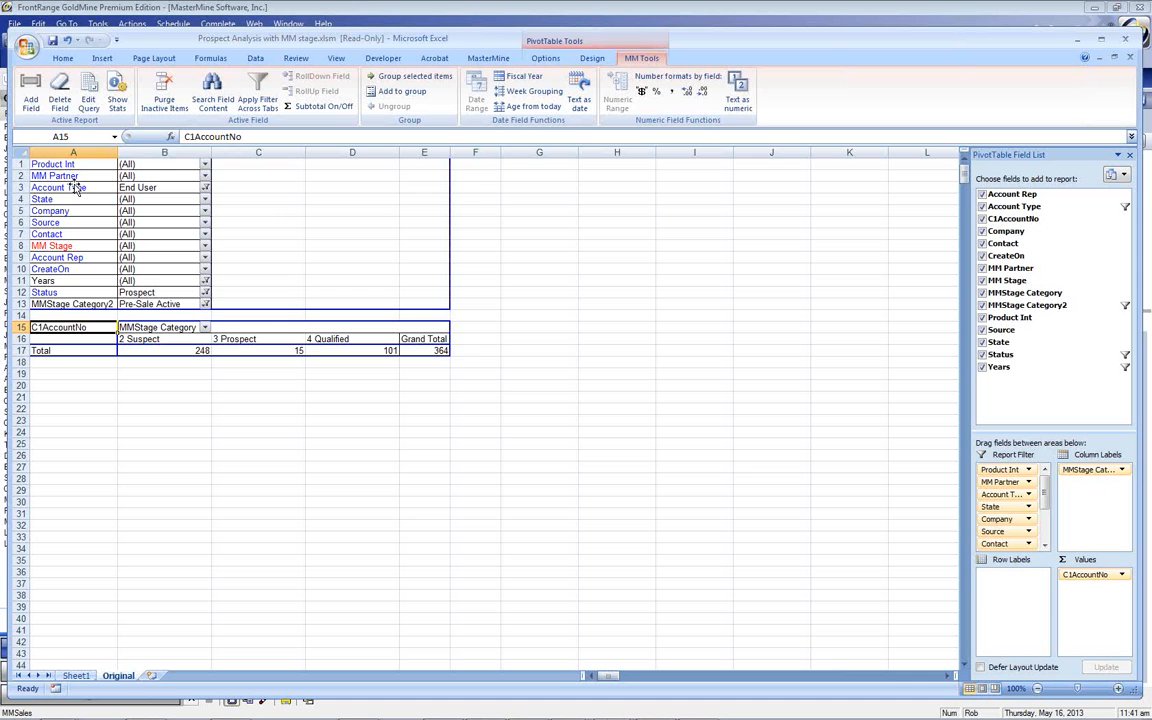
{"action": "left_click_drag", "start_coordinate": [78, 258], "coordinate": [88, 360]}
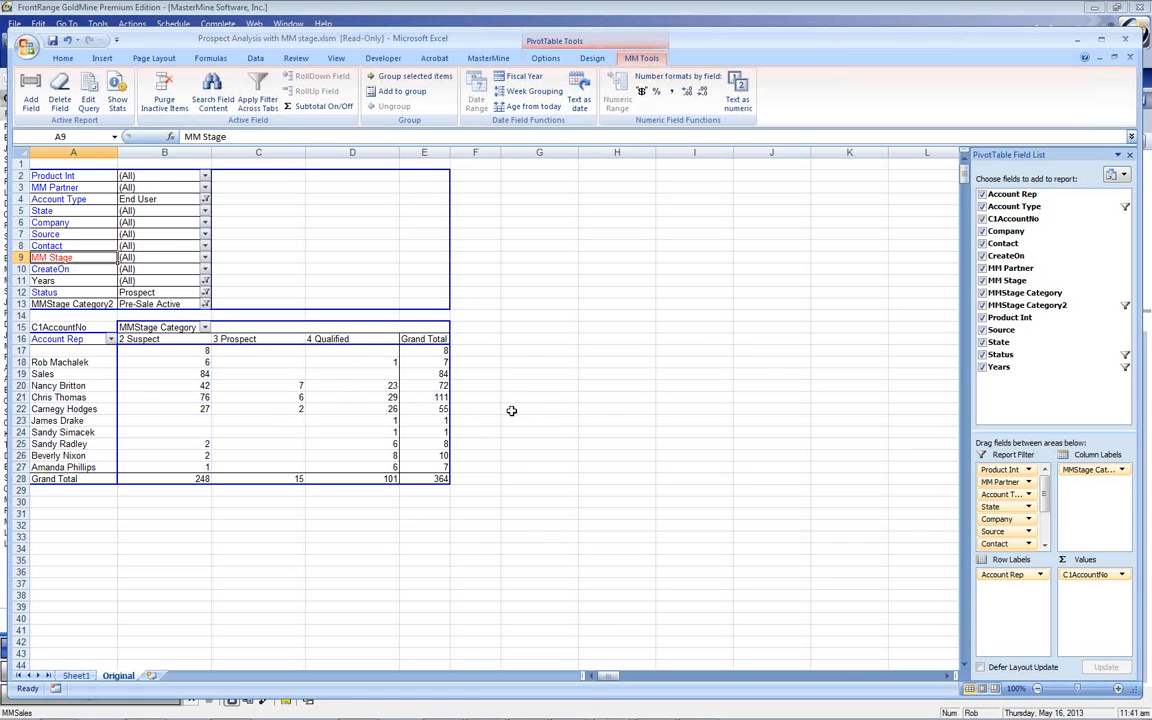
{"action": "left_click", "coordinate": [1077, 44]}
Relaunch MasterMine from GoldMine's toolbar and show its recently used report files
{"action": "left_click", "coordinate": [718, 62]}
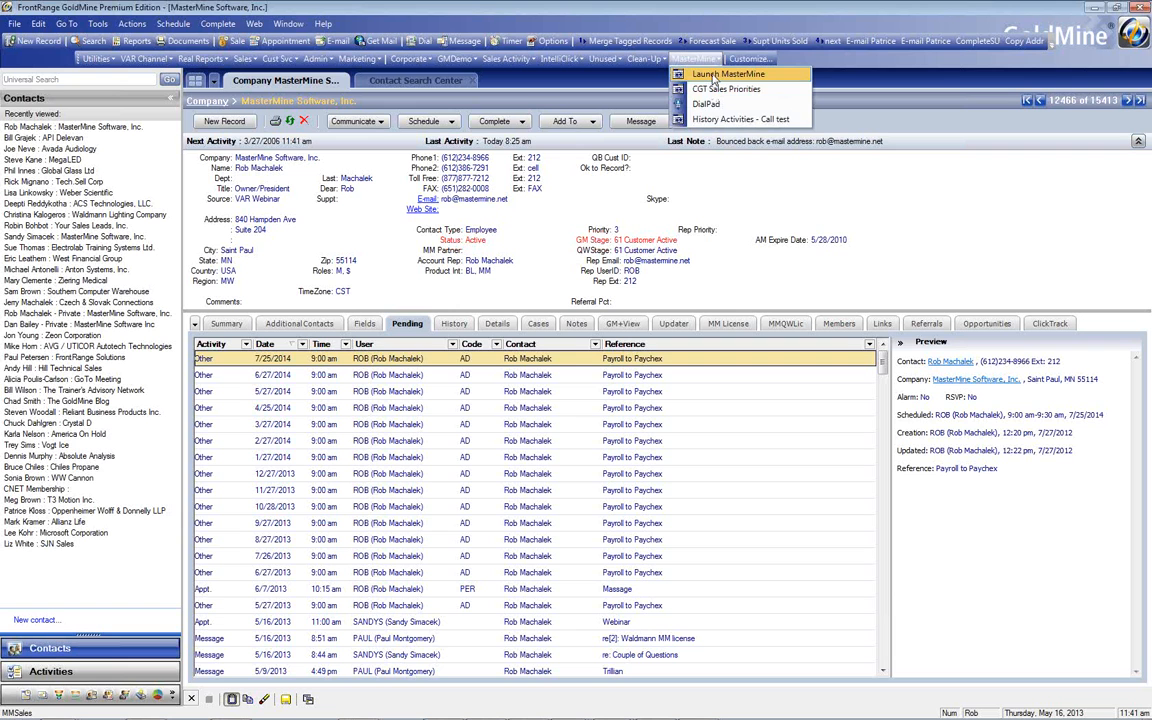
{"action": "left_click", "coordinate": [714, 76]}
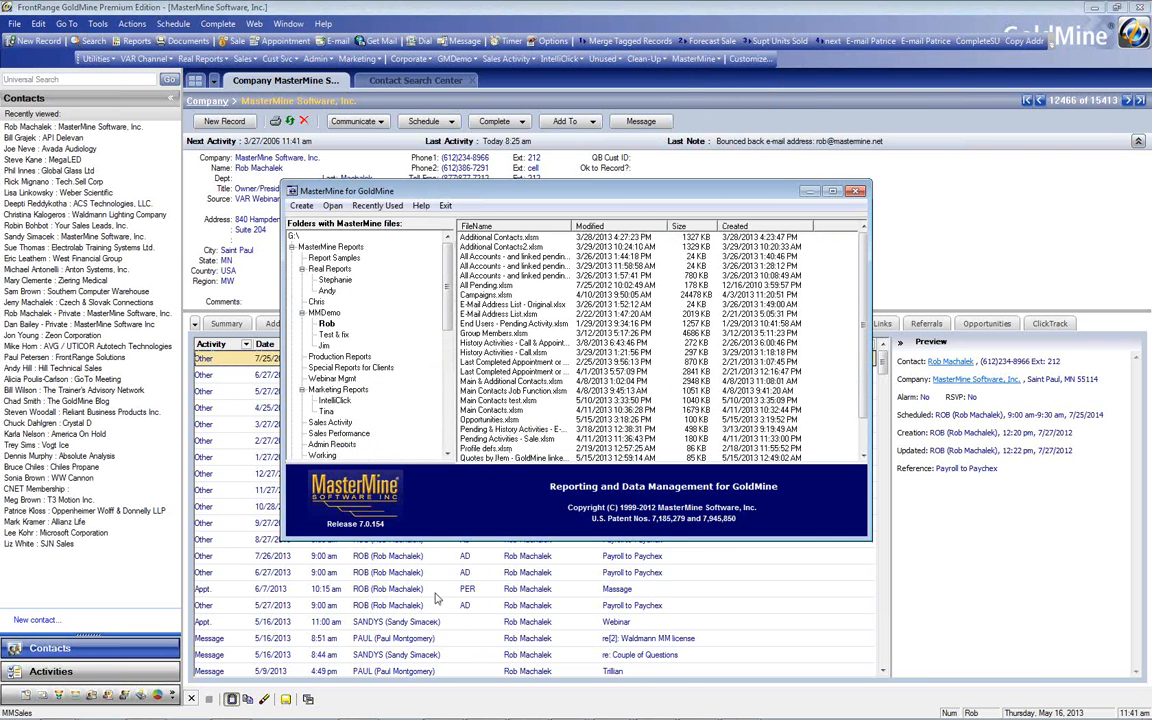
{"action": "left_click", "coordinate": [388, 206]}
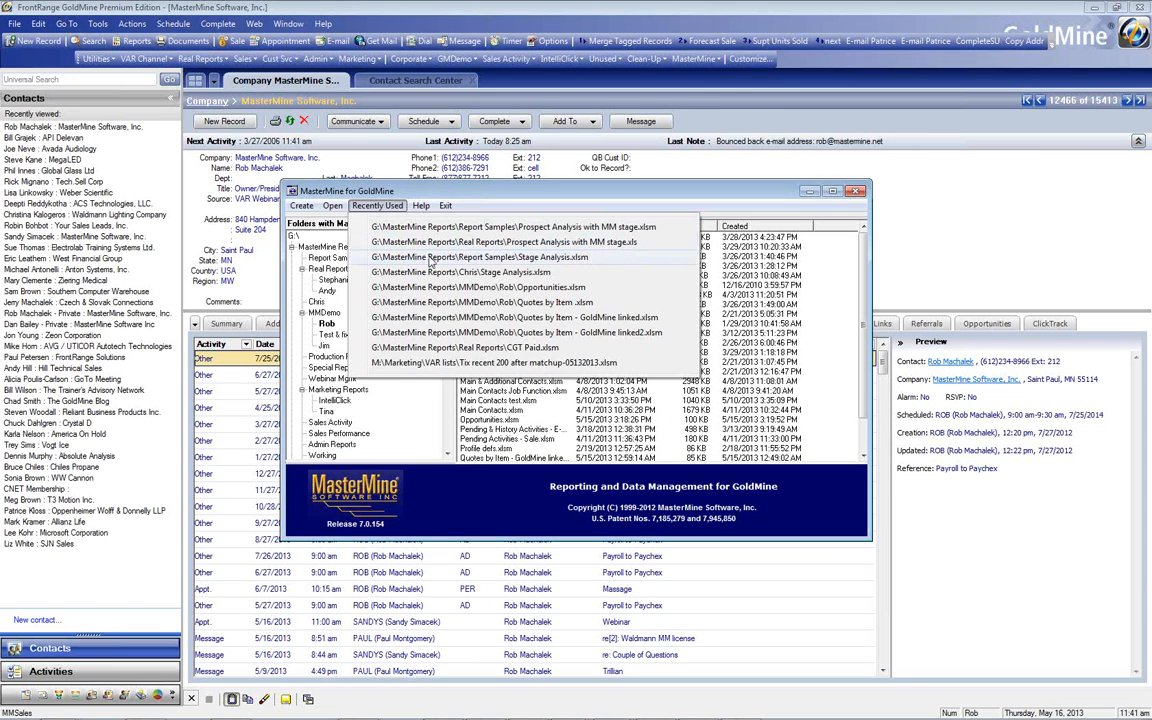
Open Report Samples\Stage Analysis.xlsm and move Product from the rows into the report filters
{"action": "left_click", "coordinate": [429, 258]}
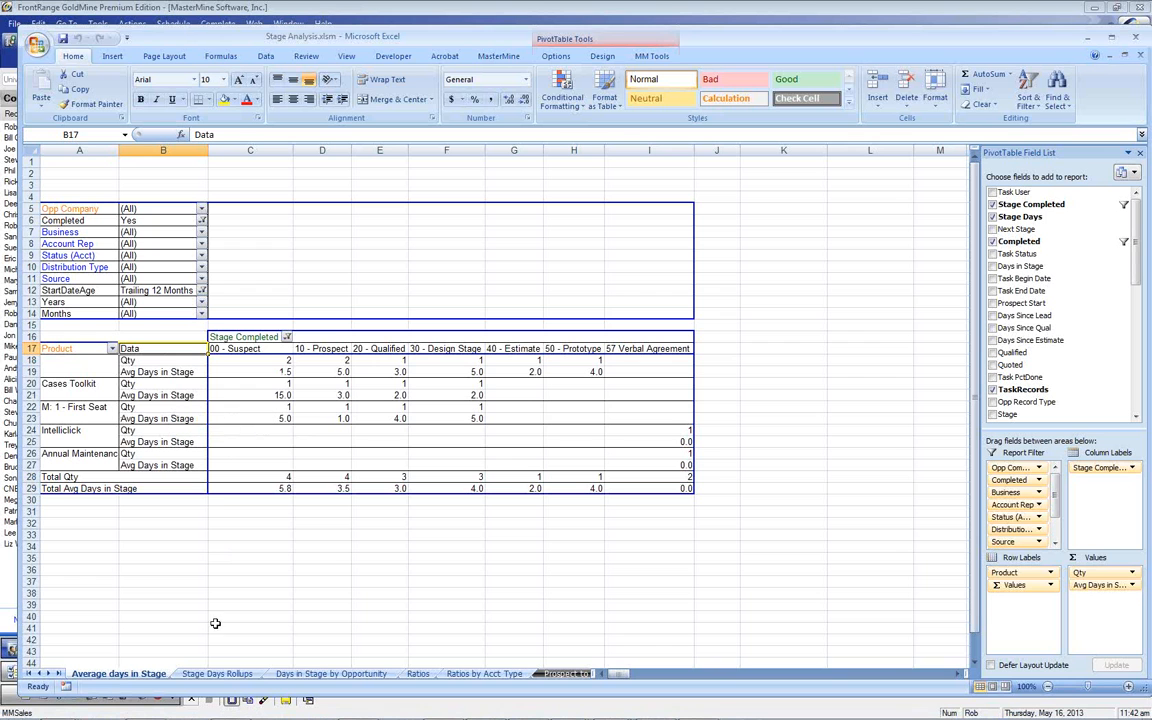
{"action": "left_click_drag", "start_coordinate": [83, 350], "coordinate": [75, 305]}
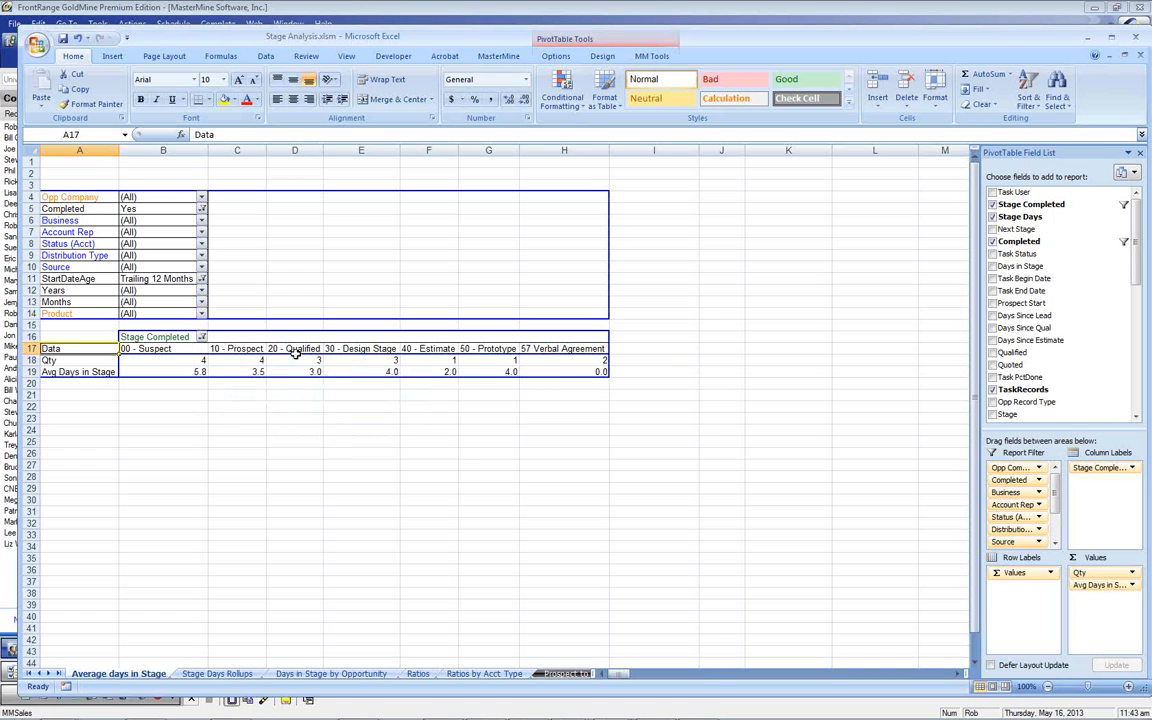
Check the Qty counts for stages 00 - Suspect through 57 Verbal Agreement
{"action": "left_click", "coordinate": [195, 360]}
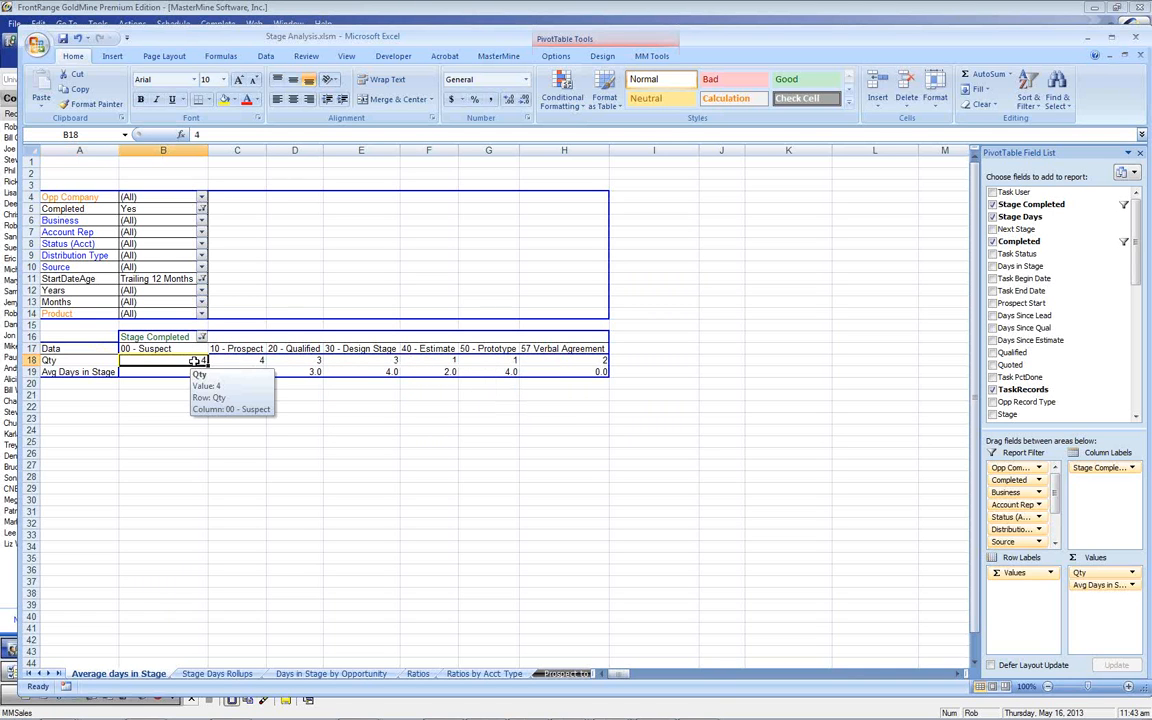
{"action": "left_click", "coordinate": [246, 361]}
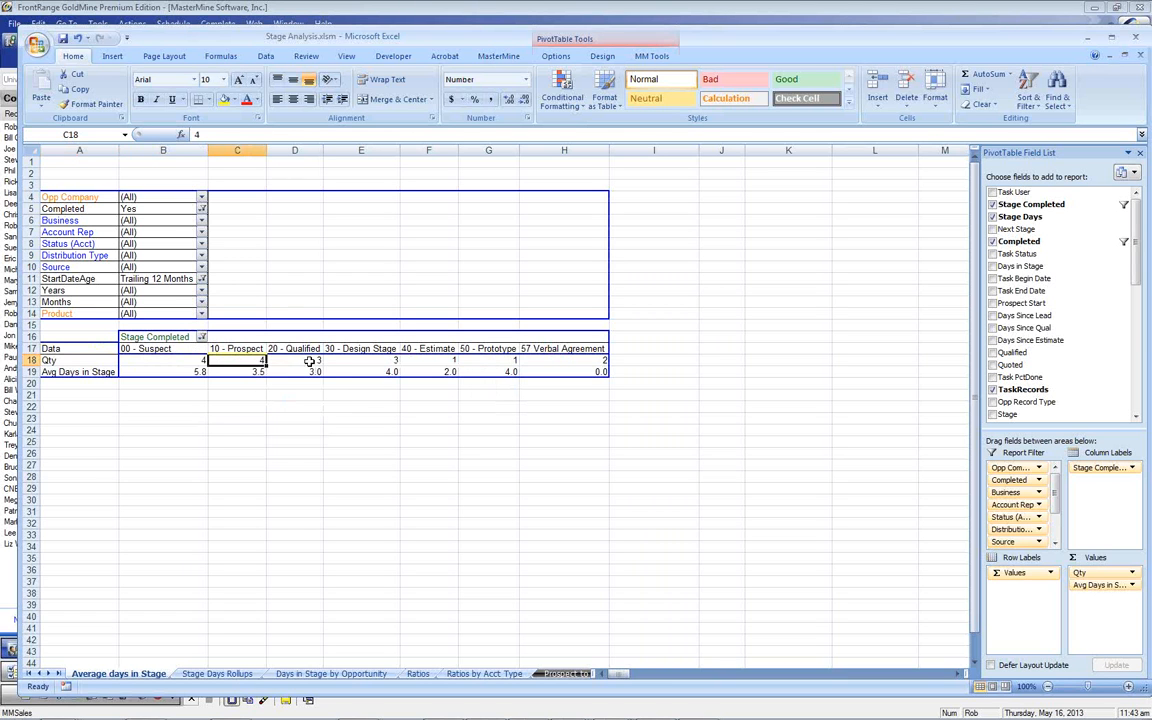
{"action": "left_click", "coordinate": [312, 362]}
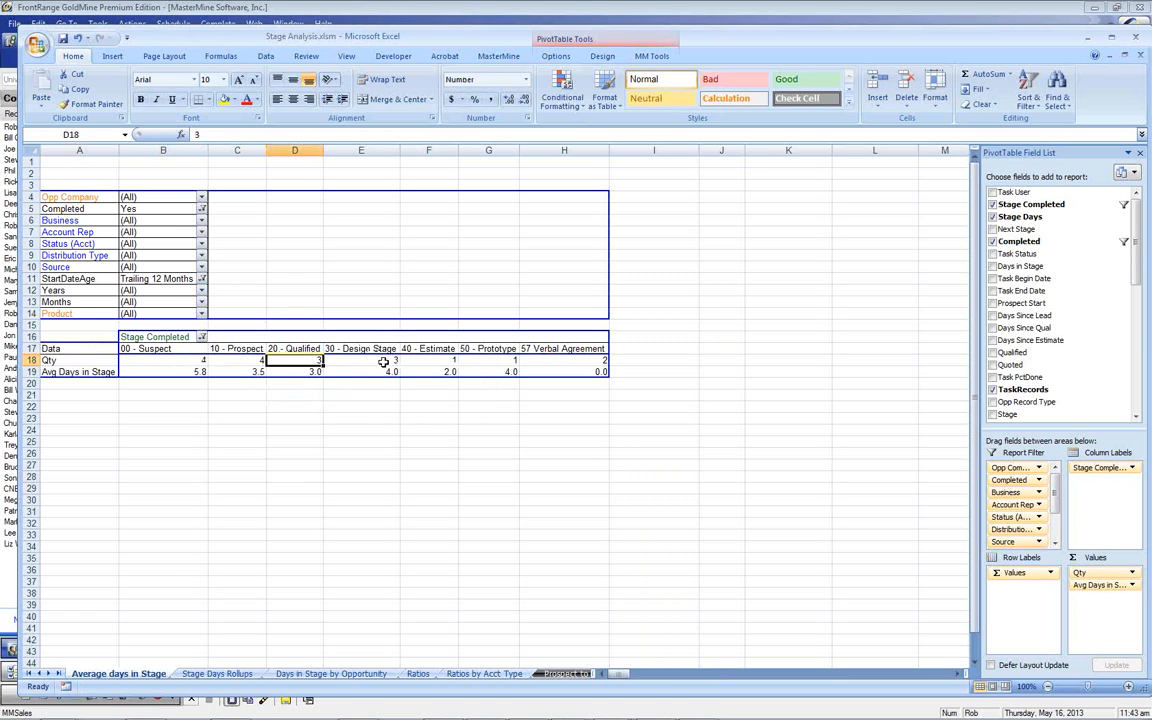
{"action": "left_click", "coordinate": [356, 363]}
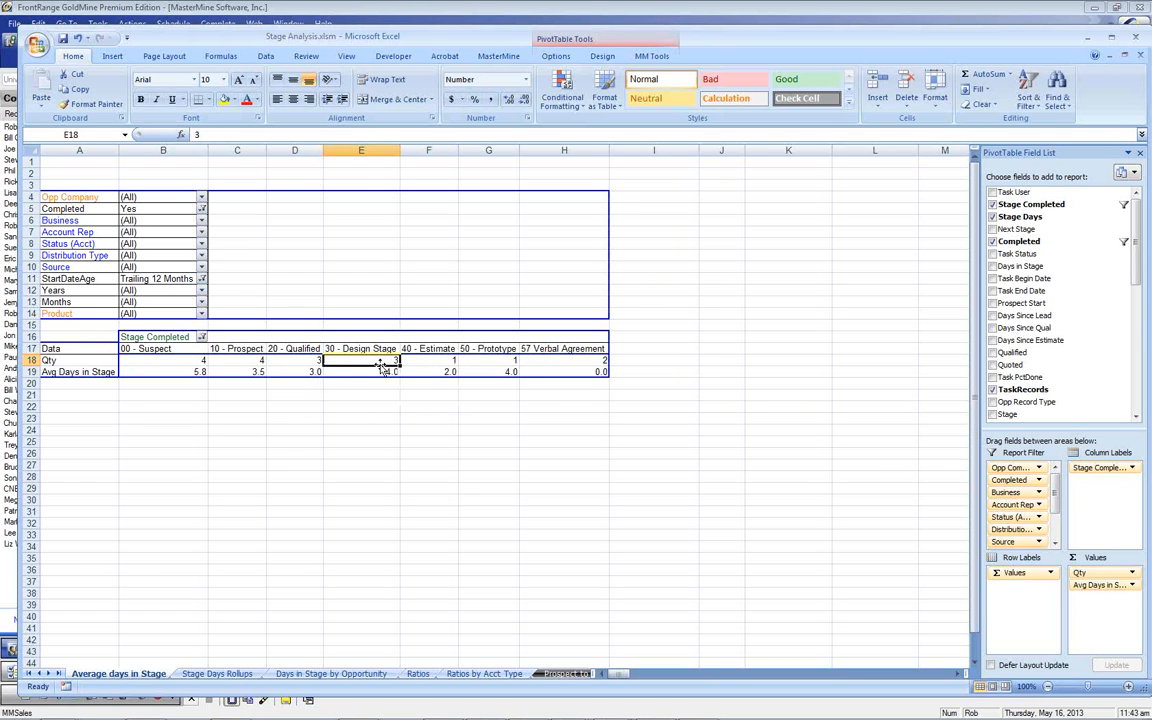
{"action": "left_click", "coordinate": [432, 361]}
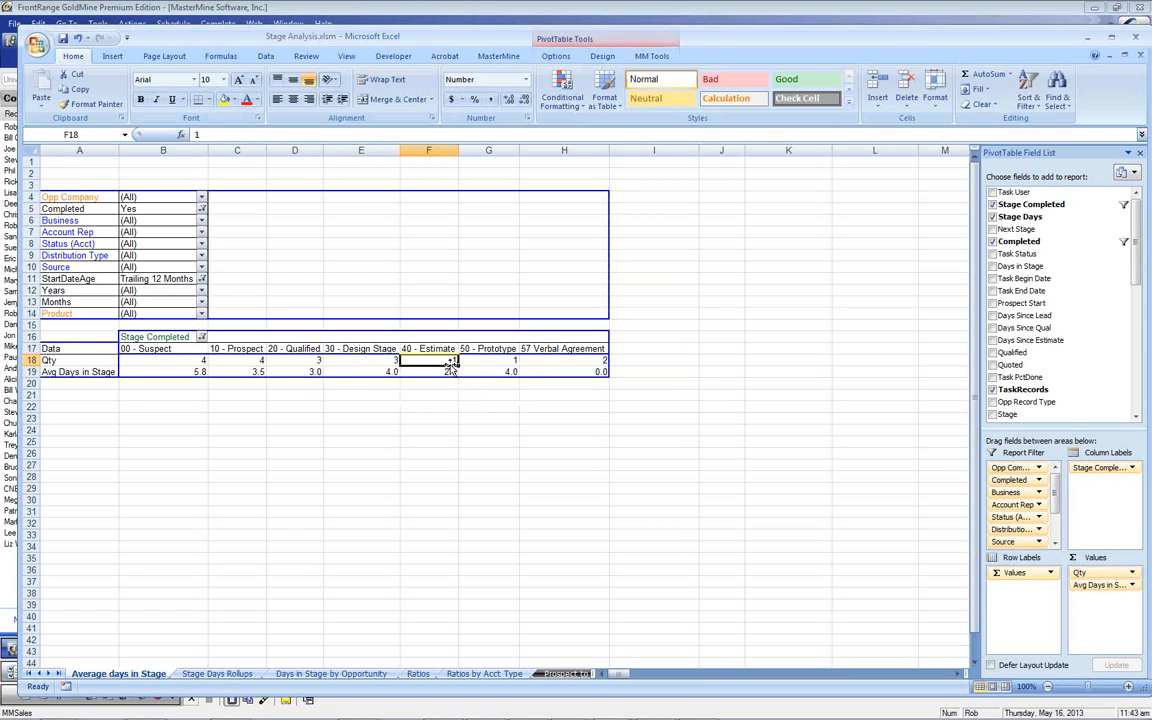
{"action": "left_click", "coordinate": [490, 361]}
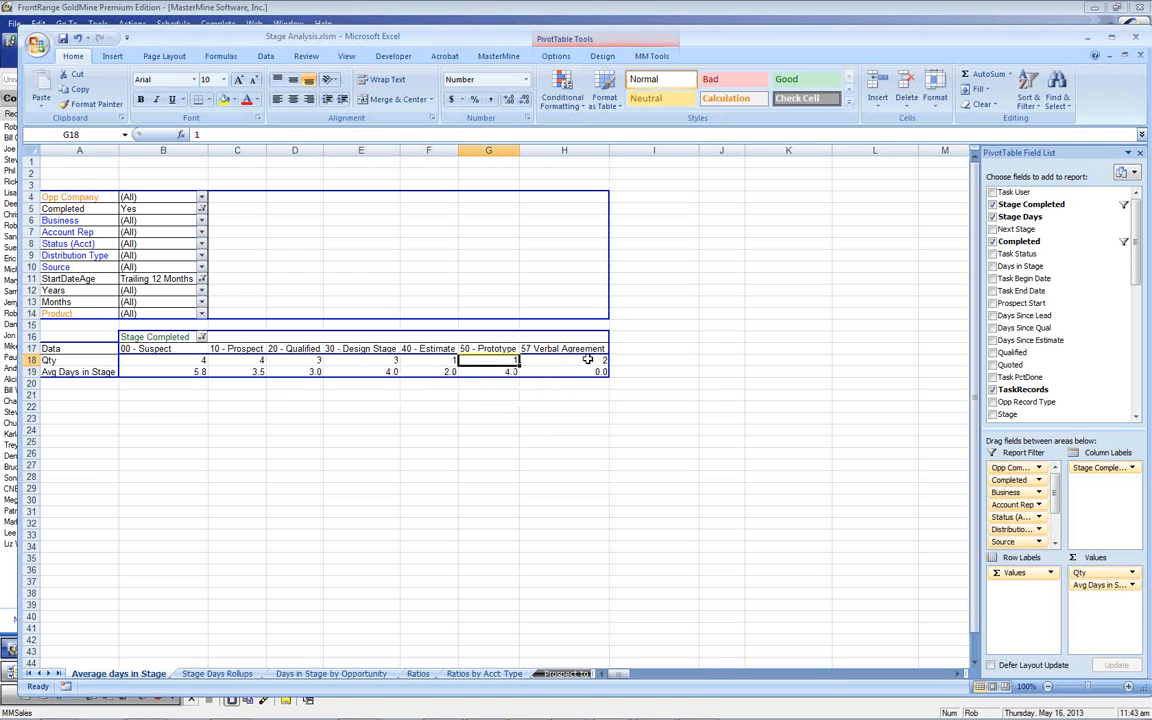
{"action": "left_click", "coordinate": [568, 361]}
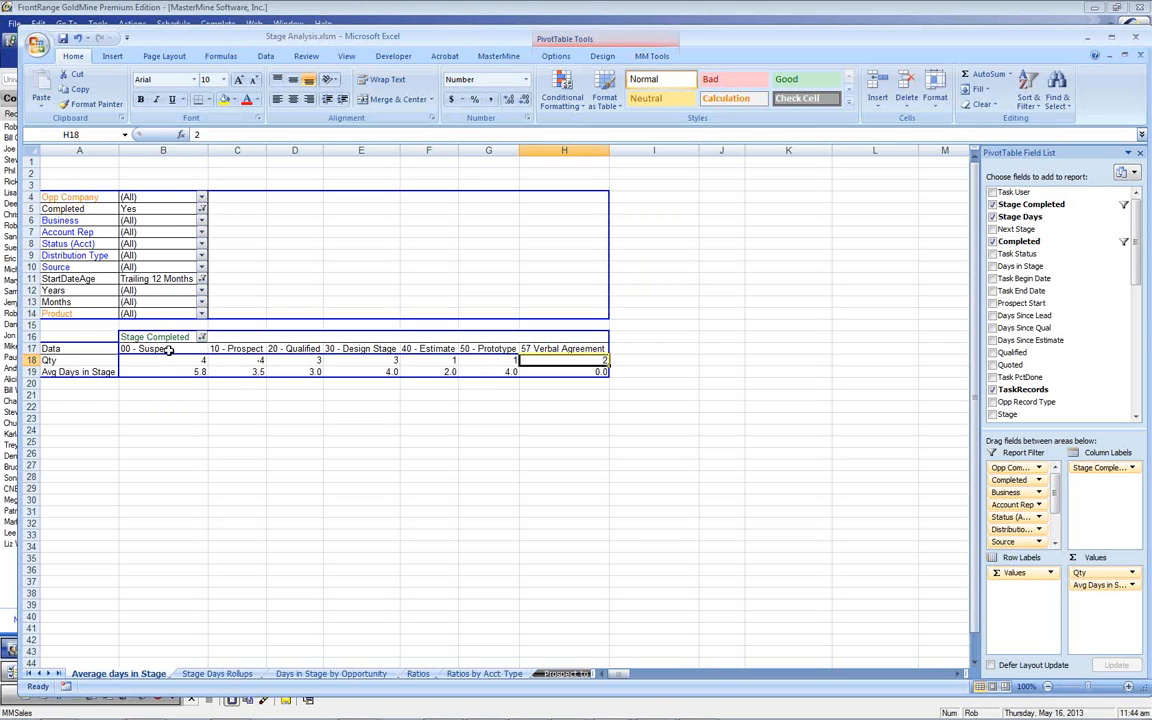
Check the average days per stage, including the exact 5.75 for 00 - Suspect
{"action": "mouse_move", "coordinate": [173, 365]}
{"action": "left_click", "coordinate": [180, 371]}
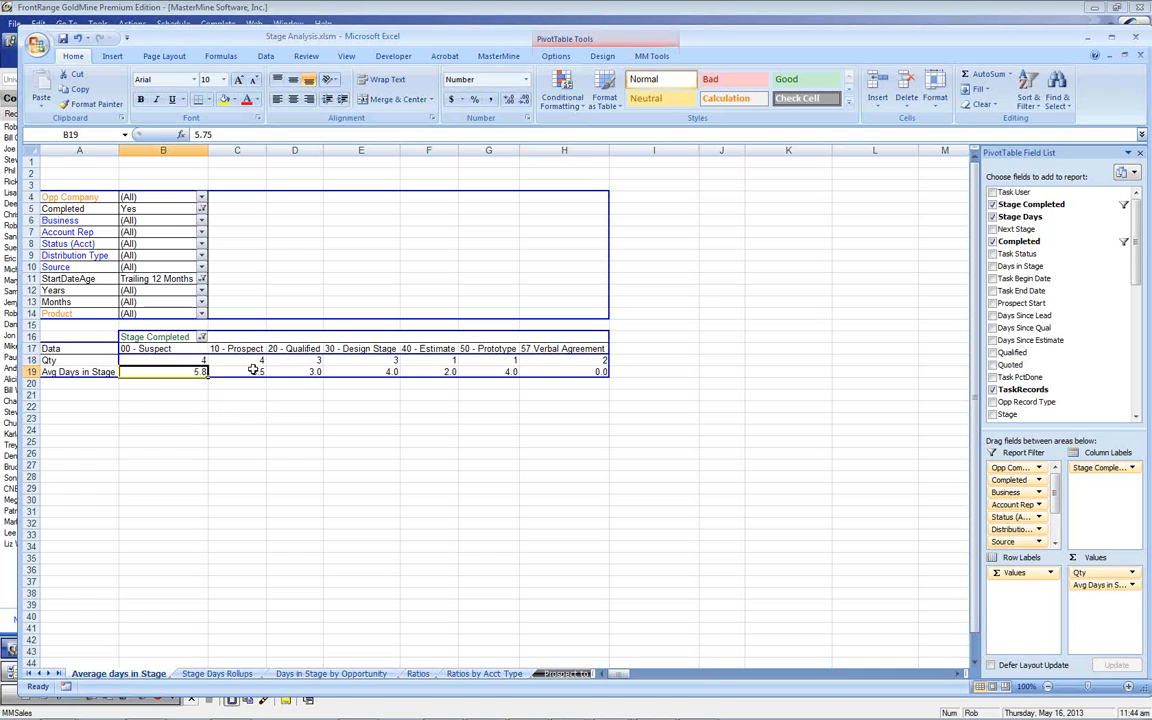
{"action": "left_click", "coordinate": [250, 371]}
{"action": "left_click", "coordinate": [300, 371]}
{"action": "left_click", "coordinate": [372, 370]}
{"action": "left_click", "coordinate": [445, 370]}
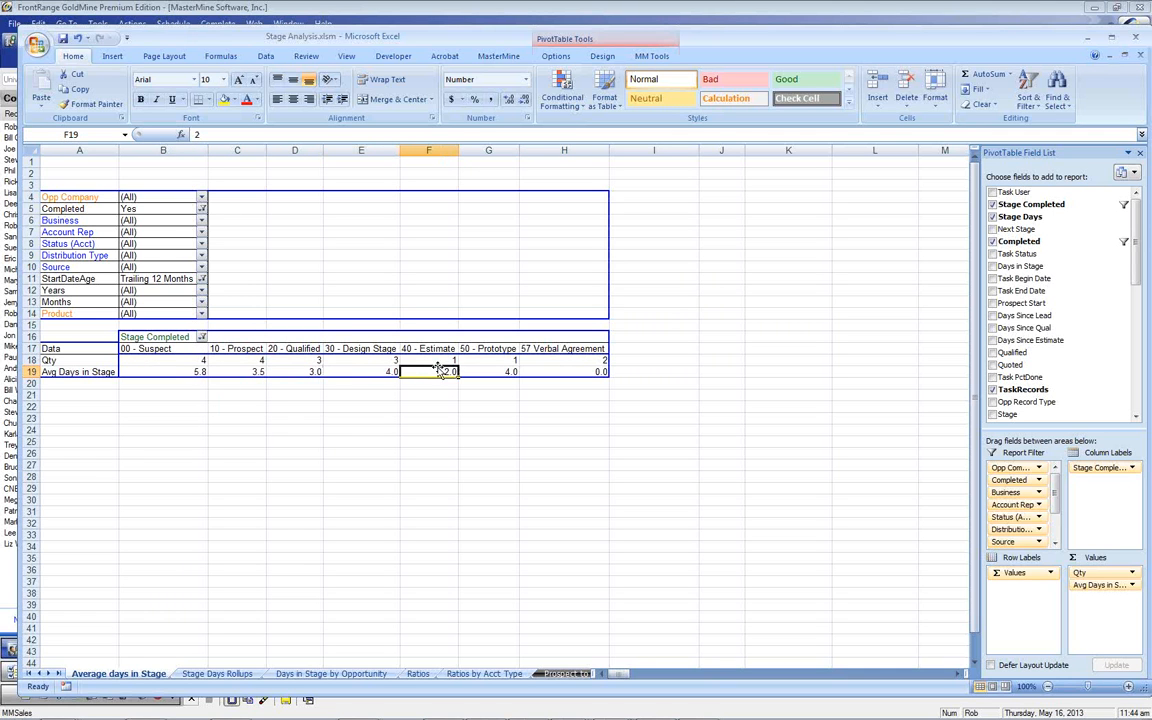
{"action": "left_click", "coordinate": [195, 371]}
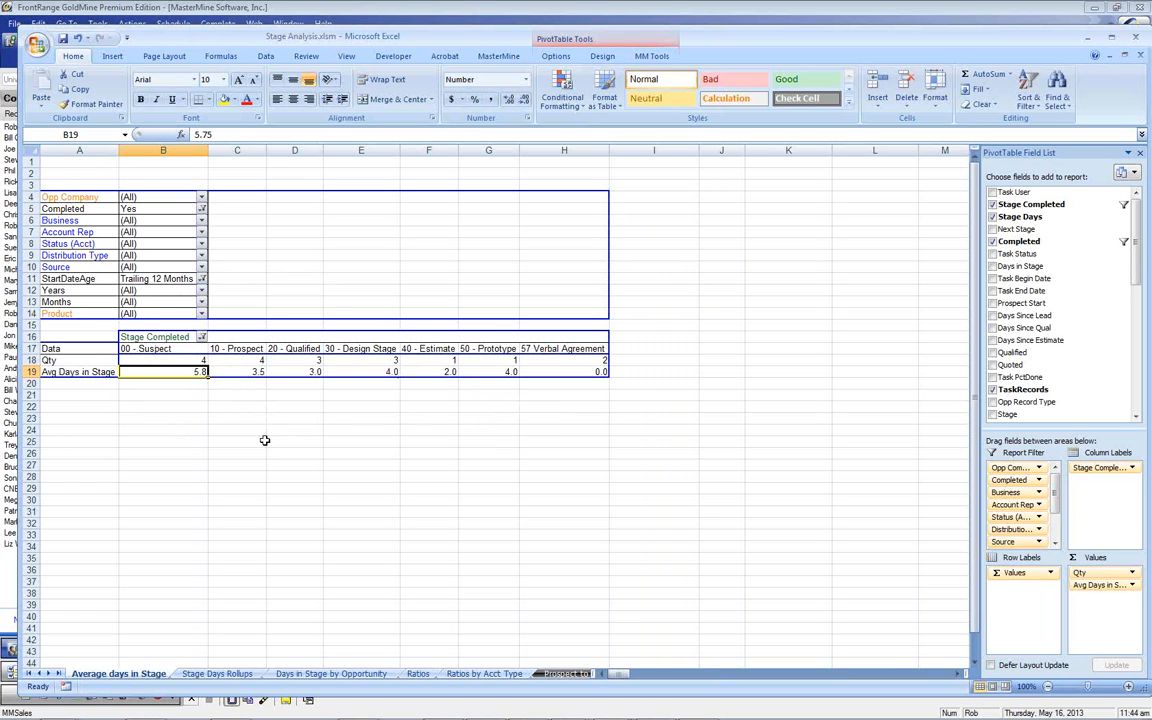
Move Product into the pivot rows and compare 20 - Qualified average days for Cases Toolkit and M: 1 - First Seat
{"action": "left_click_drag", "start_coordinate": [60, 313], "coordinate": [62, 370]}
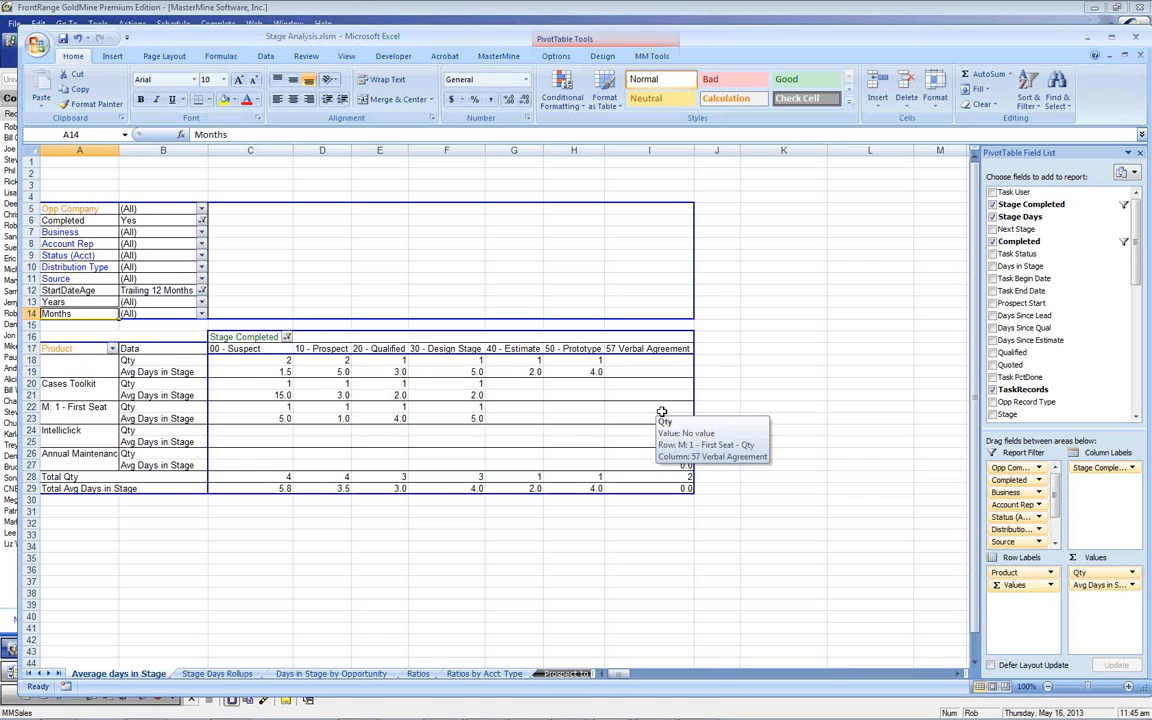
{"action": "left_click", "coordinate": [396, 418]}
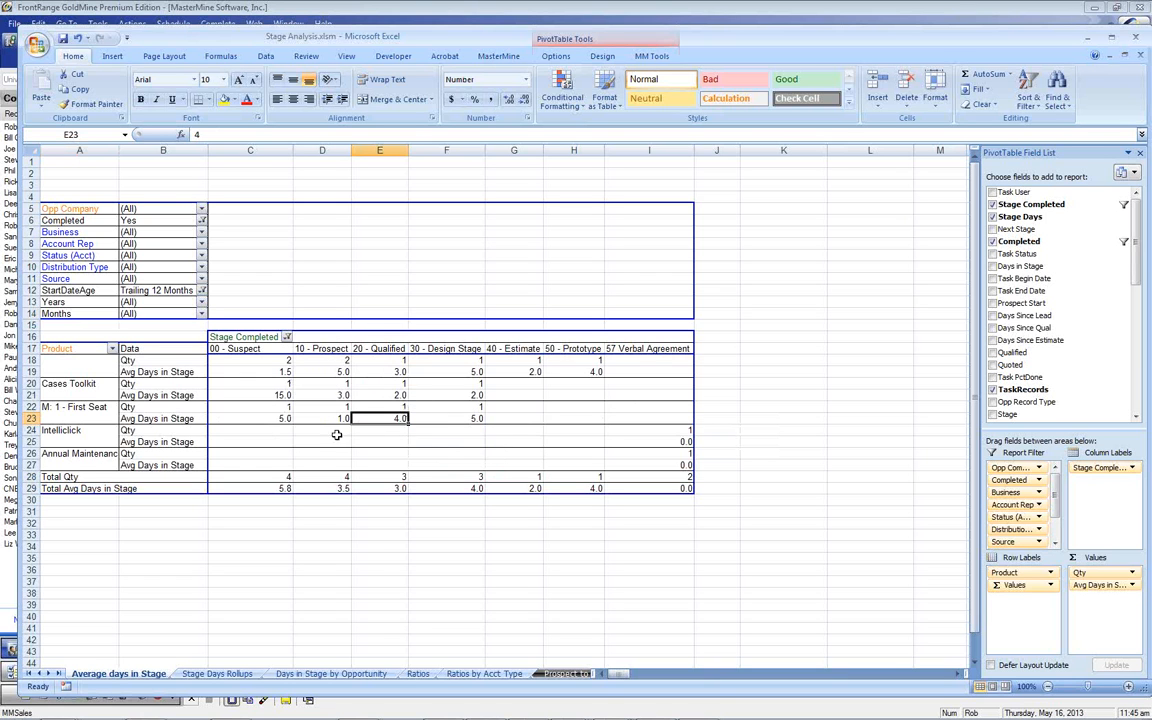
{"action": "left_click", "coordinate": [376, 395]}
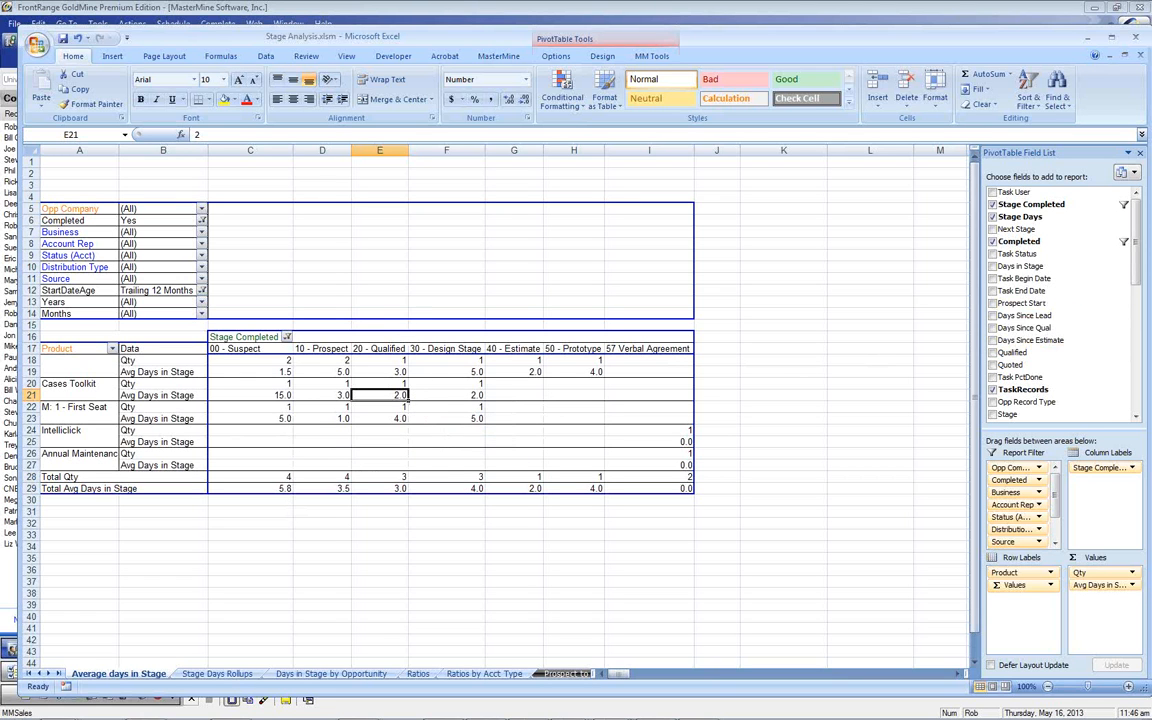
{"action": "mouse_move", "coordinate": [386, 413]}
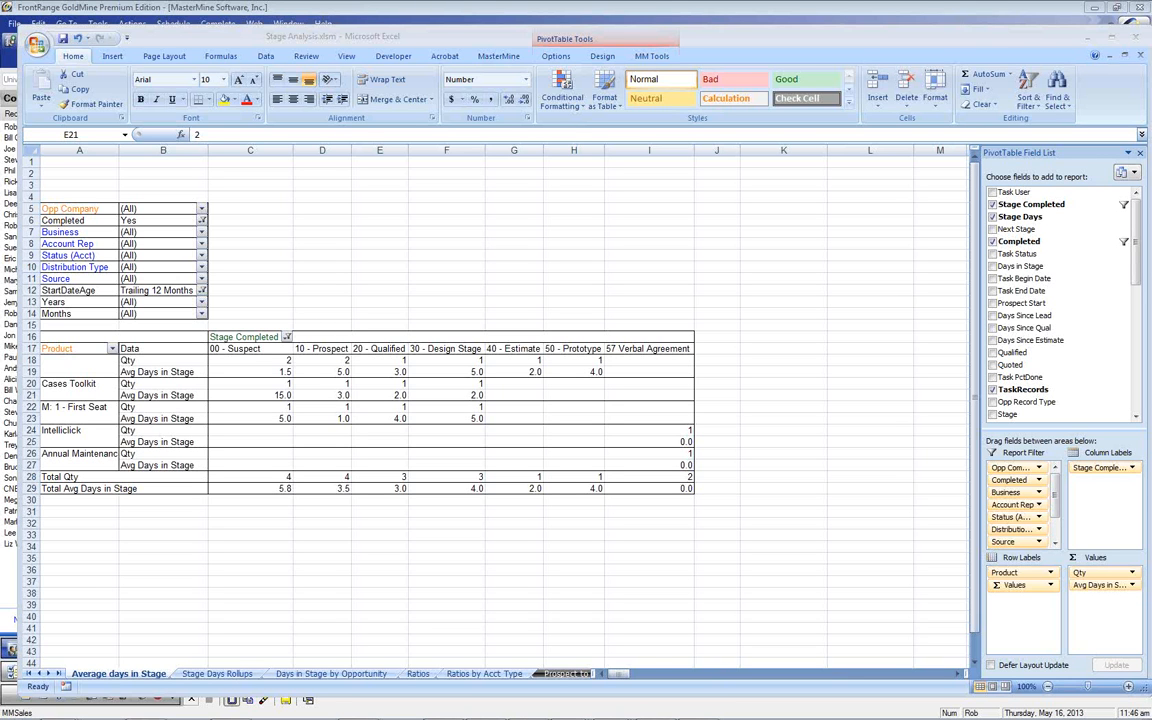
{"action": "left_click", "coordinate": [83, 350]}
Return Product to the filters, then briefly split stages by Business before restoring it
{"action": "left_click_drag", "start_coordinate": [83, 350], "coordinate": [90, 278]}
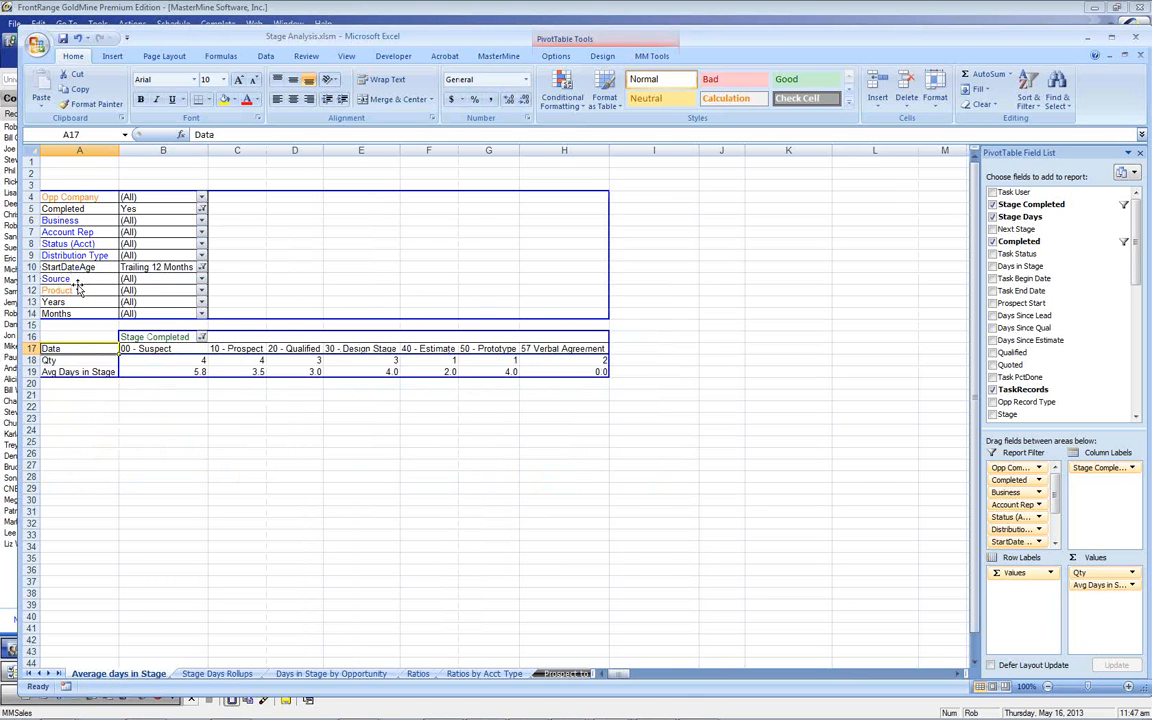
{"action": "left_click", "coordinate": [85, 196]}
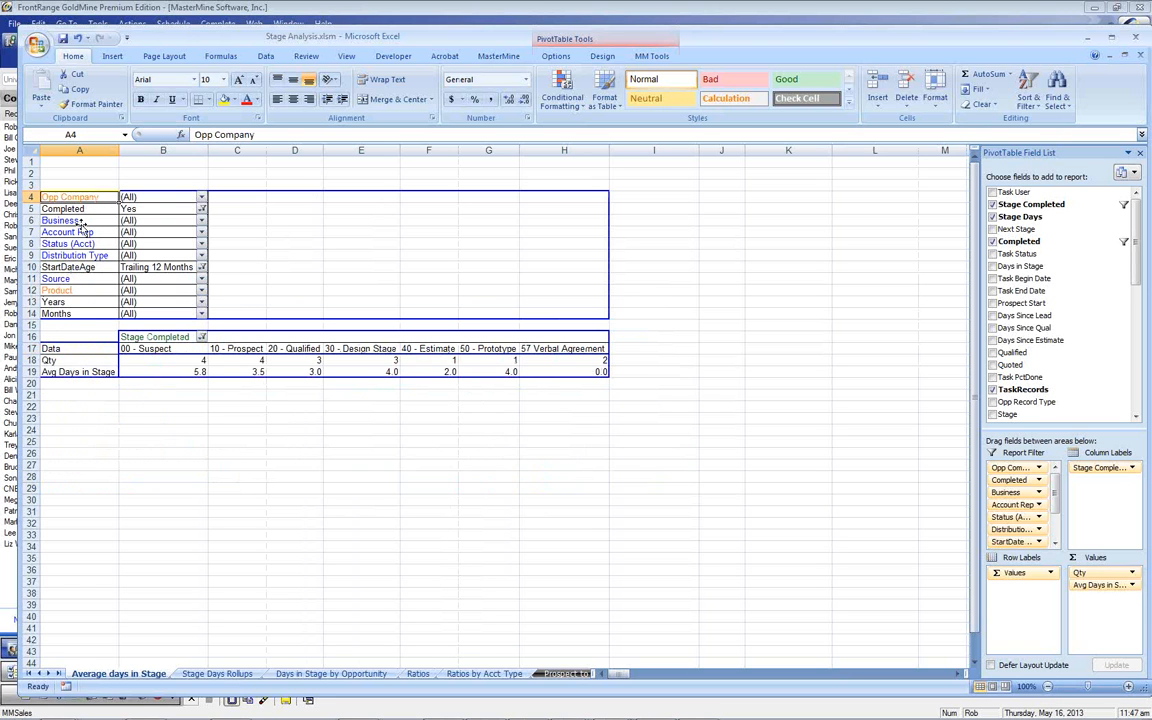
{"action": "left_click_drag", "start_coordinate": [72, 220], "coordinate": [57, 328]}
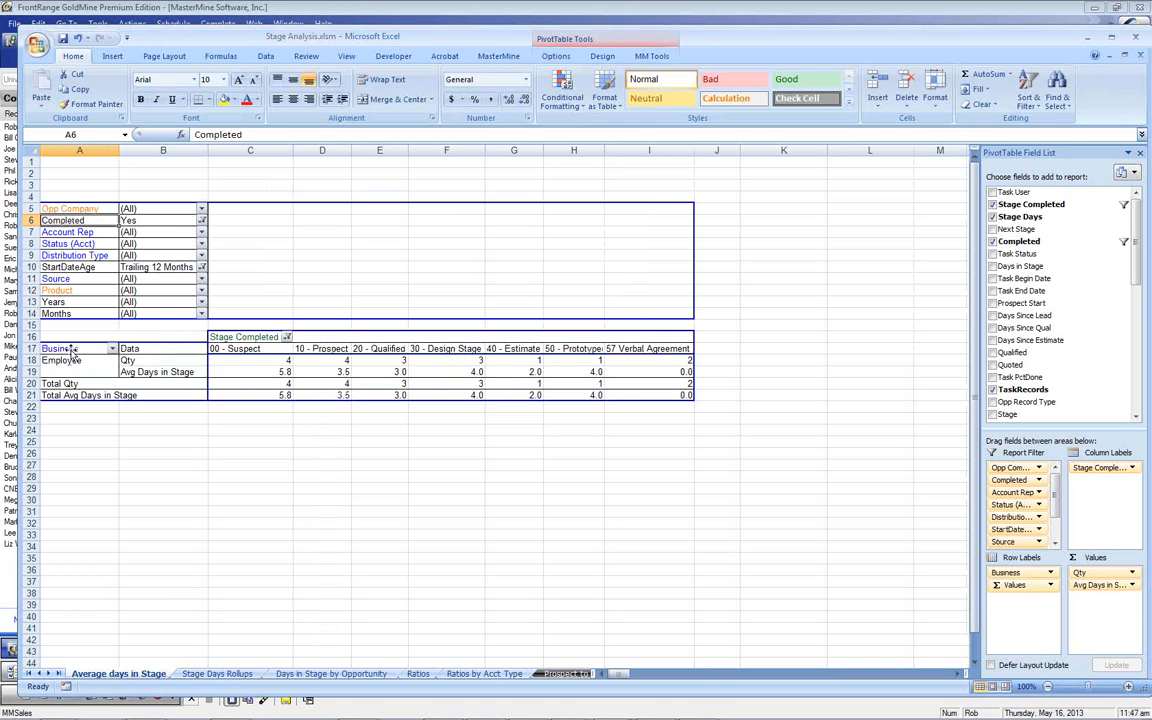
{"action": "left_click_drag", "start_coordinate": [72, 352], "coordinate": [82, 245]}
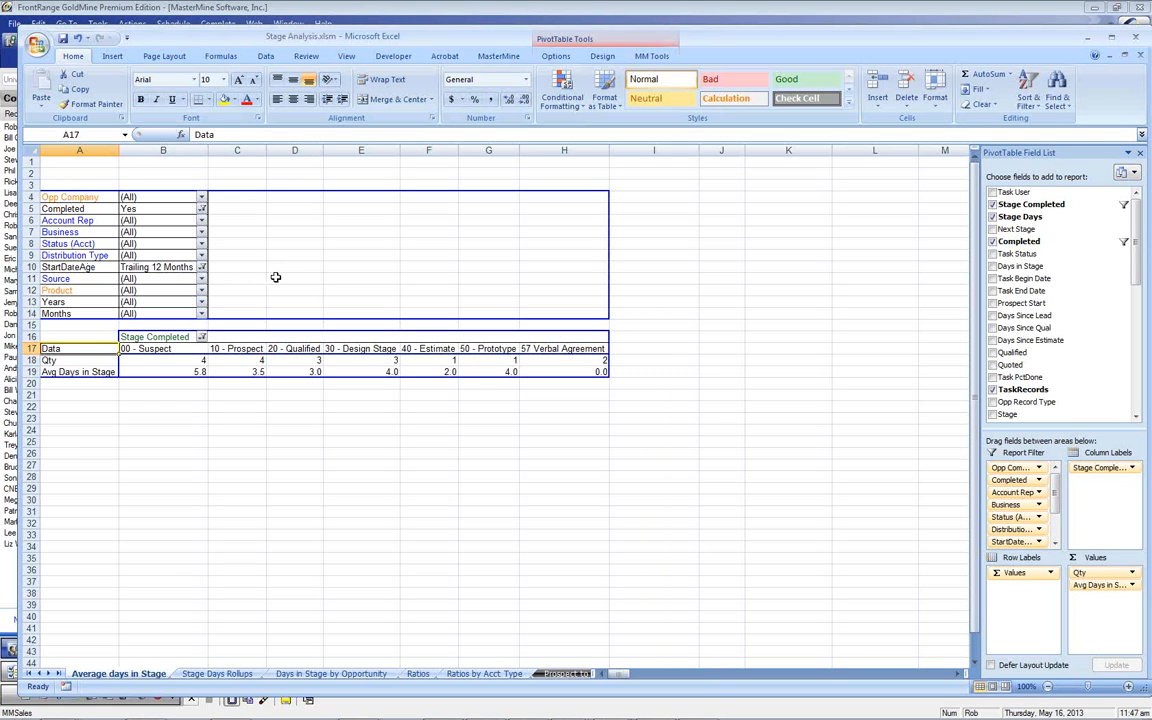
Group the pivot rows by Distribution Type, Account Rep and Source, then return Source and Account Rep to the filters
{"action": "mouse_move", "coordinate": [207, 360]}
{"action": "left_click_drag", "start_coordinate": [88, 257], "coordinate": [68, 345]}
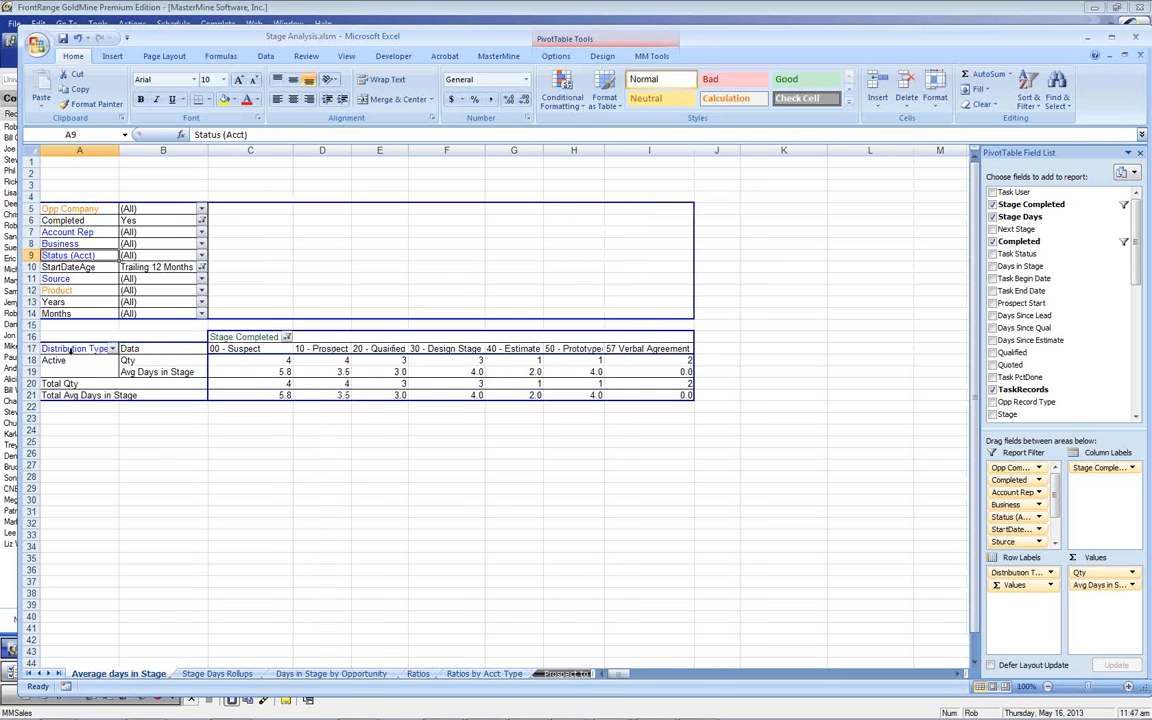
{"action": "left_click_drag", "start_coordinate": [68, 231], "coordinate": [113, 376]}
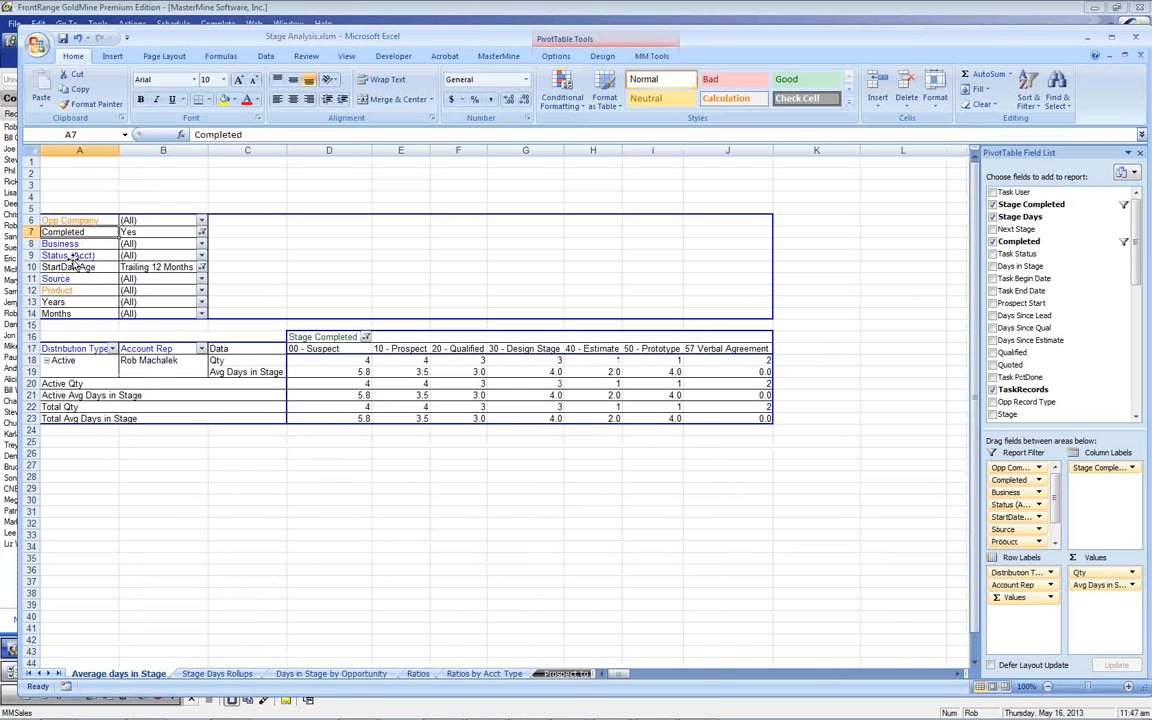
{"action": "left_click_drag", "start_coordinate": [80, 278], "coordinate": [182, 376]}
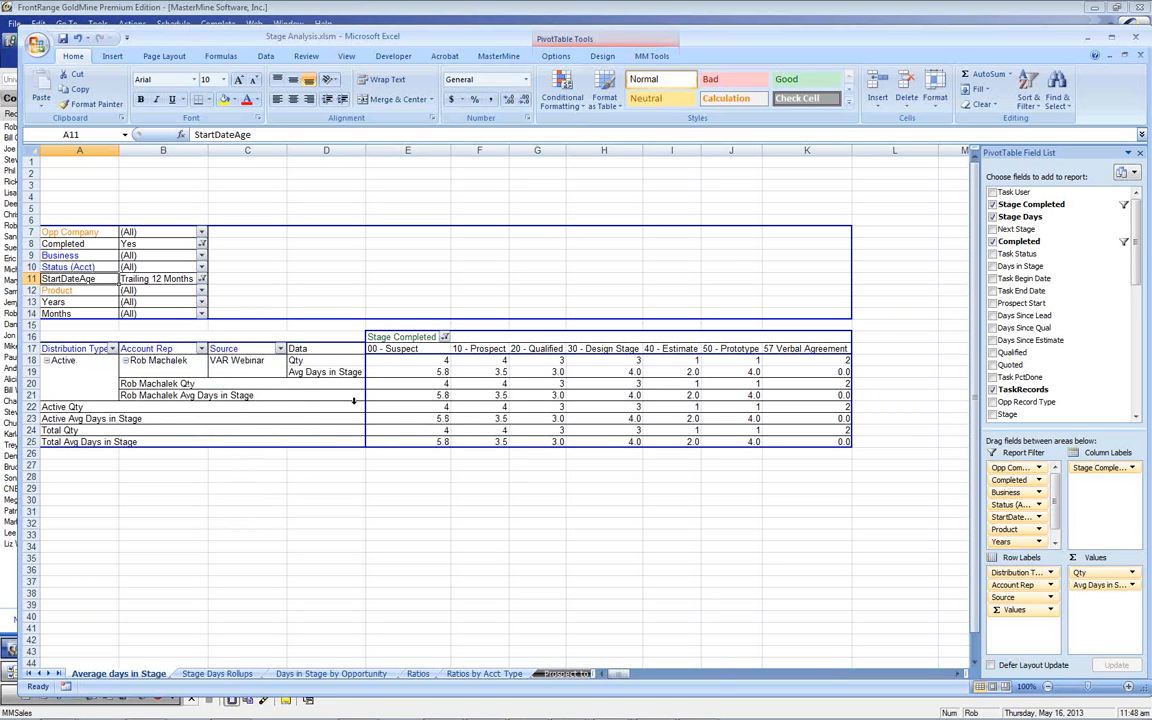
{"action": "left_click_drag", "start_coordinate": [257, 350], "coordinate": [212, 305]}
{"action": "left_click_drag", "start_coordinate": [160, 352], "coordinate": [114, 296]}
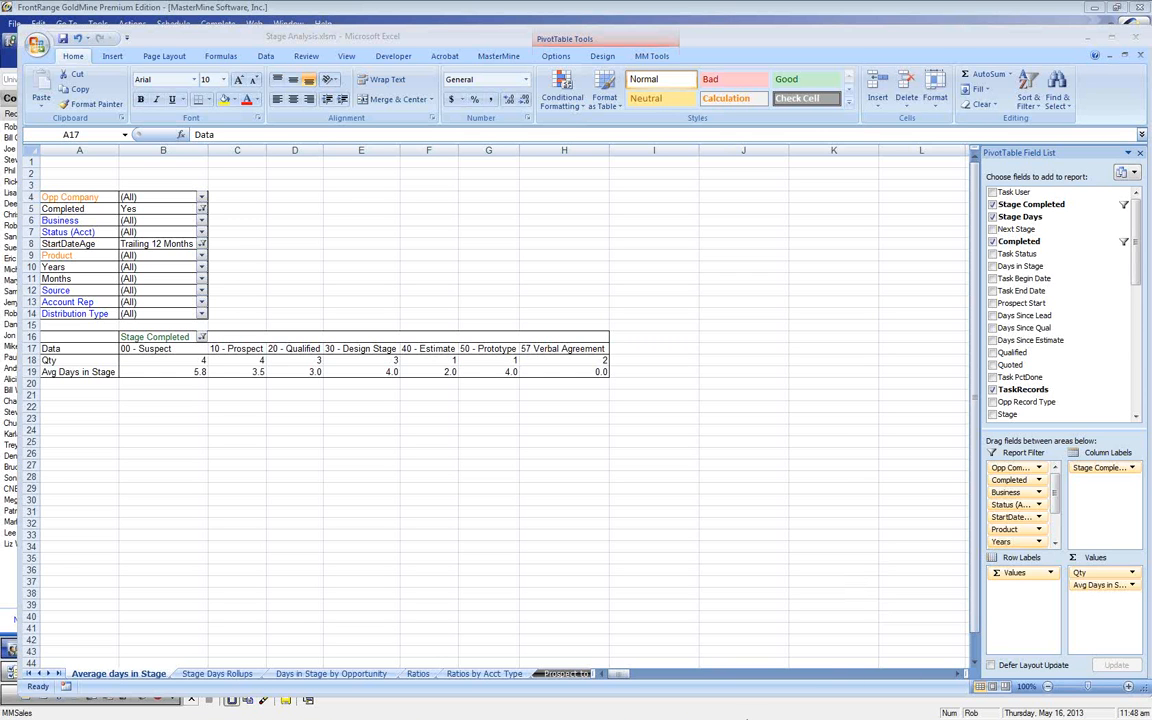
Leave Excel and show the full-screen Next Month Open Q & A slide
{"action": "left_click", "coordinate": [731, 718]}
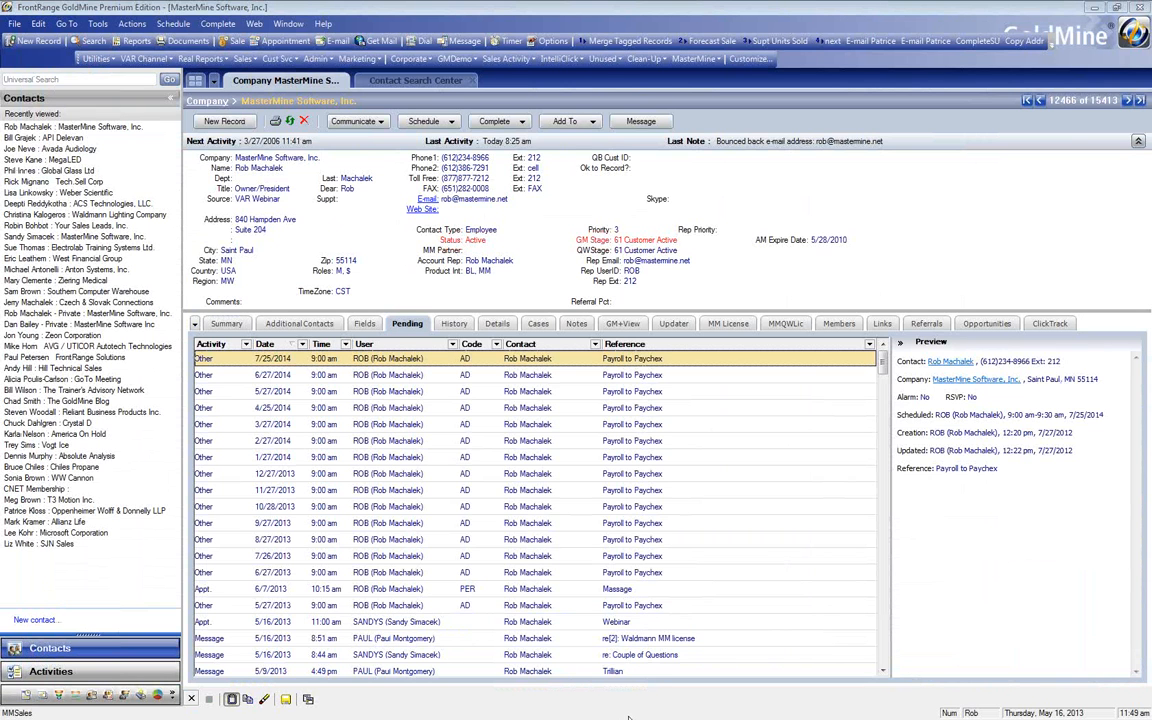
{"action": "mouse_move", "coordinate": [567, 707]}
{"action": "left_click", "coordinate": [560, 676]}
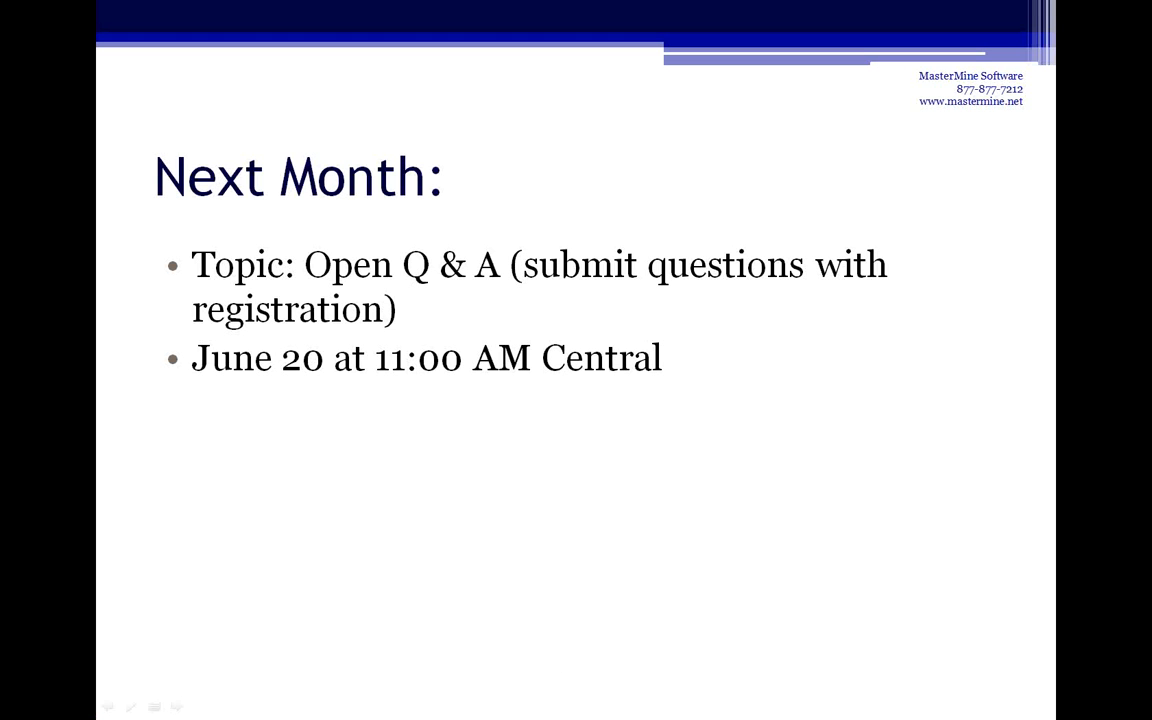